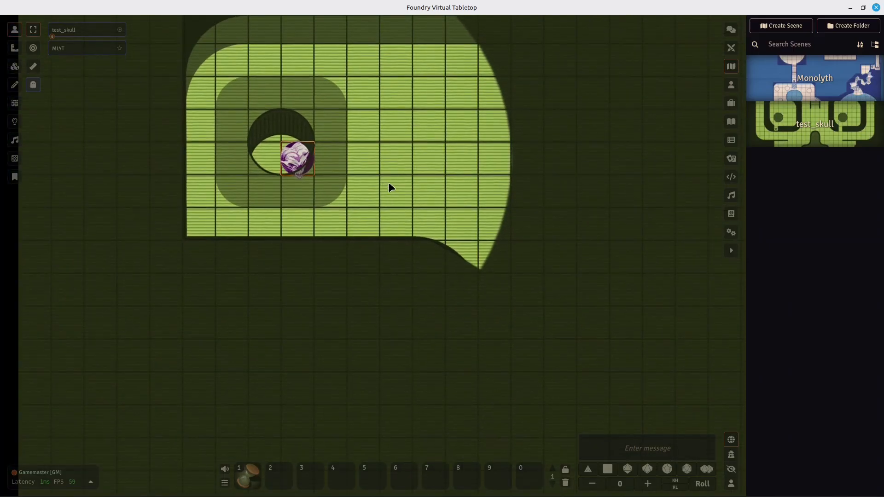
# - Collapse the scene directory sidebar to give the test_skull map more room
pyautogui.moveTo(350, 185); pyautogui.dragTo(343, 218)
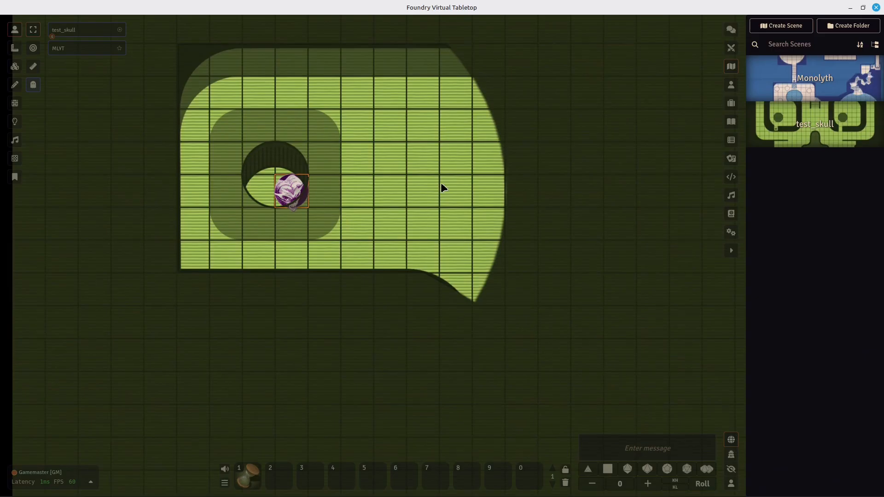
pyautogui.moveTo(358, 169); pyautogui.dragTo(370, 211)
pyautogui.scroll(3, 363, 187)
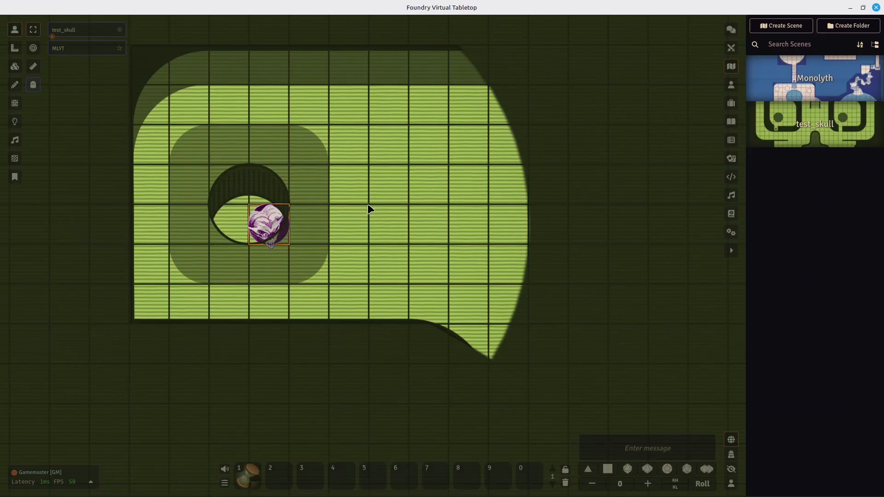
pyautogui.moveTo(368, 206); pyautogui.dragTo(407, 223)
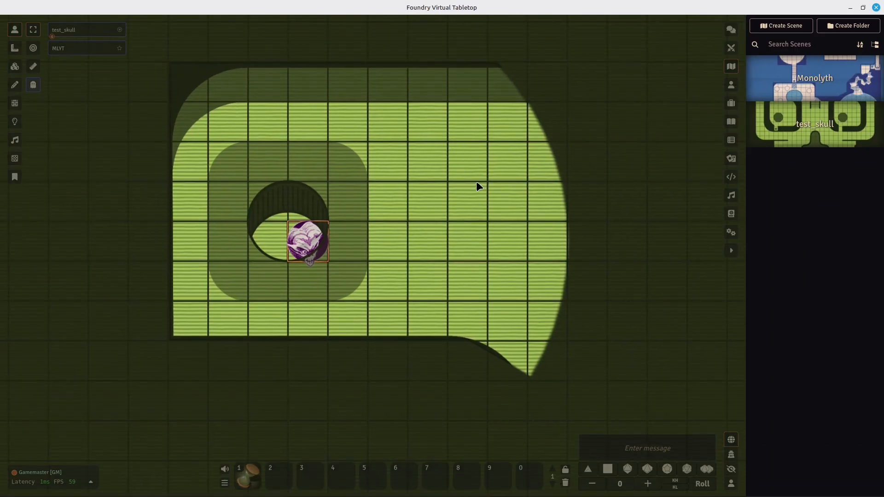
pyautogui.moveTo(432, 251); pyautogui.dragTo(409, 236)
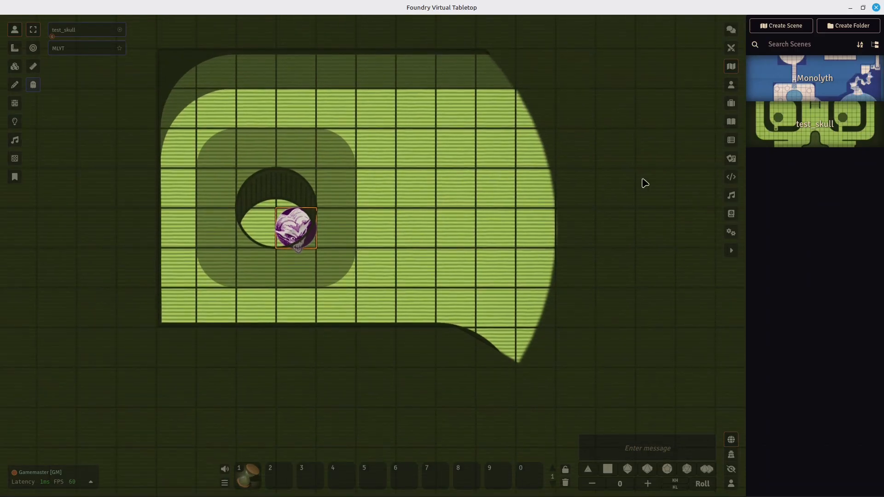
pyautogui.click(731, 251)
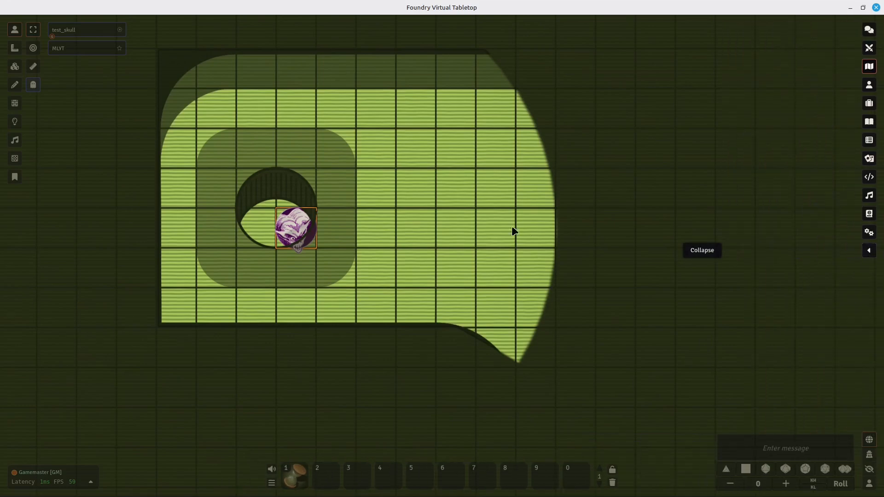
# - Move the goblin token out of the circular pit and east across the room, above the stair passage
pyautogui.moveTo(367, 271); pyautogui.dragTo(321, 255)
pyautogui.moveTo(243, 211); pyautogui.dragTo(449, 224)
pyautogui.moveTo(280, 276); pyautogui.dragTo(156, 163)
pyautogui.moveTo(412, 190); pyautogui.dragTo(369, 204)
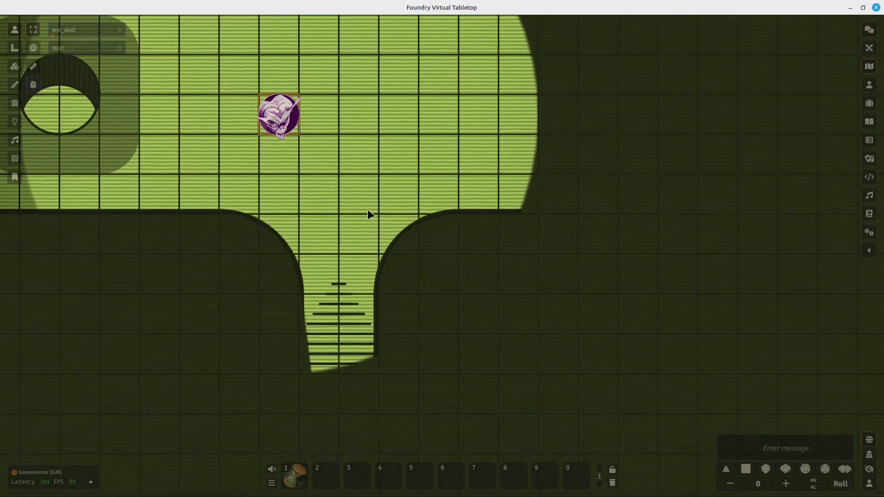
pyautogui.moveTo(279, 115); pyautogui.dragTo(399, 115)
pyautogui.moveTo(460, 187); pyautogui.dragTo(501, 309)
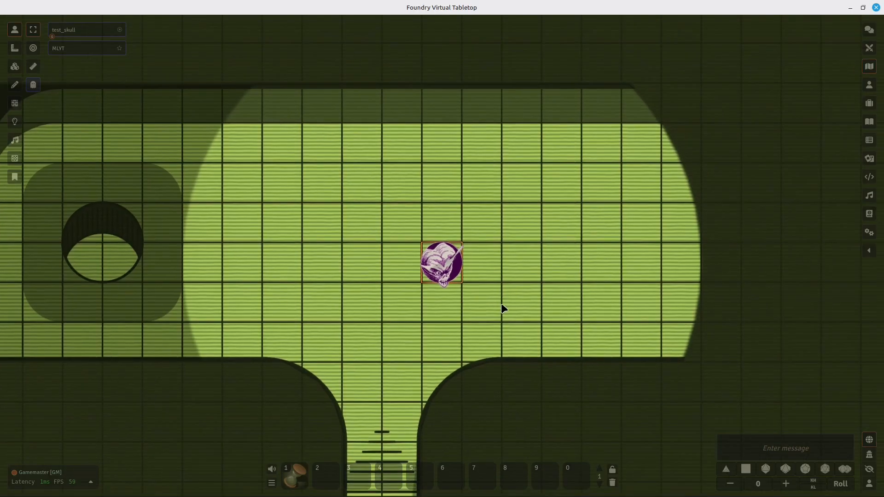
# - Move the token further east along the room, to three squares from the east wall
pyautogui.moveTo(615, 302); pyautogui.dragTo(585, 289)
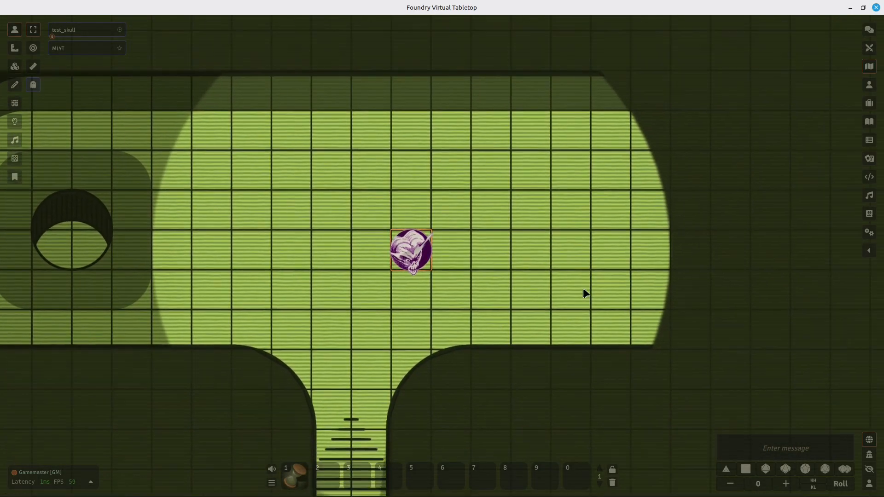
pyautogui.rightClick(421, 245)
pyautogui.click(476, 178)
pyautogui.moveTo(500, 224); pyautogui.dragTo(451, 246)
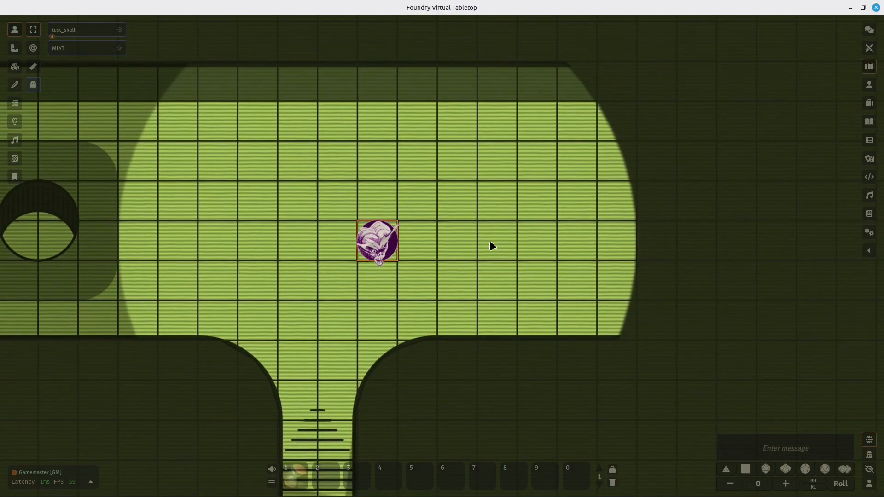
pyautogui.moveTo(417, 239); pyautogui.dragTo(470, 240)
pyautogui.moveTo(551, 259); pyautogui.dragTo(383, 221)
pyautogui.moveTo(290, 205); pyautogui.dragTo(412, 208)
pyautogui.moveTo(438, 128); pyautogui.dragTo(592, 163)
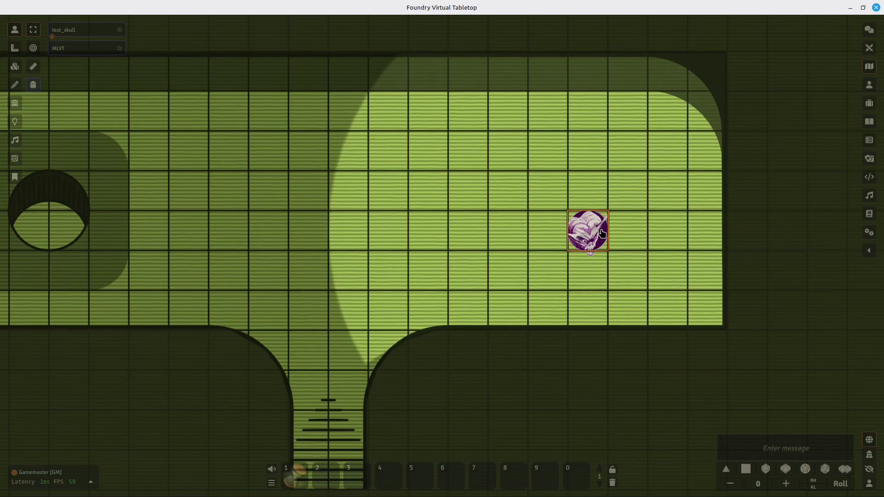
# - Move the token back west and then south to the room's bottom row, just above the stair passage
pyautogui.moveTo(600, 230); pyautogui.dragTo(366, 231)
pyautogui.moveTo(393, 302); pyautogui.dragTo(453, 210)
pyautogui.moveTo(419, 161); pyautogui.dragTo(419, 240)
pyautogui.moveTo(504, 222); pyautogui.dragTo(545, 193)
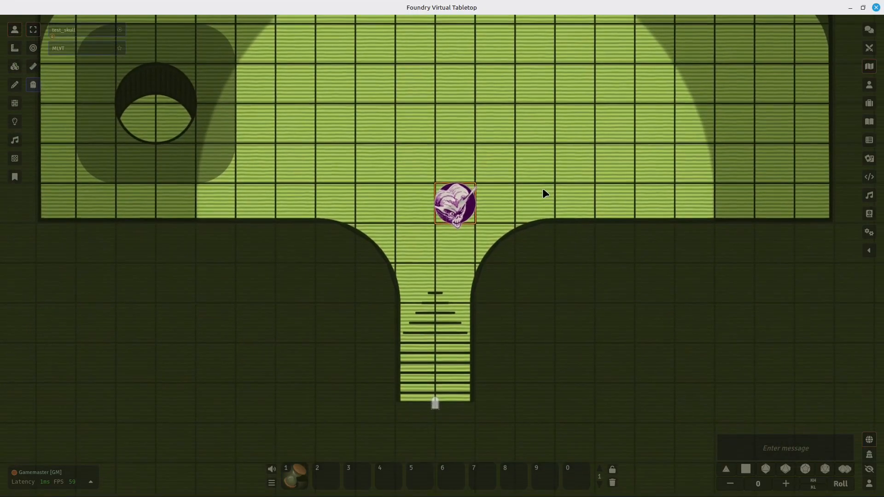
pyautogui.moveTo(521, 227); pyautogui.dragTo(544, 224)
pyautogui.scroll(4, 378, 237)
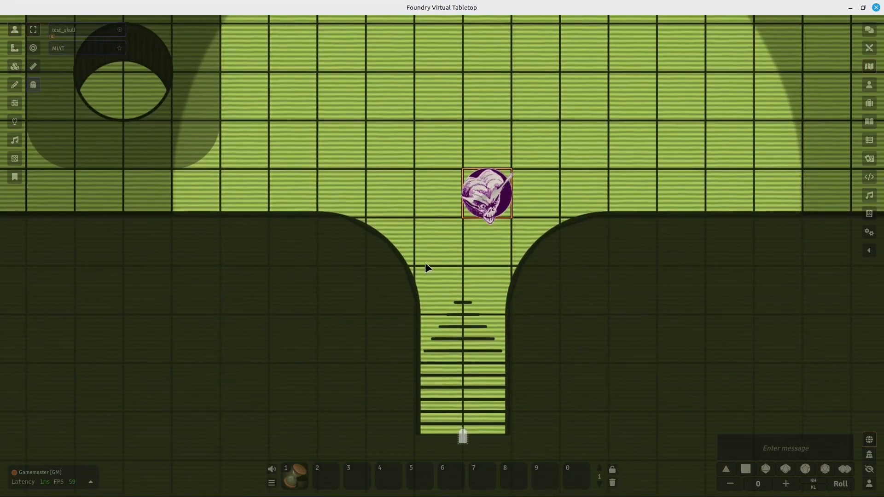
# - Examine the curved walls where the room narrows into the stair passage, along with the nearby south wall
pyautogui.moveTo(429, 261); pyautogui.dragTo(426, 232)
pyautogui.scroll(5, 426, 231)
pyautogui.moveTo(369, 201); pyautogui.dragTo(613, 226)
pyautogui.moveTo(528, 145); pyautogui.dragTo(506, 173)
pyautogui.moveTo(515, 219); pyautogui.dragTo(471, 225)
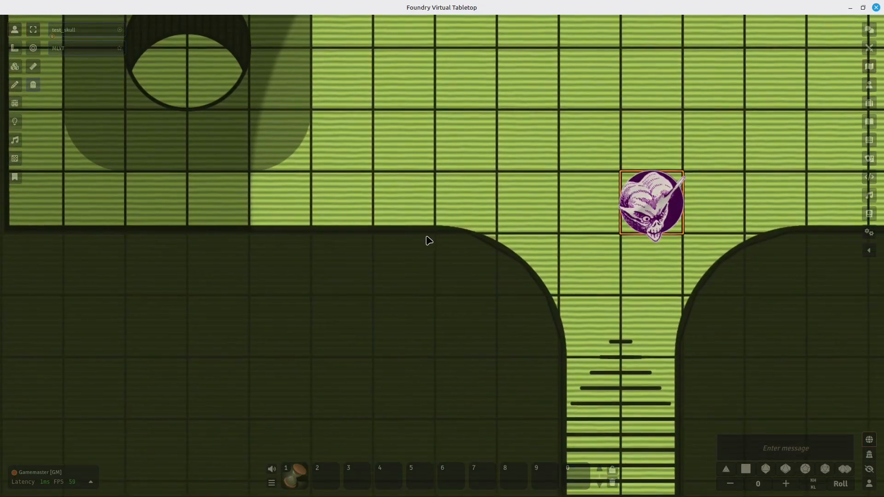
pyautogui.moveTo(427, 122); pyautogui.dragTo(436, 206)
pyautogui.moveTo(551, 127); pyautogui.dragTo(539, 145)
pyautogui.moveTo(582, 253); pyautogui.dragTo(478, 188)
pyautogui.scroll(-4, 462, 283)
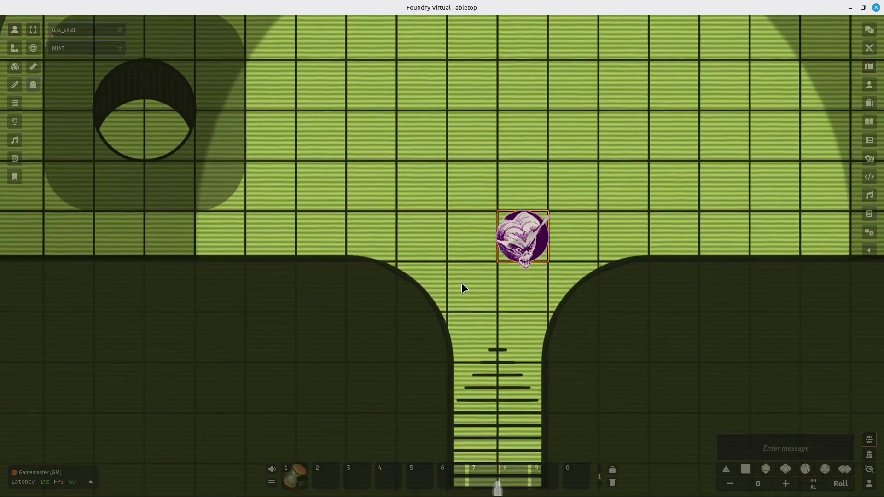
pyautogui.moveTo(462, 283); pyautogui.dragTo(519, 292)
pyautogui.moveTo(446, 101); pyautogui.dragTo(465, 258)
# - Move the token northwest to the lit floor strip just north of the circular pit's shaded surround
pyautogui.moveTo(601, 410); pyautogui.dragTo(456, 203)
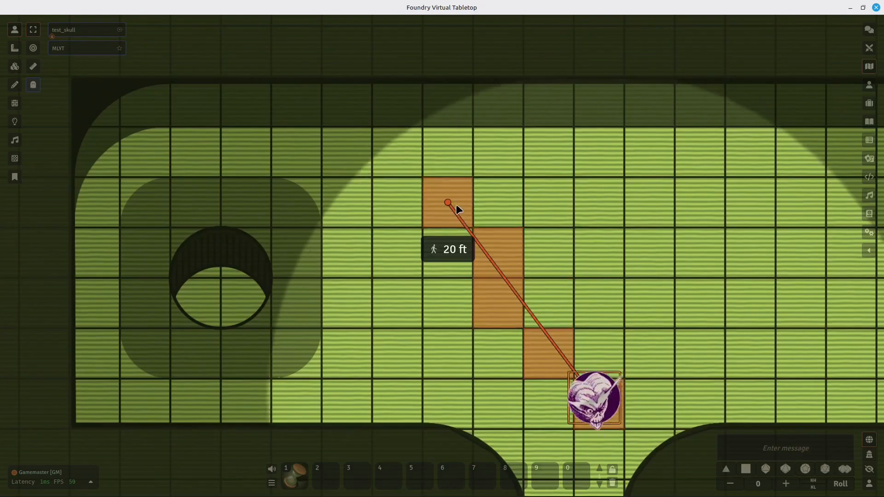
pyautogui.moveTo(378, 174); pyautogui.dragTo(675, 234)
pyautogui.moveTo(754, 262); pyautogui.dragTo(495, 266)
pyautogui.moveTo(472, 203); pyautogui.dragTo(397, 228)
pyautogui.scroll(3, 429, 249)
pyautogui.moveTo(391, 321); pyautogui.dragTo(388, 272)
pyautogui.moveTo(322, 216); pyautogui.dragTo(285, 214)
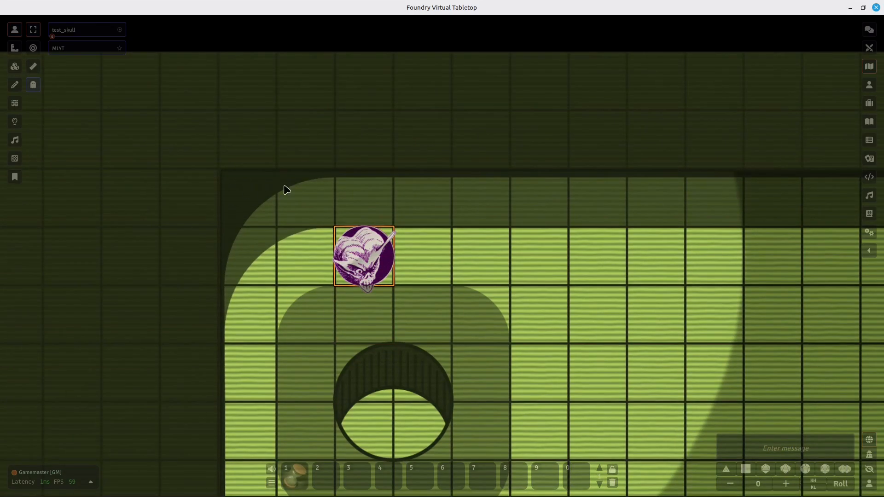
# - Examine the rounded northwest corner and north wall around the token at close and wide zoom
pyautogui.moveTo(283, 250); pyautogui.dragTo(280, 229)
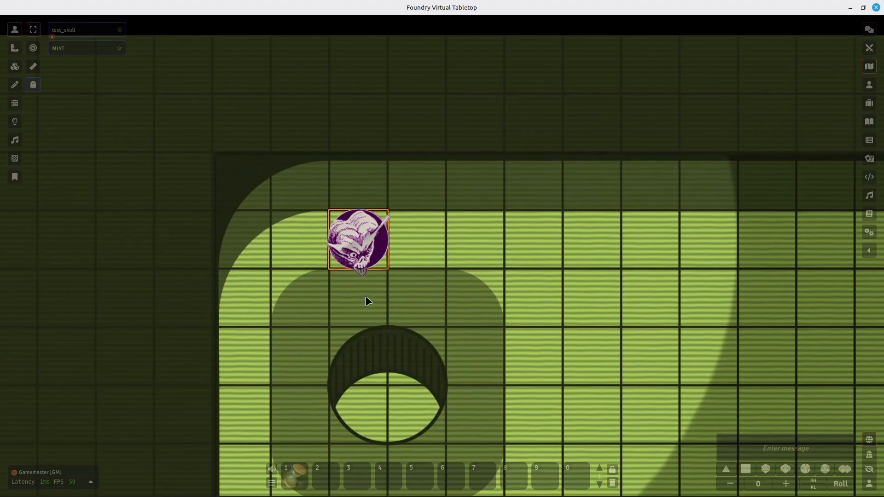
pyautogui.rightClick(343, 240)
pyautogui.moveTo(343, 239); pyautogui.dragTo(359, 244)
pyautogui.click(328, 160)
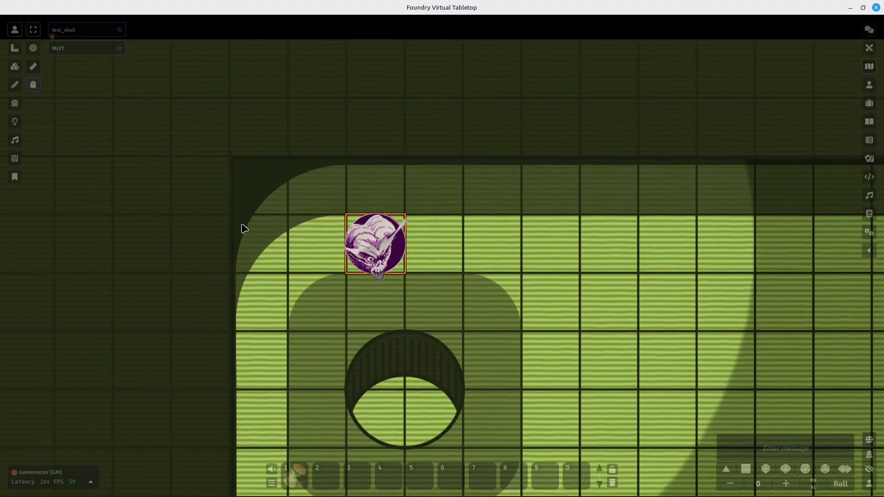
pyautogui.moveTo(441, 228); pyautogui.dragTo(402, 217)
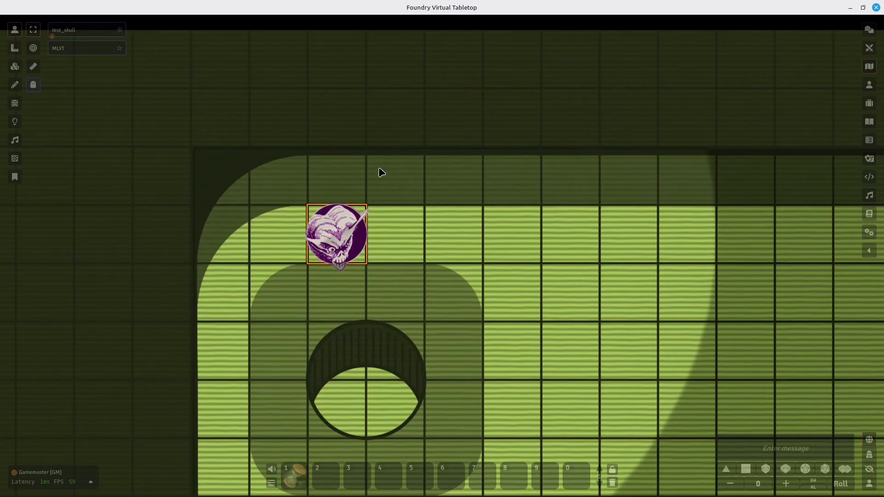
pyautogui.moveTo(381, 171); pyautogui.dragTo(441, 180)
pyautogui.moveTo(451, 217); pyautogui.dragTo(380, 168)
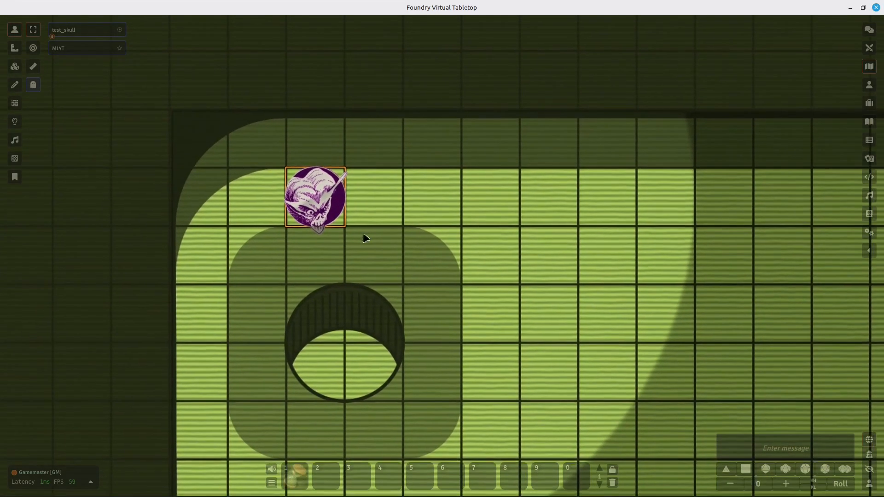
pyautogui.scroll(-3, 463, 236)
pyautogui.scroll(-5, 459, 230)
pyautogui.moveTo(459, 230); pyautogui.dragTo(361, 164)
pyautogui.scroll(4, 376, 173)
pyautogui.moveTo(248, 84); pyautogui.dragTo(318, 132)
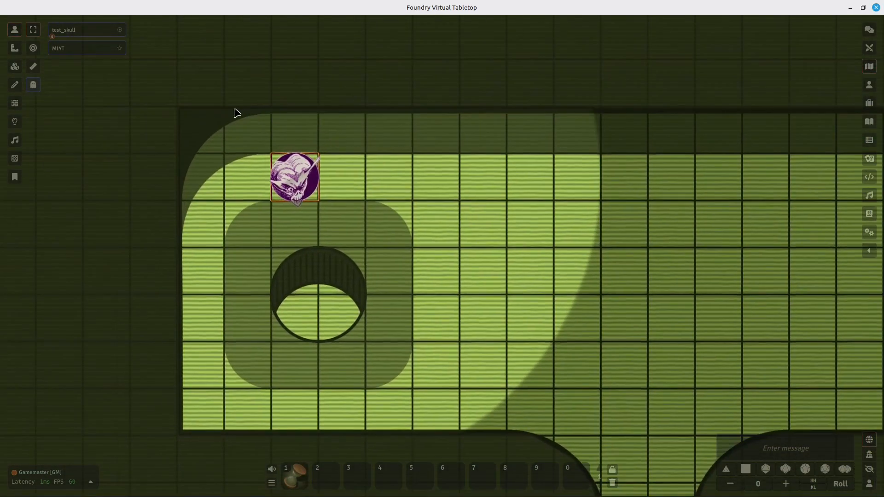
pyautogui.moveTo(385, 129); pyautogui.dragTo(286, 106)
# - Move the token 30 ft southeast into the open room, and back 20 ft west to the pit's east side
pyautogui.moveTo(194, 137); pyautogui.dragTo(463, 289)
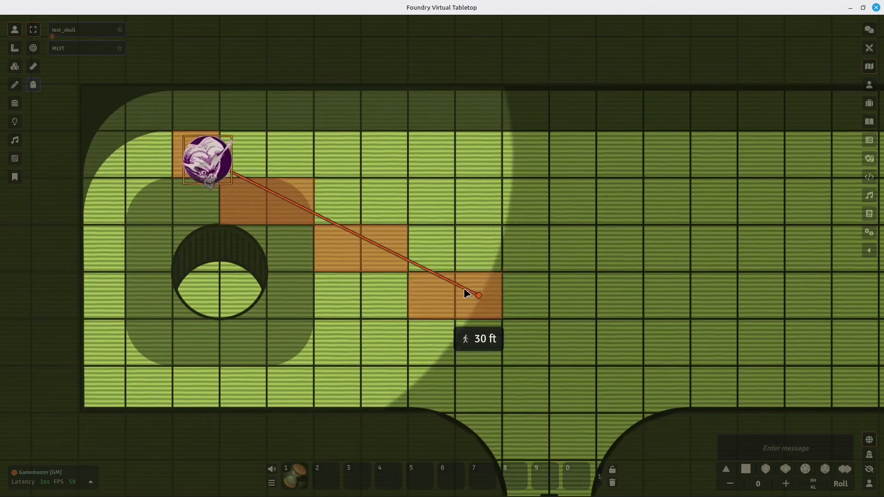
pyautogui.moveTo(390, 229); pyautogui.dragTo(490, 222)
pyautogui.moveTo(579, 286); pyautogui.dragTo(393, 286)
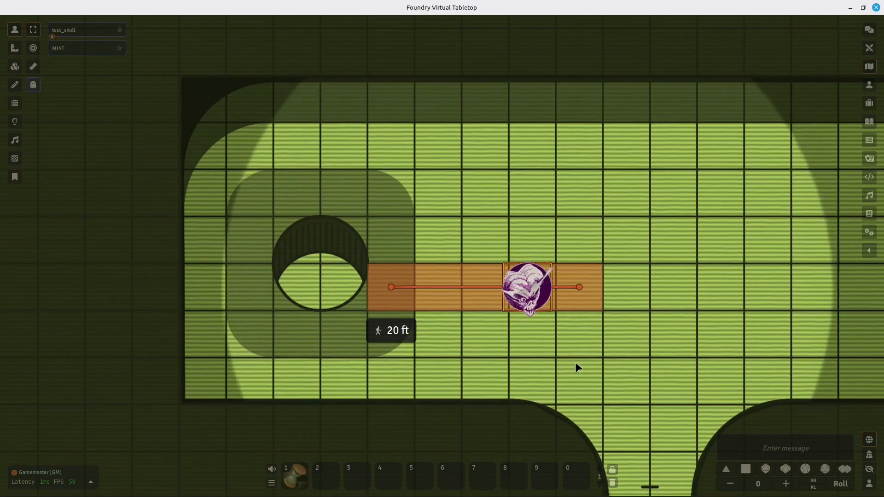
pyautogui.moveTo(593, 351); pyautogui.dragTo(632, 301)
# - Move the token around the pit's shaded surround, ending directly south of the pit's eastern half
pyautogui.moveTo(527, 168); pyautogui.dragTo(519, 202)
pyautogui.moveTo(431, 269); pyautogui.dragTo(331, 301)
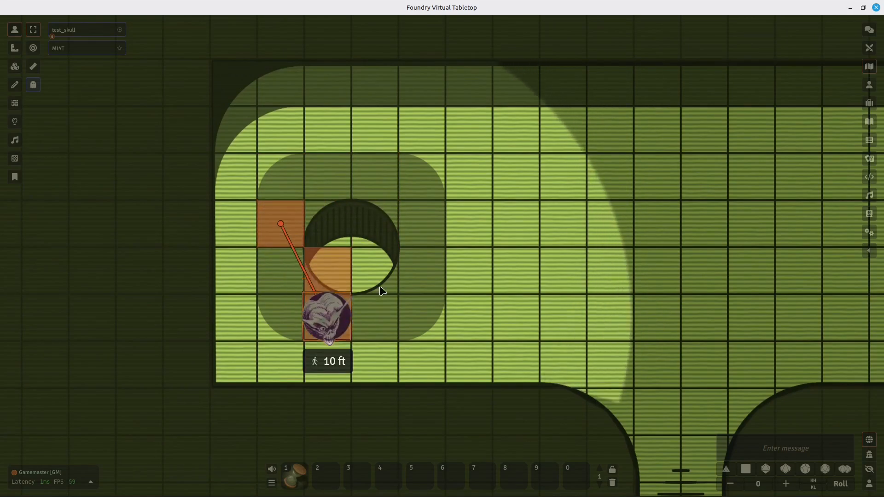
pyautogui.moveTo(380, 287); pyautogui.dragTo(311, 258)
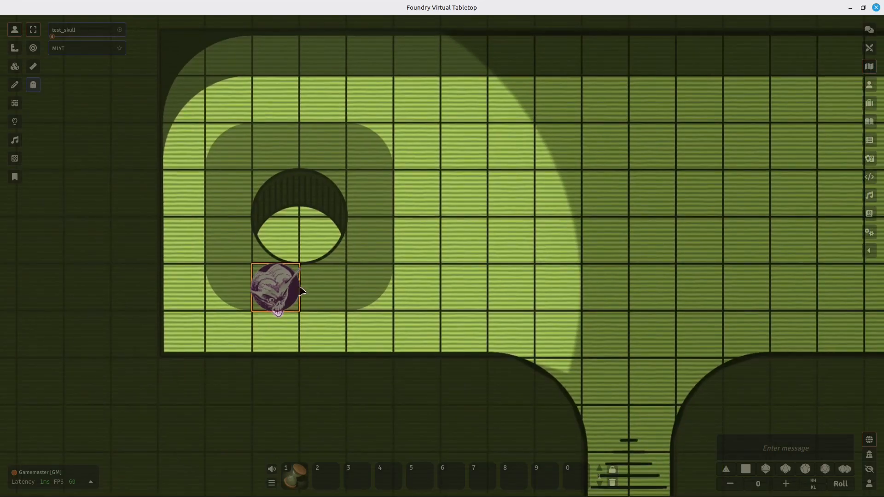
pyautogui.moveTo(285, 297); pyautogui.dragTo(328, 301)
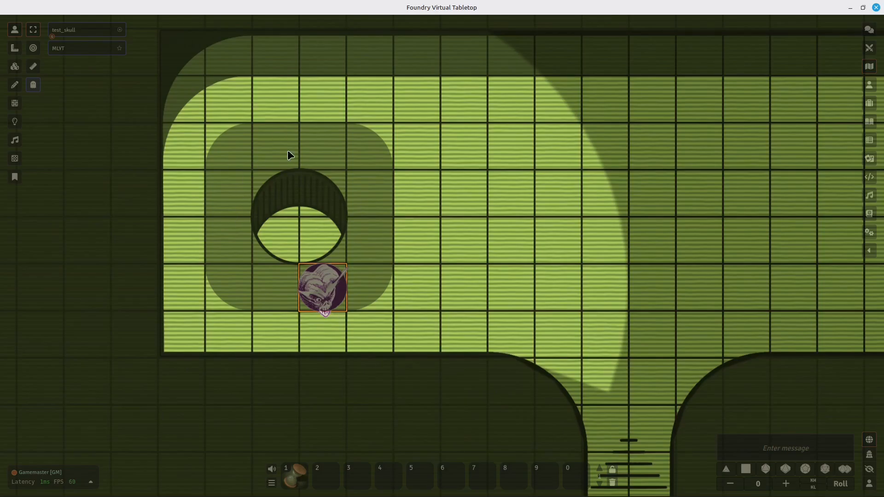
# - Move the token north into the circular pit and onto the shaded floor east of it
pyautogui.moveTo(315, 304); pyautogui.dragTo(318, 198)
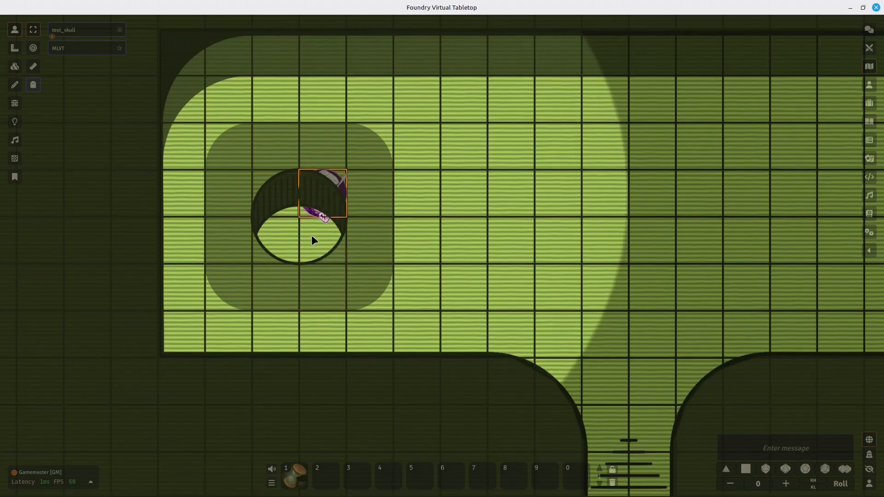
pyautogui.moveTo(329, 195); pyautogui.dragTo(370, 207)
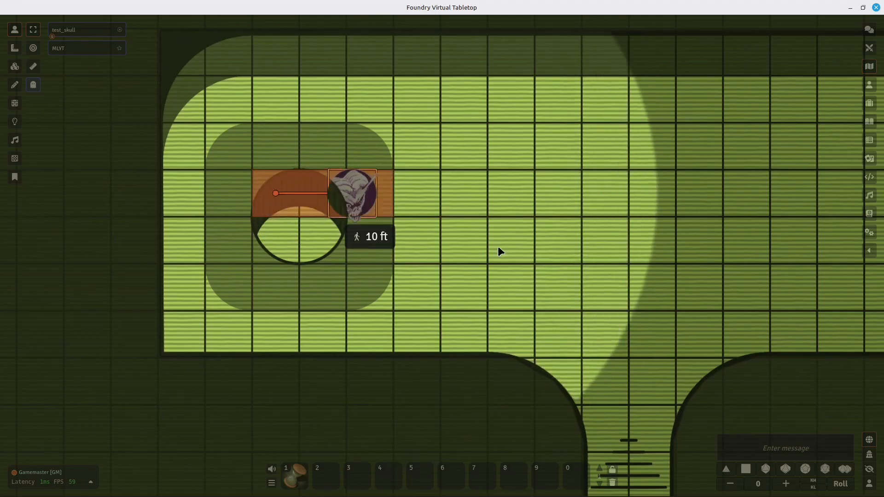
pyautogui.moveTo(499, 250); pyautogui.dragTo(435, 229)
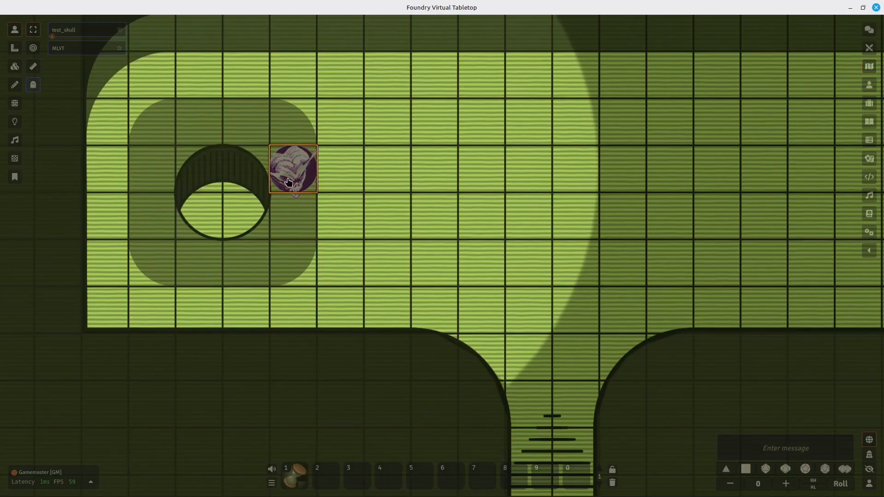
# - Move the token from the pit area to the west side of the stairs in the southern passage
pyautogui.moveTo(210, 218); pyautogui.dragTo(208, 243)
pyautogui.moveTo(306, 205); pyautogui.dragTo(264, 127)
pyautogui.moveTo(371, 146); pyautogui.dragTo(312, 148)
pyautogui.moveTo(255, 140); pyautogui.dragTo(365, 77)
pyautogui.moveTo(322, 36); pyautogui.dragTo(329, 252)
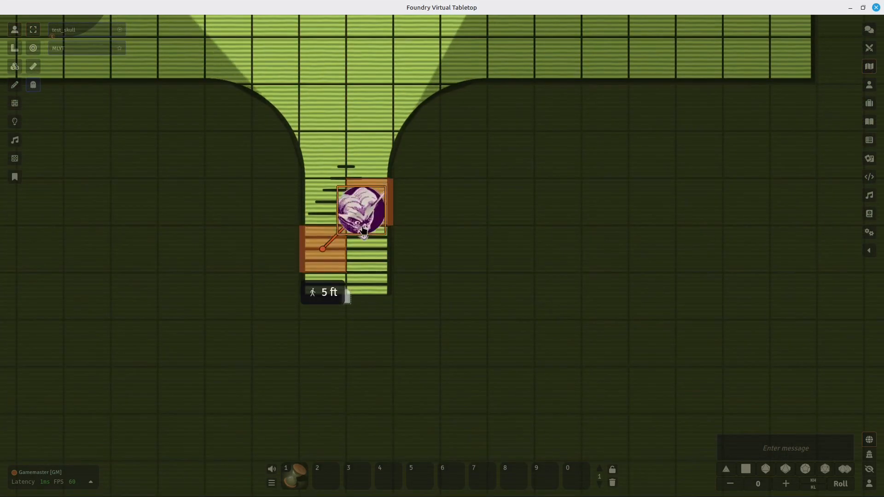
# - Inspect the door at the foot of the stairs and move the token back north to the passage's mouth
pyautogui.moveTo(402, 303); pyautogui.dragTo(405, 250)
pyautogui.click(348, 244)
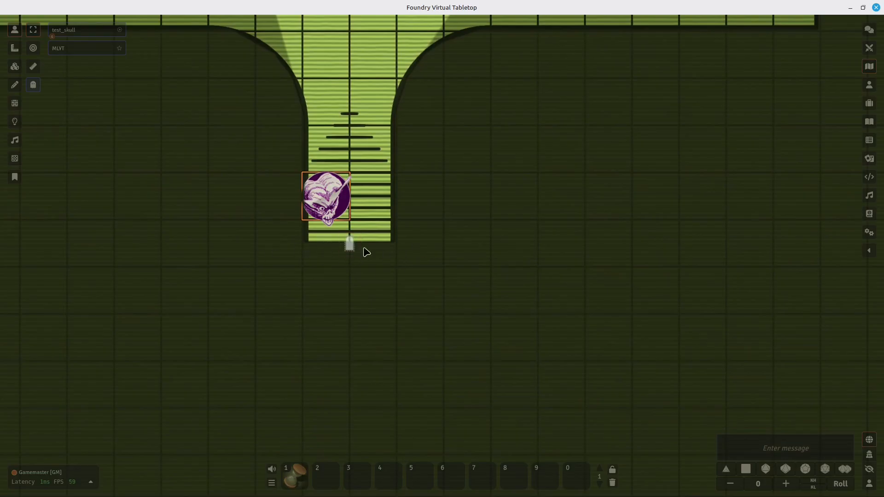
pyautogui.moveTo(393, 151); pyautogui.dragTo(398, 181)
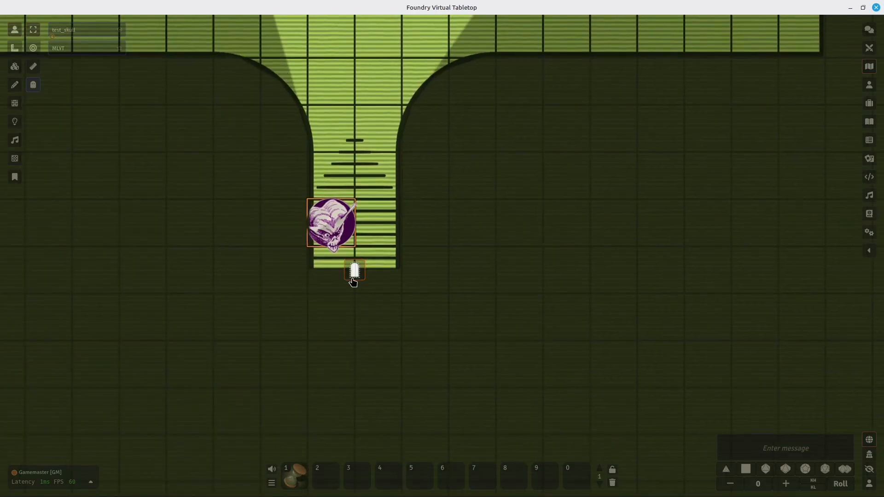
pyautogui.moveTo(420, 226); pyautogui.dragTo(420, 244)
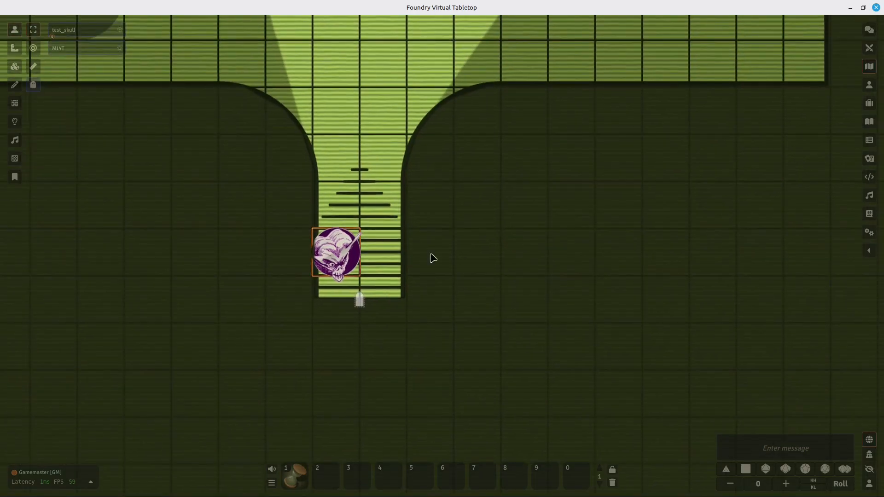
pyautogui.moveTo(395, 182); pyautogui.dragTo(387, 239)
pyautogui.moveTo(333, 301); pyautogui.dragTo(341, 161)
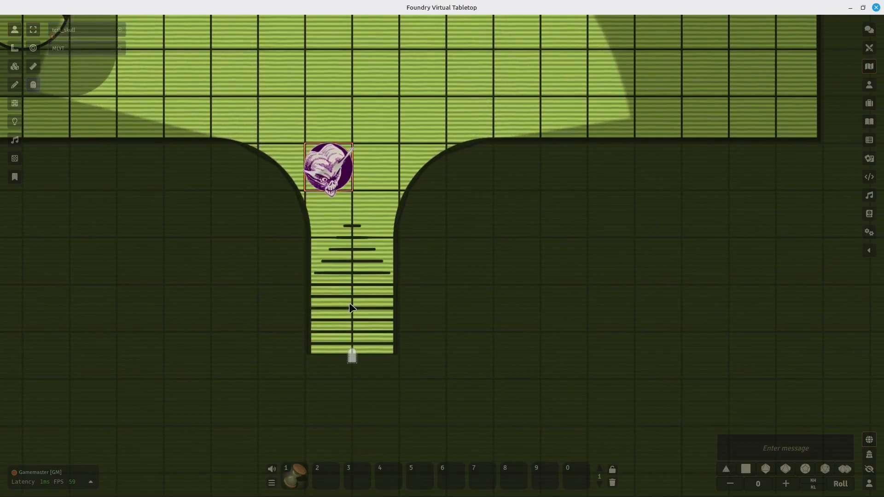
pyautogui.moveTo(350, 308); pyautogui.dragTo(293, 299)
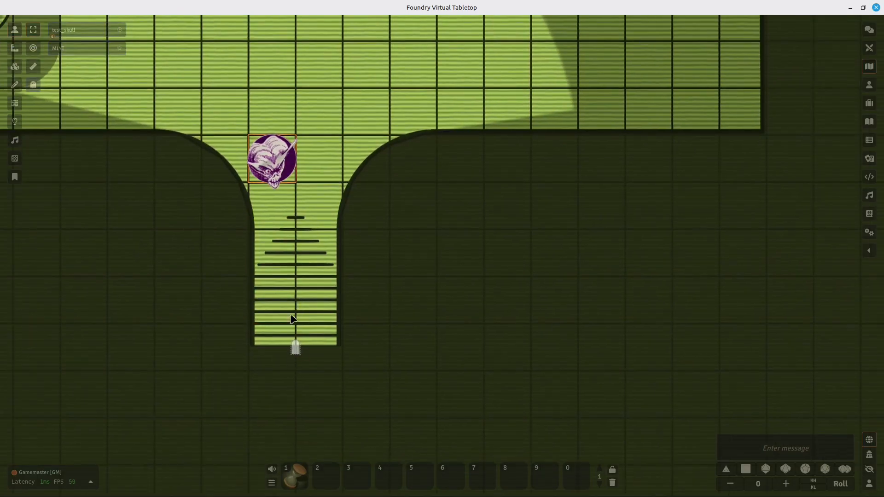
# - Move the token down onto the stairs and back up, ending 20 ft north of the passage's mouth
pyautogui.moveTo(286, 166); pyautogui.dragTo(283, 247)
pyautogui.moveTo(399, 294); pyautogui.dragTo(465, 197)
pyautogui.moveTo(430, 121); pyautogui.dragTo(436, 235)
pyautogui.scroll(-3, 445, 299)
pyautogui.moveTo(390, 411); pyautogui.dragTo(351, 170)
pyautogui.moveTo(341, 231); pyautogui.dragTo(292, 185)
pyautogui.moveTo(305, 132); pyautogui.dragTo(373, 122)
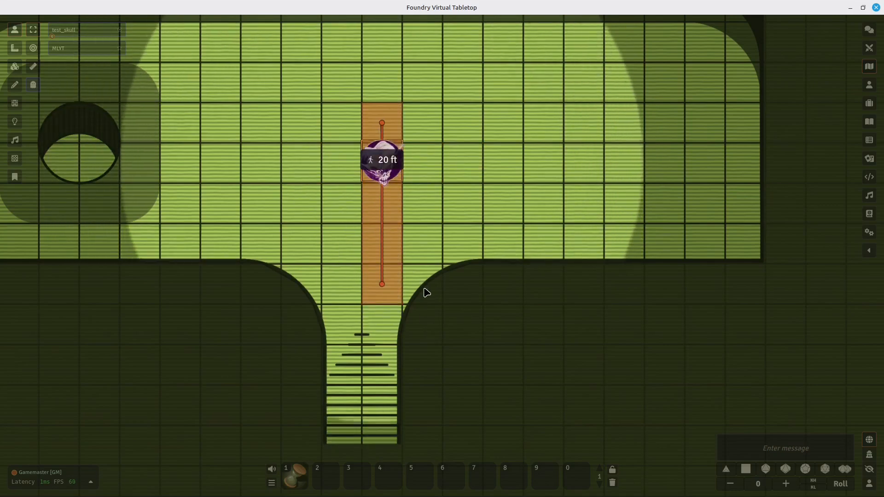
# - Move the token two squares west and then 20 ft east across the hall north of the passage
pyautogui.press('Left')
pyautogui.press('Left')
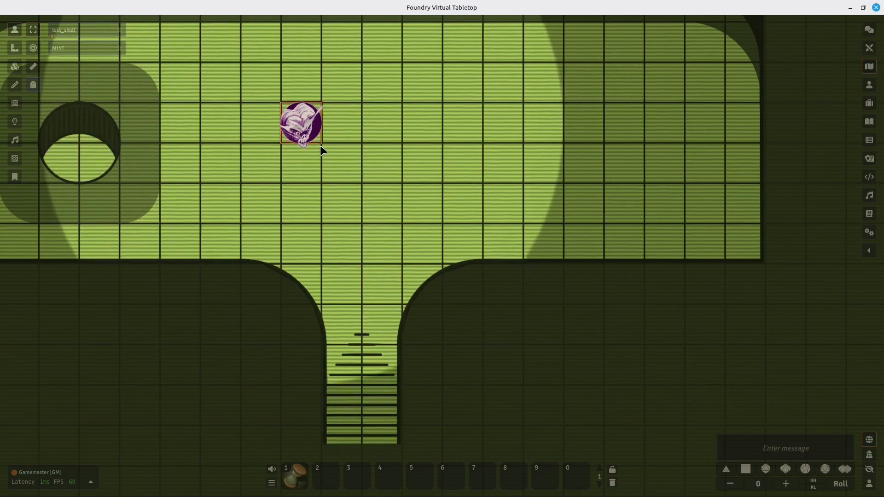
pyautogui.moveTo(338, 134); pyautogui.dragTo(360, 183)
pyautogui.moveTo(414, 293); pyautogui.dragTo(385, 239)
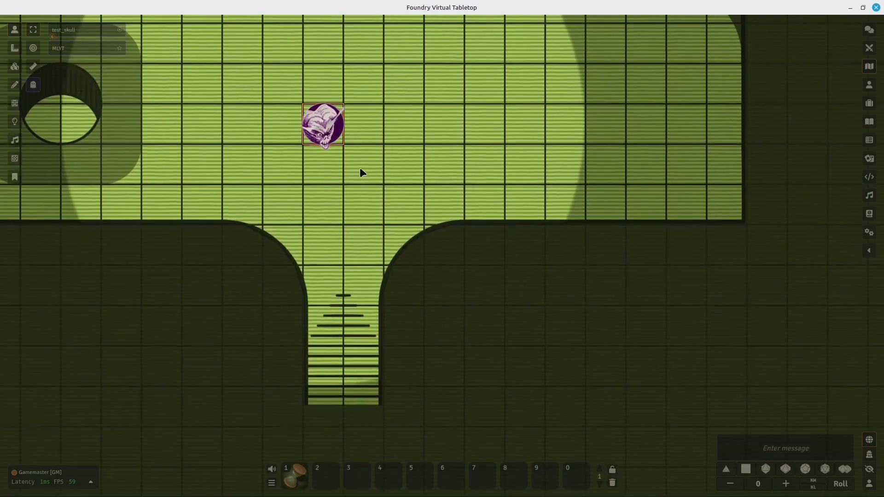
pyautogui.moveTo(399, 160); pyautogui.dragTo(387, 185)
pyautogui.moveTo(310, 171); pyautogui.dragTo(455, 169)
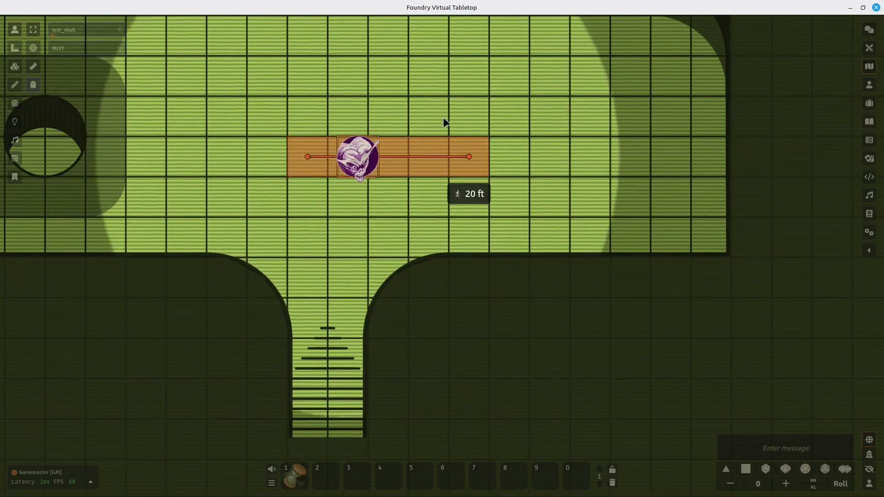
# - Move the token toward the hall's northeast corner, then 25 ft back to the southwest
pyautogui.moveTo(417, 111); pyautogui.dragTo(374, 200)
pyautogui.moveTo(418, 268); pyautogui.dragTo(507, 225)
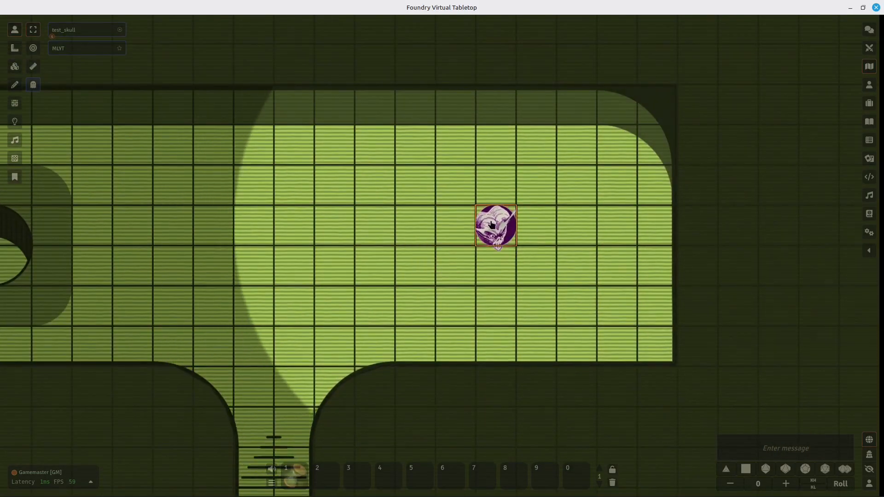
pyautogui.moveTo(561, 228); pyautogui.dragTo(615, 153)
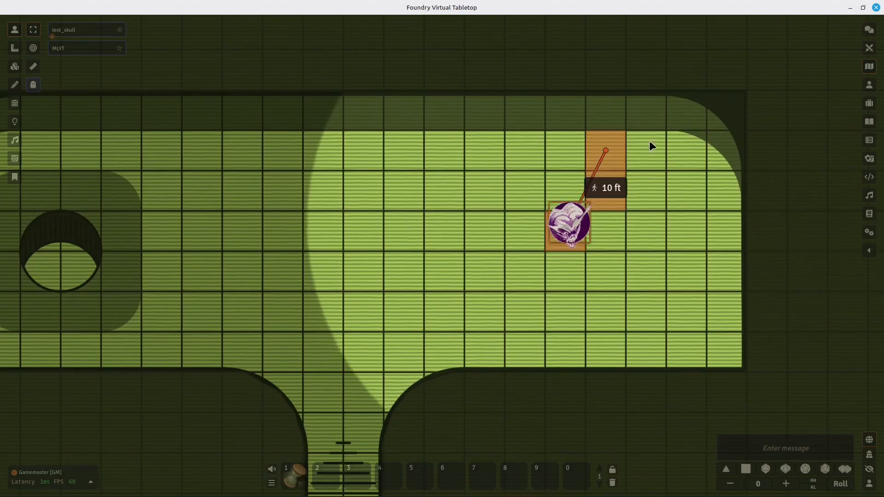
pyautogui.moveTo(478, 198); pyautogui.dragTo(488, 165)
pyautogui.moveTo(401, 328); pyautogui.dragTo(467, 224)
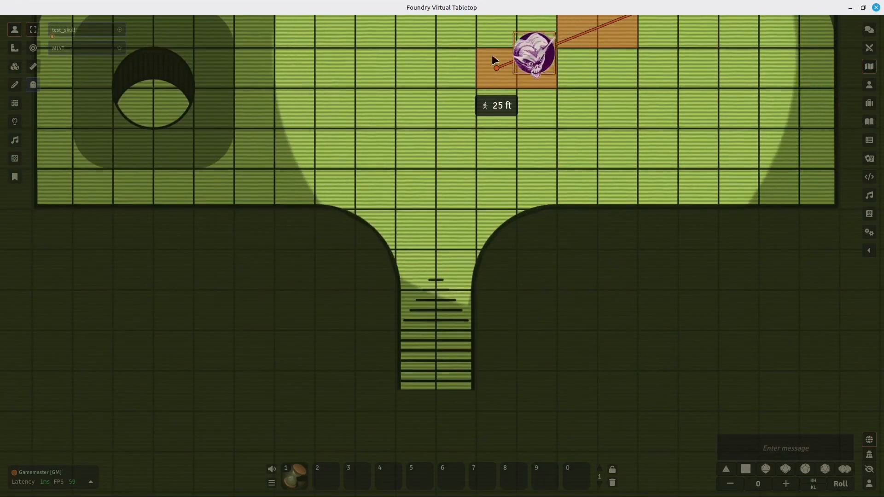
# - Move the token down the southern passage onto the west side of the stairs, just above the door
pyautogui.moveTo(505, 71); pyautogui.dragTo(417, 230)
pyautogui.moveTo(455, 261); pyautogui.dragTo(385, 160)
pyautogui.moveTo(346, 130); pyautogui.dragTo(354, 244)
pyautogui.moveTo(423, 67); pyautogui.dragTo(420, 246)
pyautogui.moveTo(508, 260); pyautogui.dragTo(535, 206)
pyautogui.scroll(-3, 563, 245)
pyautogui.moveTo(546, 301); pyautogui.dragTo(569, 245)
pyautogui.moveTo(565, 263); pyautogui.dragTo(491, 248)
pyautogui.scroll(3, 496, 314)
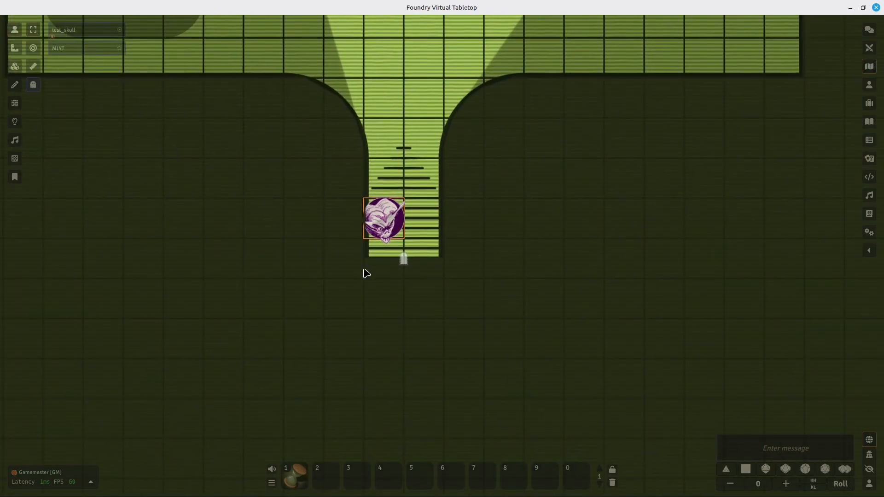
pyautogui.moveTo(429, 317); pyautogui.dragTo(419, 319)
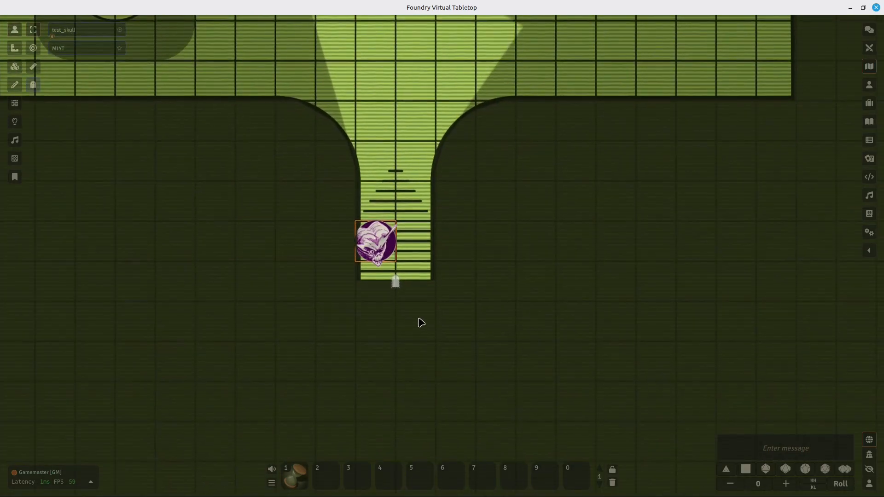
pyautogui.moveTo(345, 198); pyautogui.dragTo(295, 212)
pyautogui.moveTo(381, 214); pyautogui.dragTo(410, 193)
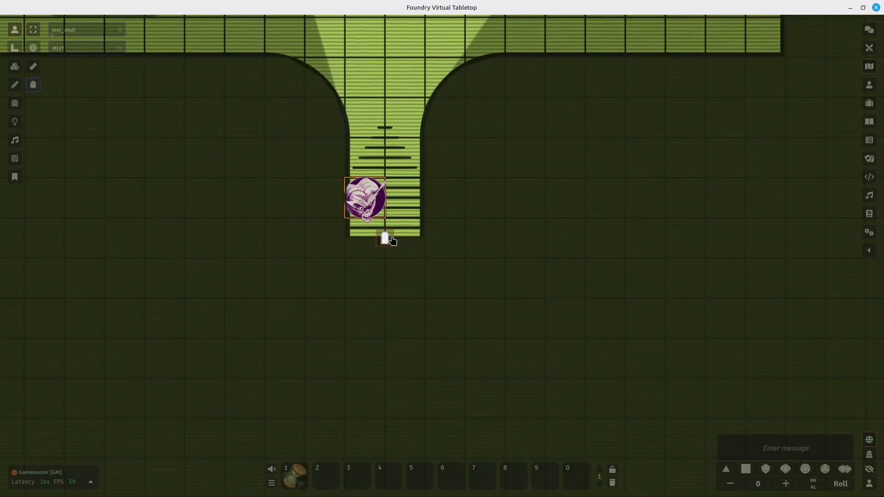
# - Open the door at the foot of the stairs and move the token through it into the room to the south
pyautogui.click(391, 239)
pyautogui.moveTo(450, 171); pyautogui.dragTo(485, 104)
pyautogui.moveTo(448, 256); pyautogui.dragTo(448, 284)
pyautogui.moveTo(410, 145); pyautogui.dragTo(410, 226)
pyautogui.moveTo(471, 264); pyautogui.dragTo(436, 307)
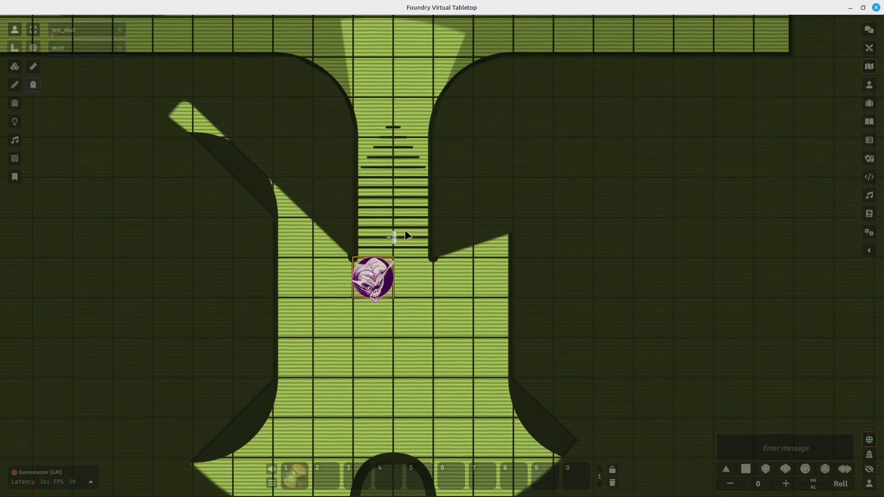
# - Close and reopen the door directly north of the token, examining the view around it
pyautogui.click(391, 242)
pyautogui.click(391, 241)
pyautogui.moveTo(395, 294); pyautogui.dragTo(365, 262)
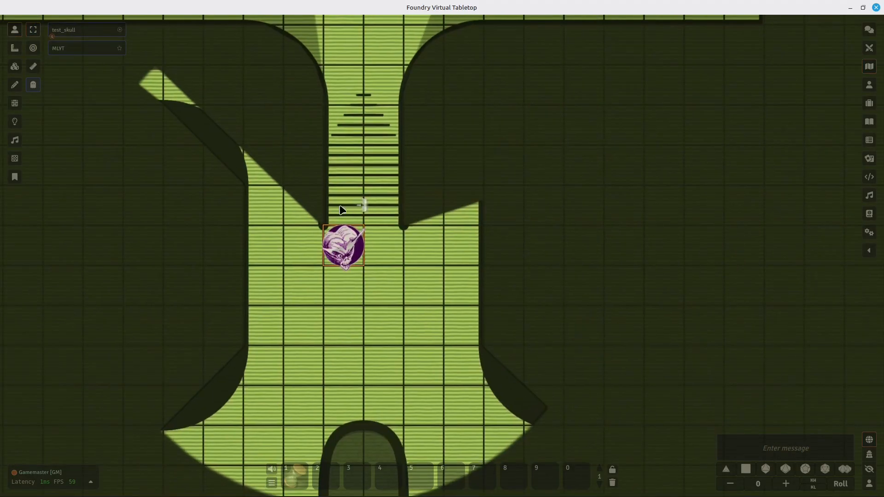
pyautogui.moveTo(374, 360); pyautogui.dragTo(377, 372)
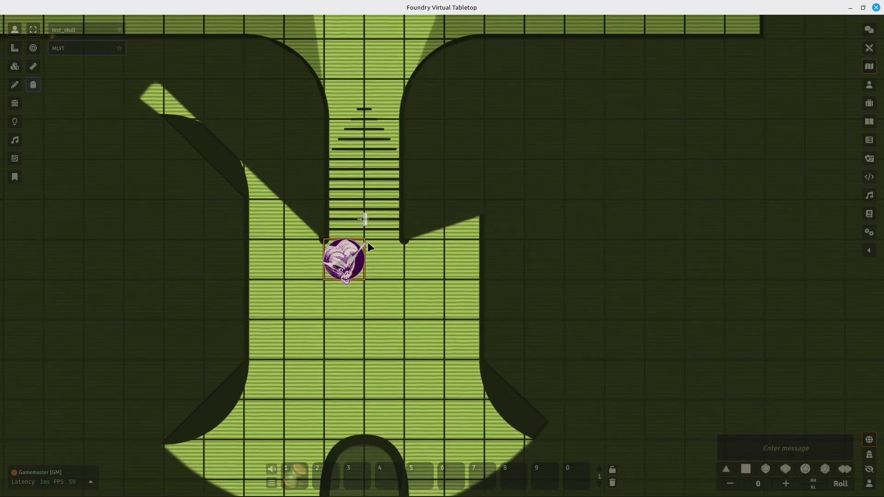
pyautogui.moveTo(367, 241); pyautogui.dragTo(352, 234)
pyautogui.moveTo(418, 257); pyautogui.dragTo(366, 237)
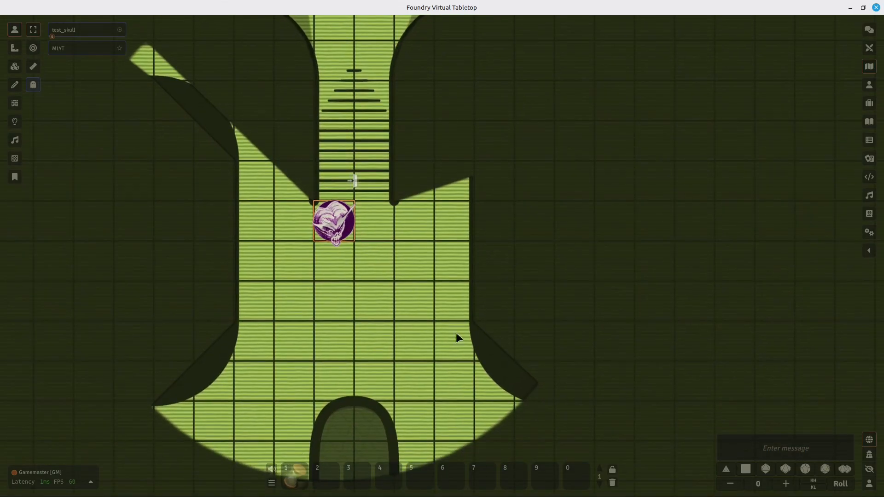
# - Move the token southeast to the square directly below the doorway of the rounded, thick-walled room
pyautogui.moveTo(459, 339); pyautogui.dragTo(413, 330)
pyautogui.moveTo(310, 231); pyautogui.dragTo(389, 348)
pyautogui.moveTo(450, 407); pyautogui.dragTo(218, 271)
pyautogui.moveTo(172, 205); pyautogui.dragTo(315, 299)
pyautogui.moveTo(273, 318); pyautogui.dragTo(313, 277)
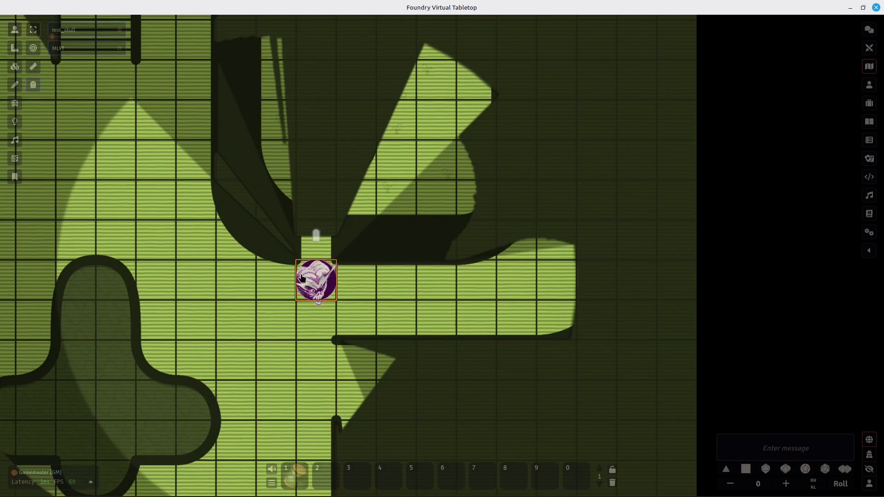
# - Show the scene's walls and stretch both ends of the rounded room's door out to the diagonal outer walls
pyautogui.click(15, 121)
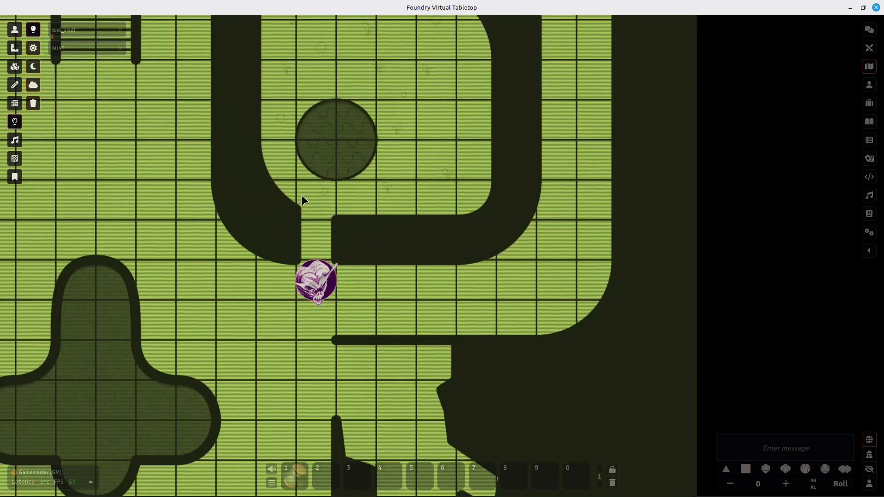
pyautogui.scroll(2, 299, 199)
pyautogui.click(15, 104)
pyautogui.scroll(3, 262, 188)
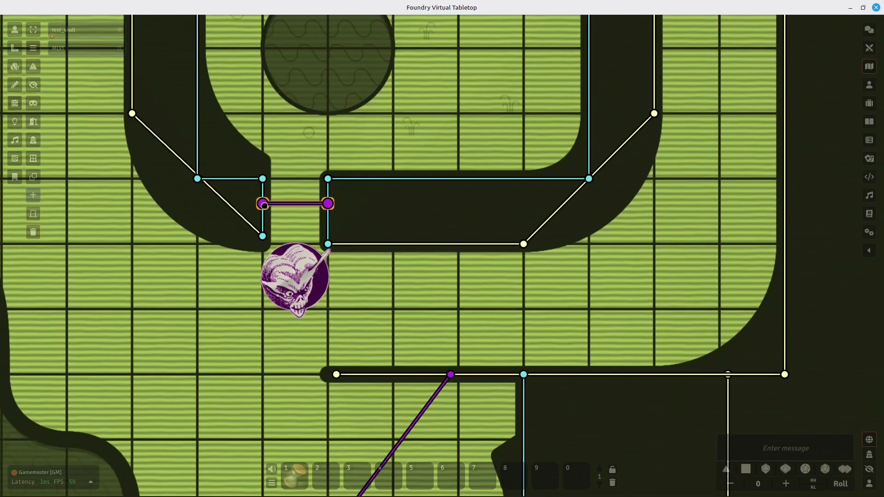
pyautogui.moveTo(264, 205); pyautogui.dragTo(230, 205)
pyautogui.moveTo(328, 206); pyautogui.dragTo(565, 204)
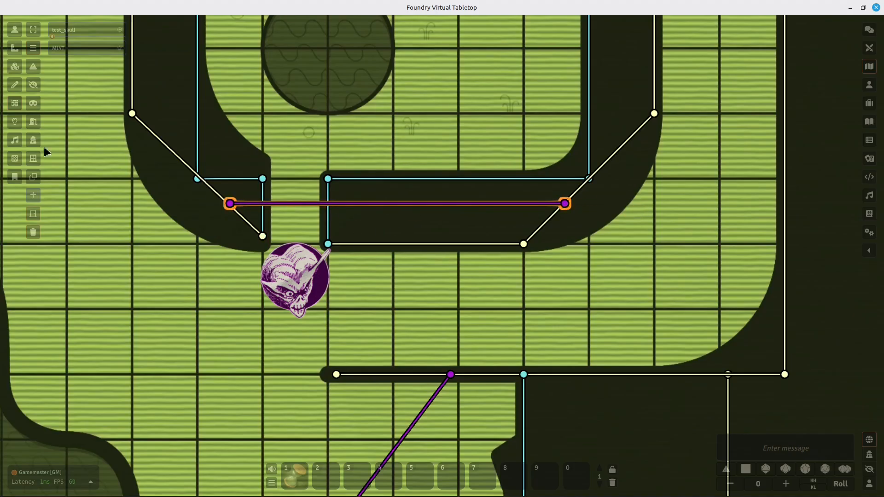
# - Select the token and examine its vision around the stretched door of the rounded room
pyautogui.click(15, 29)
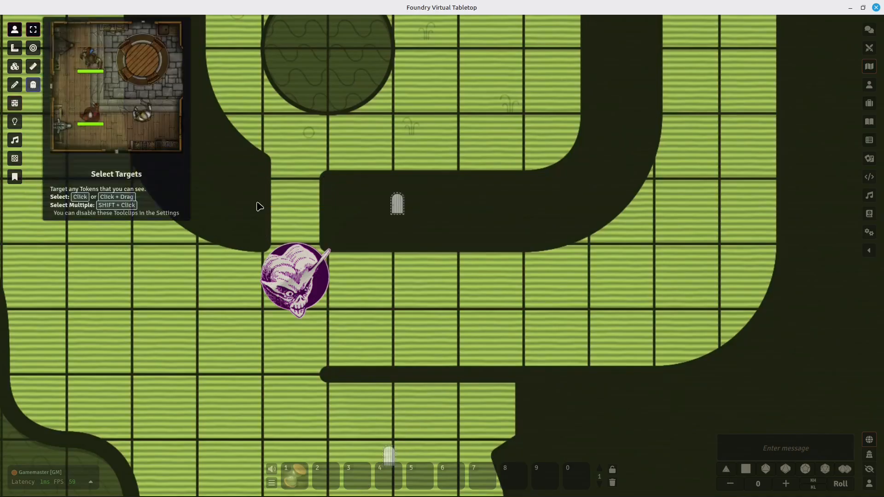
pyautogui.click(282, 295)
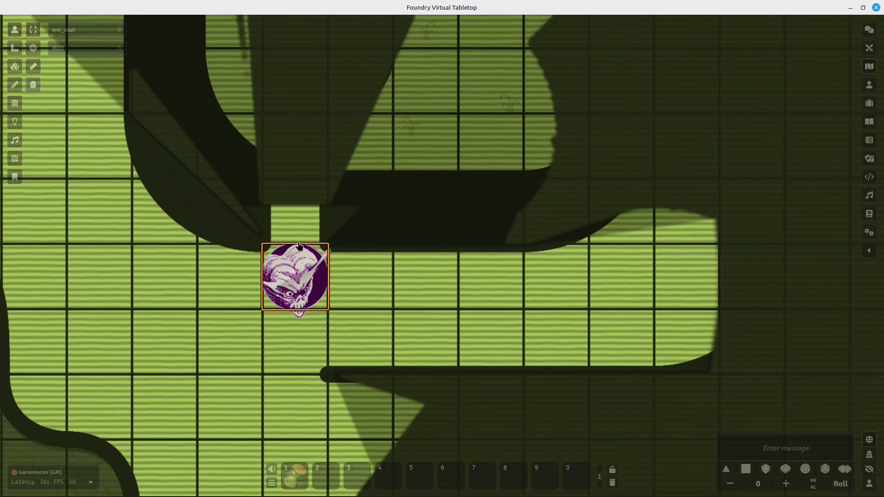
pyautogui.moveTo(386, 198); pyautogui.dragTo(375, 226)
pyautogui.scroll(2, 376, 226)
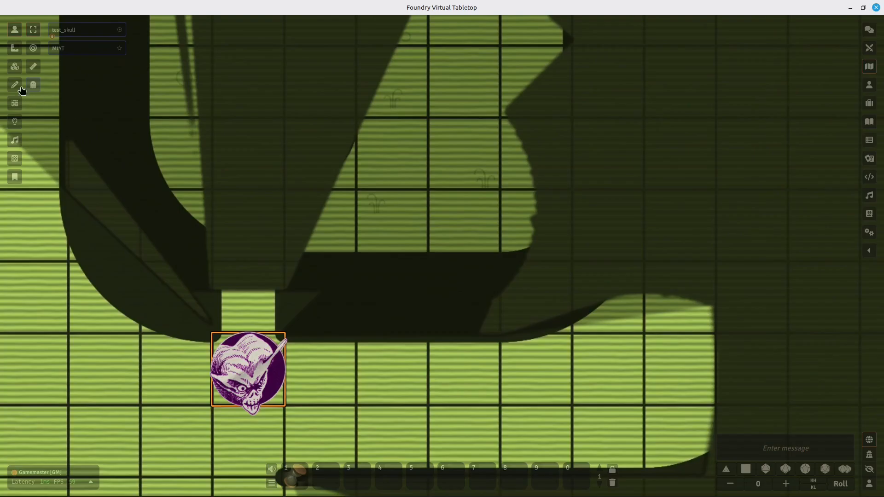
# - Shorten the stretched door by snapping its two ends to the outer wall corners on either side of the doorway
pyautogui.click(14, 103)
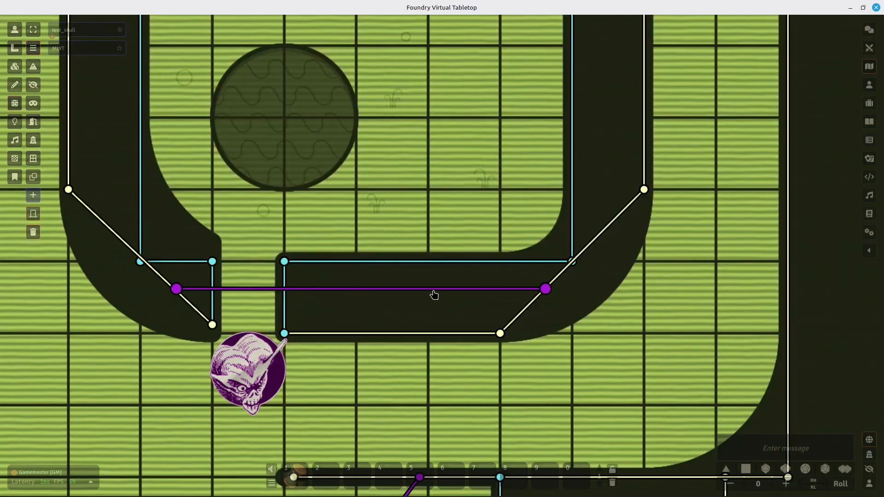
pyautogui.click(434, 295)
pyautogui.moveTo(545, 289); pyautogui.dragTo(285, 334)
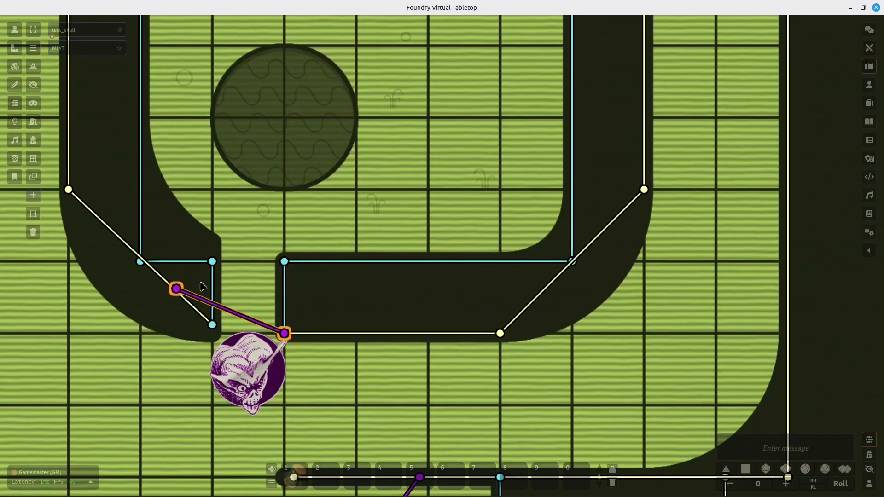
pyautogui.moveTo(177, 289); pyautogui.dragTo(212, 326)
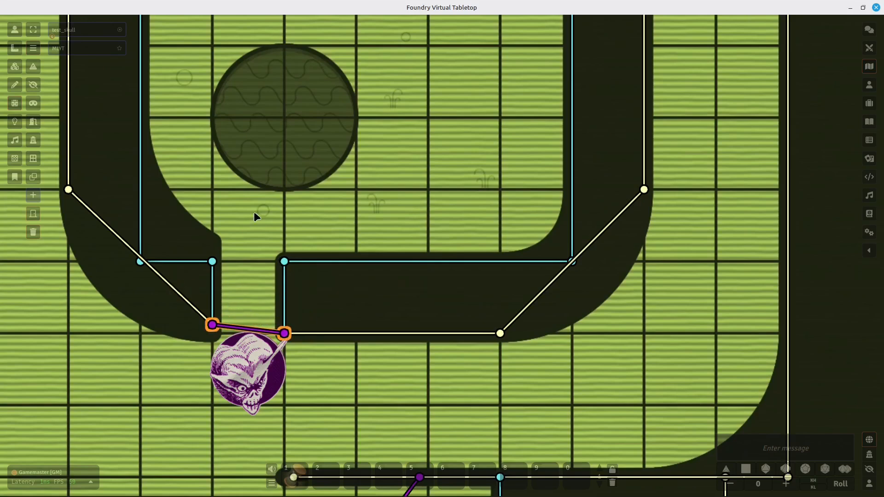
# - Open the rounded room's door and move the token 10 ft north through the doorway
pyautogui.click(15, 30)
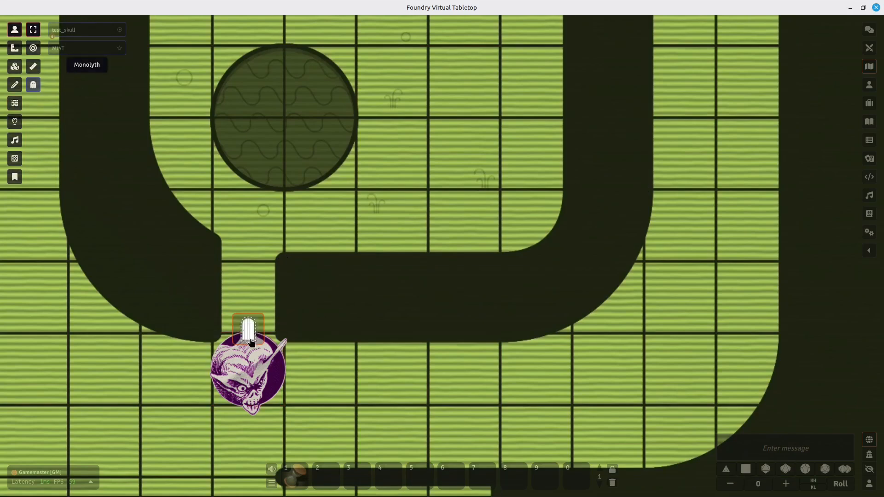
pyautogui.click(261, 369)
pyautogui.moveTo(254, 382); pyautogui.dragTo(260, 231)
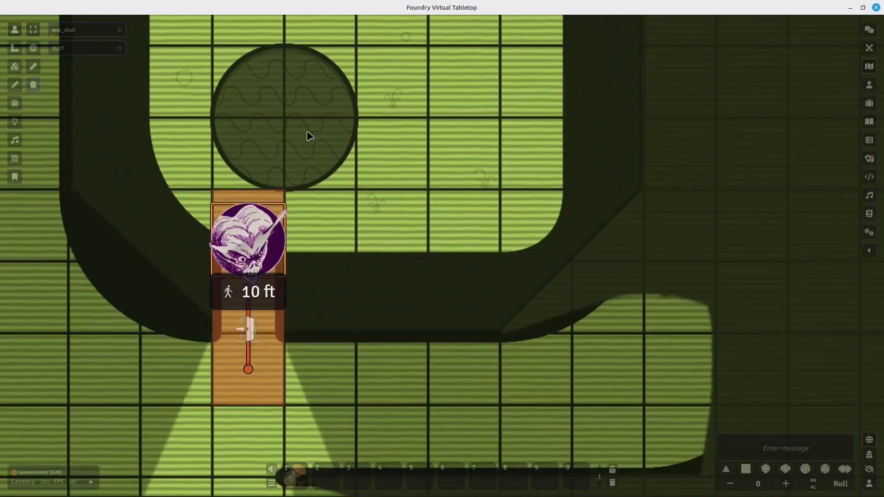
# - Move the token around inside the rounded room, then back out to the square directly below its doorway
pyautogui.moveTo(310, 137); pyautogui.dragTo(329, 238)
pyautogui.moveTo(285, 319); pyautogui.dragTo(286, 179)
pyautogui.moveTo(395, 211); pyautogui.dragTo(322, 280)
pyautogui.moveTo(199, 254); pyautogui.dragTo(277, 207)
pyautogui.moveTo(323, 309); pyautogui.dragTo(422, 307)
pyautogui.moveTo(366, 172); pyautogui.dragTo(411, 195)
pyautogui.scroll(-3, 394, 195)
pyautogui.moveTo(433, 236); pyautogui.dragTo(331, 266)
pyautogui.moveTo(331, 267)
pyautogui.mouseDown()
pyautogui.moveTo(346, 175)
pyautogui.moveTo(347, 260)
pyautogui.mouseUp()
pyautogui.moveTo(332, 222); pyautogui.dragTo(335, 285)
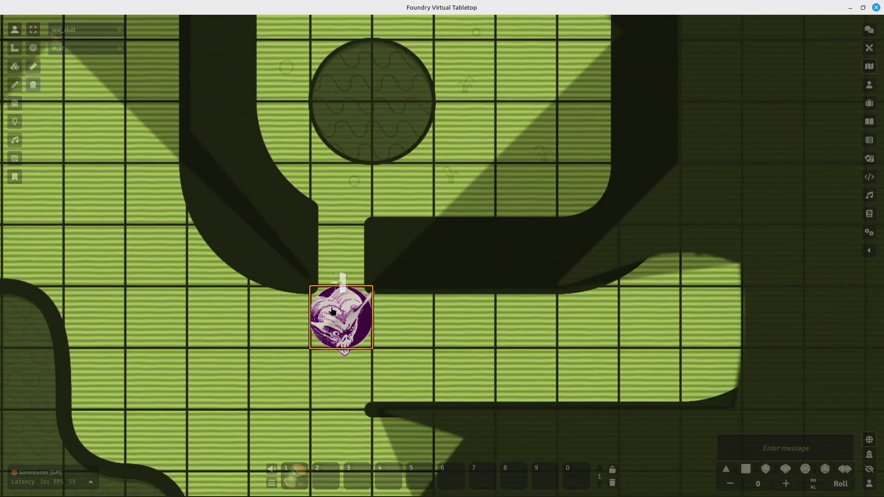
# - Toggle the rounded room's door closed and open repeatedly, examining how the token's vision changes from outside
pyautogui.click(343, 286)
pyautogui.click(343, 286)
pyautogui.click(339, 279)
pyautogui.click(339, 279)
pyautogui.moveTo(342, 169); pyautogui.dragTo(340, 248)
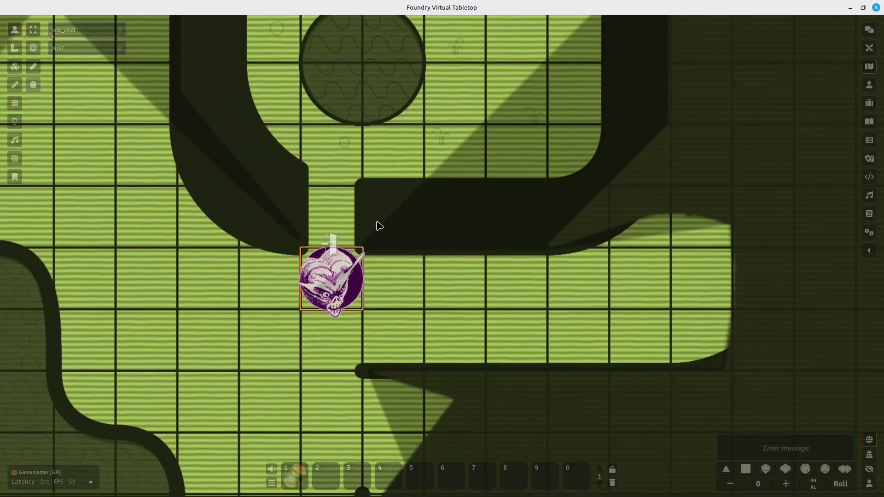
pyautogui.moveTo(344, 202); pyautogui.dragTo(399, 248)
pyautogui.scroll(2, 347, 235)
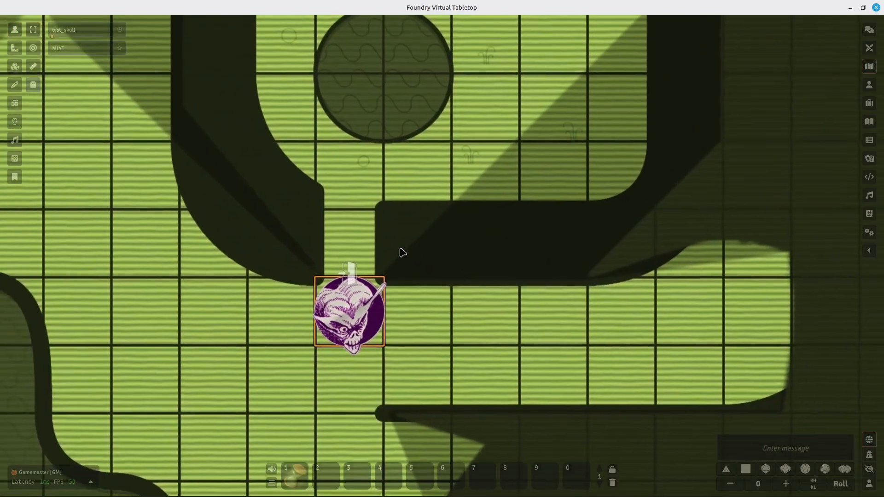
pyautogui.moveTo(359, 188); pyautogui.dragTo(401, 227)
pyautogui.scroll(-7, 401, 227)
pyautogui.moveTo(380, 121); pyautogui.dragTo(419, 191)
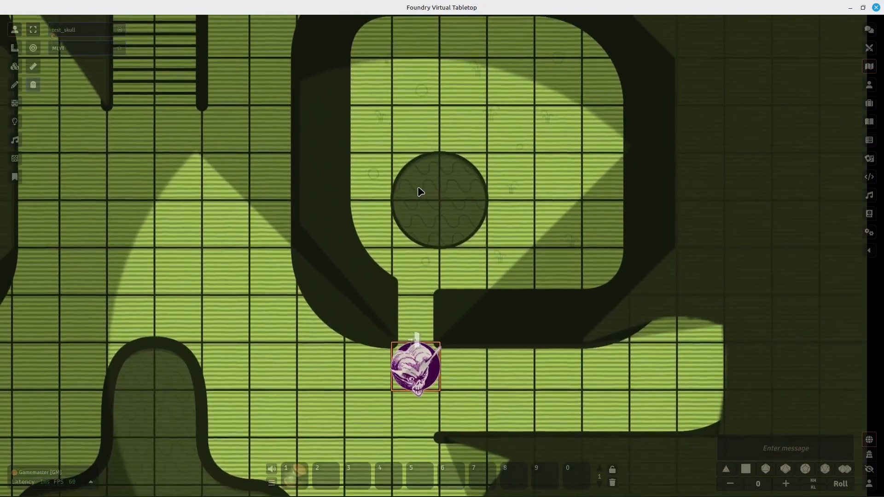
pyautogui.click(413, 340)
pyautogui.click(417, 342)
pyautogui.moveTo(417, 290)
pyautogui.mouseDown()
pyautogui.moveTo(423, 277)
pyautogui.moveTo(409, 276)
pyautogui.mouseUp()
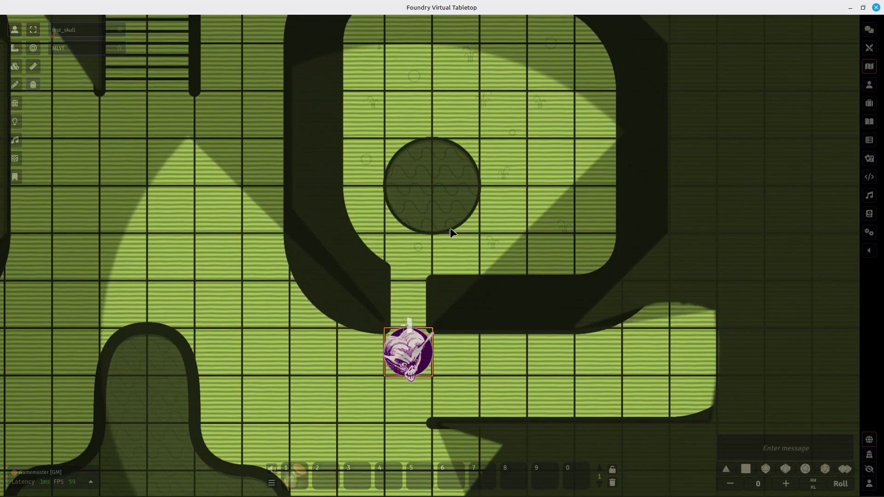
# - Snap the doorway's short east-side wall between the inner corner and the door's east end, then delete the selected wall segment there
pyautogui.moveTo(477, 343); pyautogui.dragTo(450, 296)
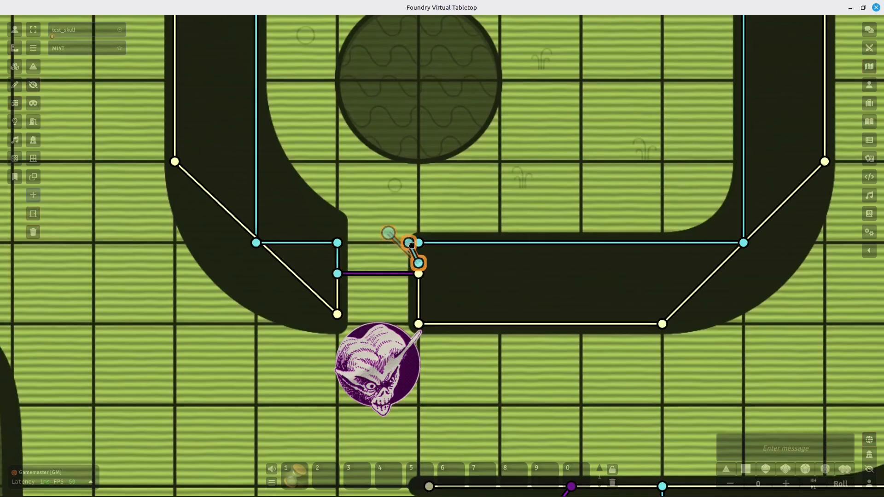
pyautogui.moveTo(411, 245); pyautogui.dragTo(418, 274)
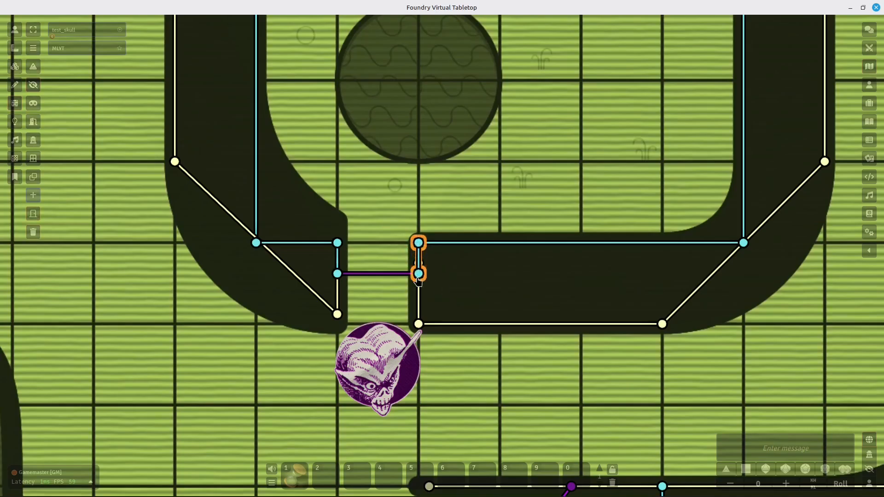
pyautogui.click(419, 305)
pyautogui.click(421, 265)
pyautogui.moveTo(437, 273); pyautogui.dragTo(418, 274)
pyautogui.click(420, 267)
pyautogui.press('Delete')
# - Move the token north through the open doorway onto the southwest quarter of the room's dark circle
pyautogui.click(14, 30)
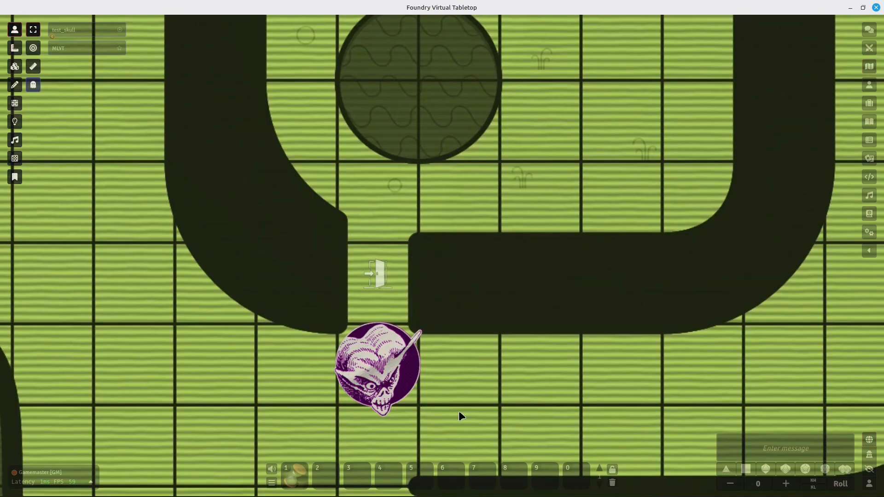
pyautogui.click(398, 348)
pyautogui.moveTo(391, 364); pyautogui.dragTo(389, 167)
pyautogui.moveTo(406, 202); pyautogui.dragTo(340, 403)
pyautogui.scroll(-7, 339, 404)
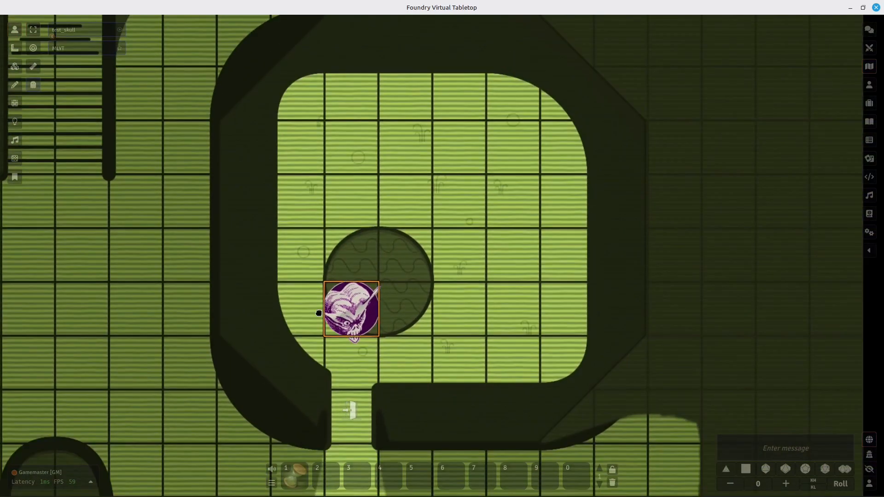
# - Examine the token's vision across the rounded room, its curved walls and the area beyond the open doorway
pyautogui.rightClick(357, 310)
pyautogui.moveTo(470, 249); pyautogui.dragTo(455, 328)
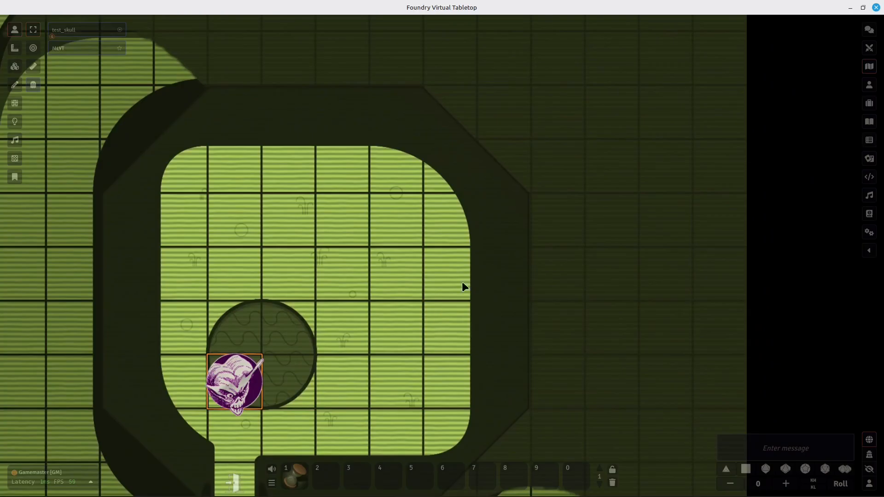
pyautogui.moveTo(463, 283); pyautogui.dragTo(543, 242)
pyautogui.moveTo(393, 251); pyautogui.dragTo(391, 187)
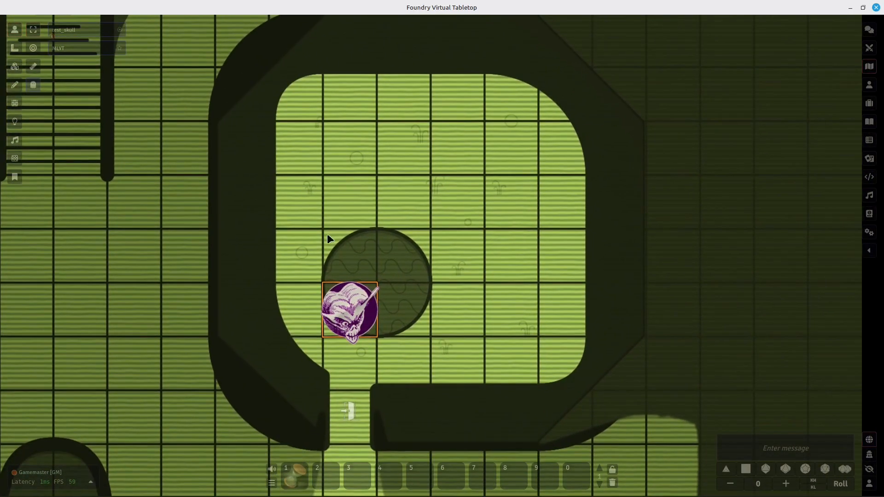
pyautogui.moveTo(327, 236); pyautogui.dragTo(310, 249)
pyautogui.moveTo(217, 278); pyautogui.dragTo(226, 199)
pyautogui.moveTo(209, 160); pyautogui.dragTo(195, 230)
pyautogui.moveTo(440, 232); pyautogui.dragTo(450, 200)
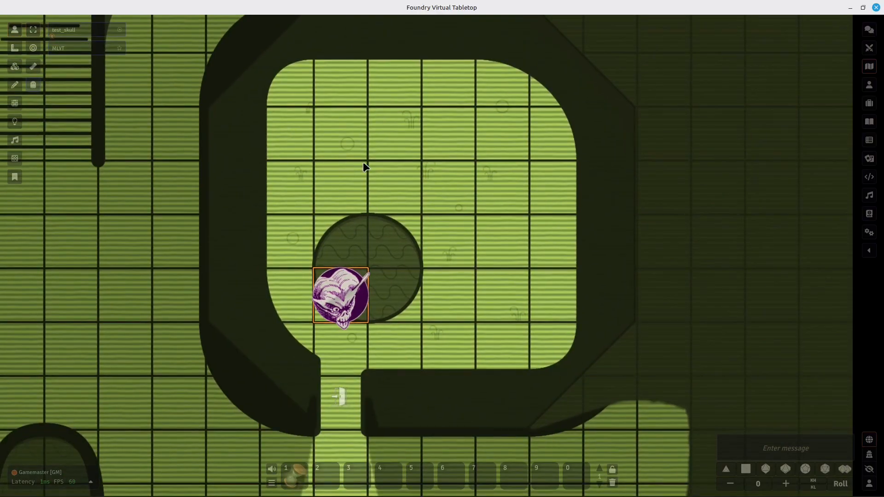
pyautogui.scroll(-5, 369, 156)
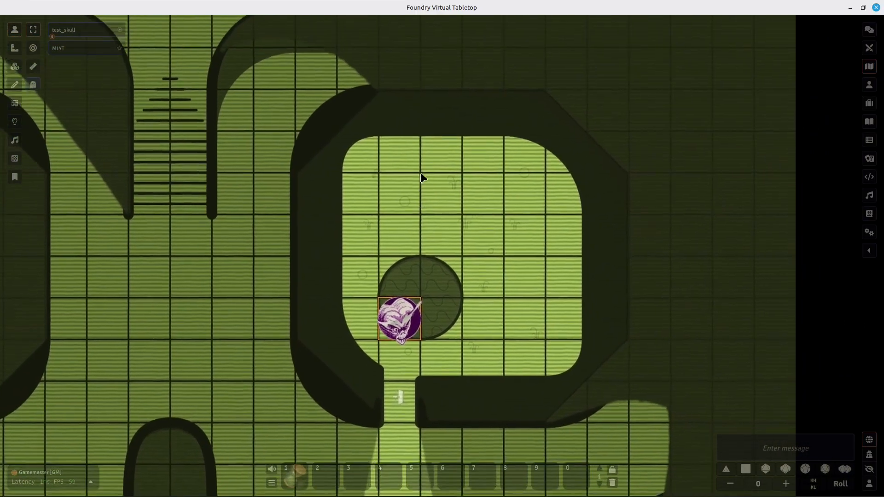
pyautogui.scroll(4, 423, 177)
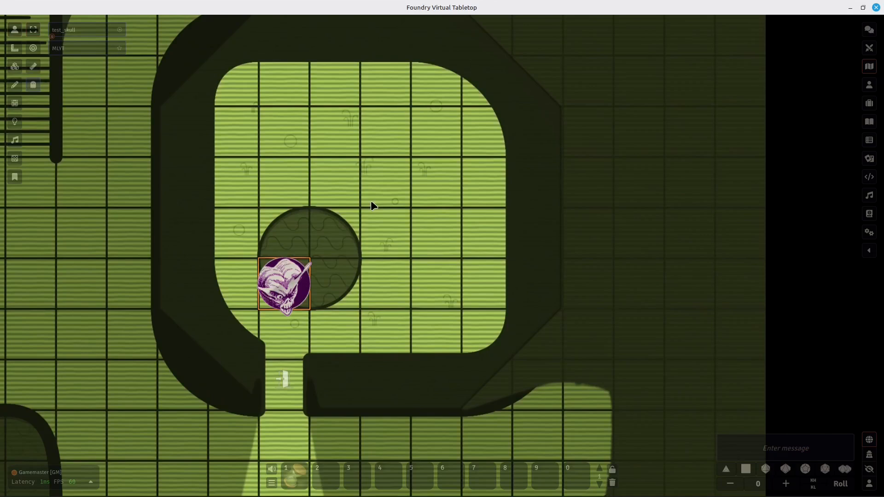
pyautogui.moveTo(371, 202); pyautogui.dragTo(437, 232)
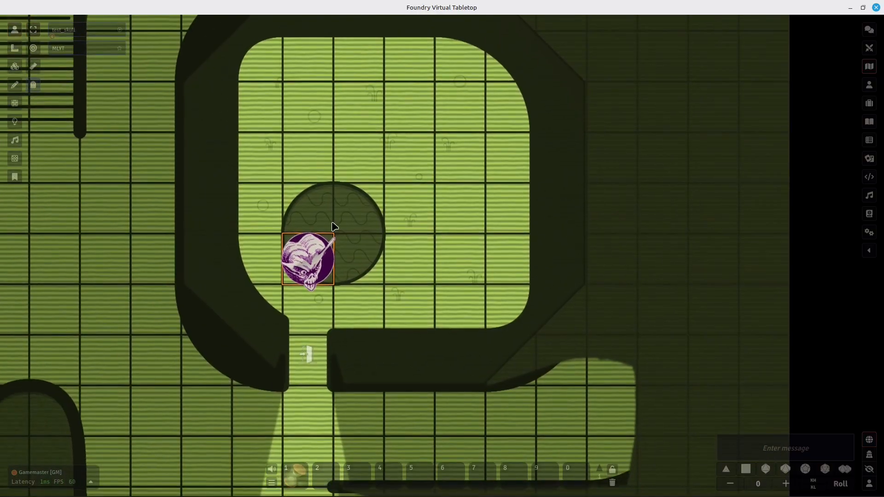
pyautogui.moveTo(279, 189); pyautogui.dragTo(401, 254)
pyautogui.moveTo(432, 208); pyautogui.dragTo(378, 214)
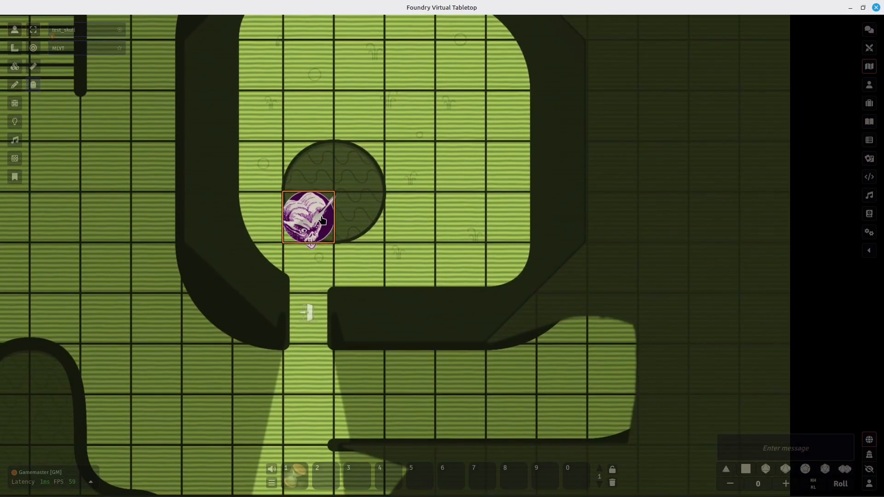
# - Move the token south out of the rounded room to the cave room's northwest entrance and open the diagonal door
pyautogui.moveTo(322, 221); pyautogui.dragTo(333, 305)
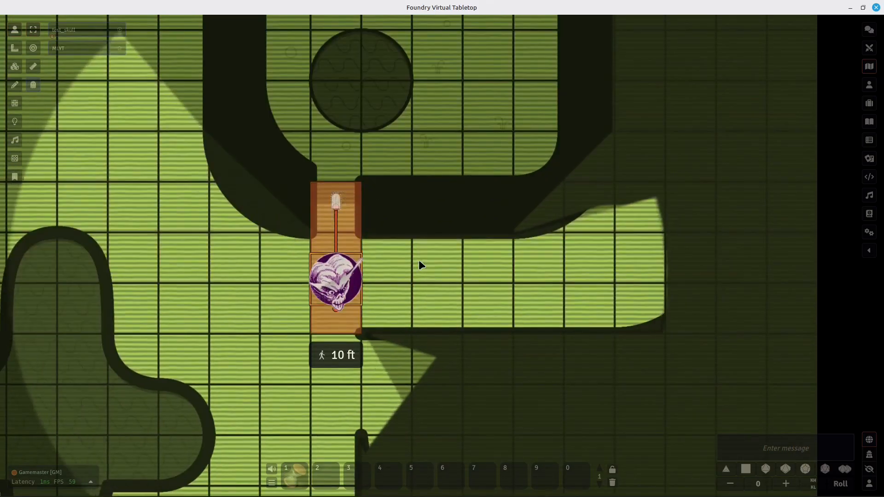
pyautogui.moveTo(419, 244); pyautogui.dragTo(349, 126)
pyautogui.moveTo(268, 77); pyautogui.dragTo(272, 129)
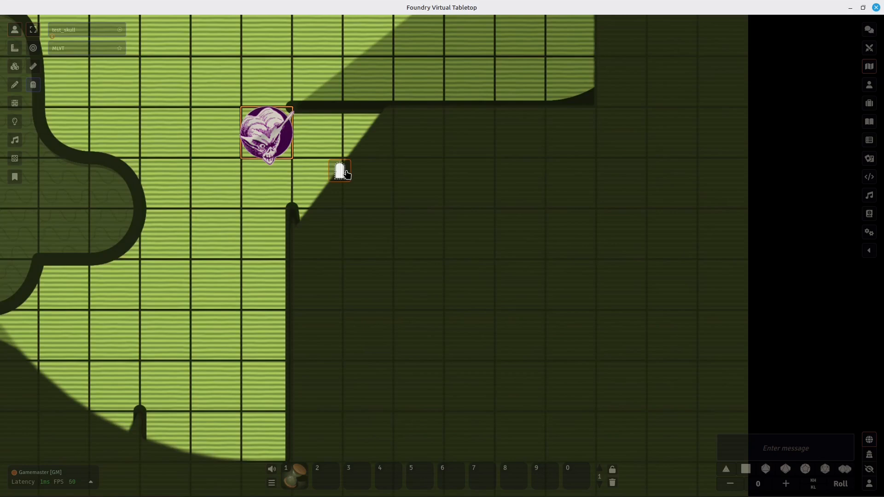
pyautogui.press('Down')
pyautogui.press('Right')
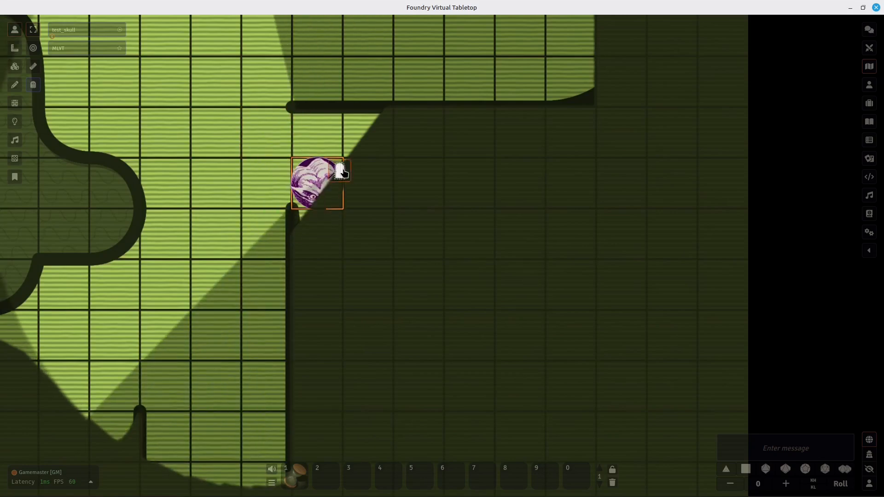
pyautogui.click(342, 171)
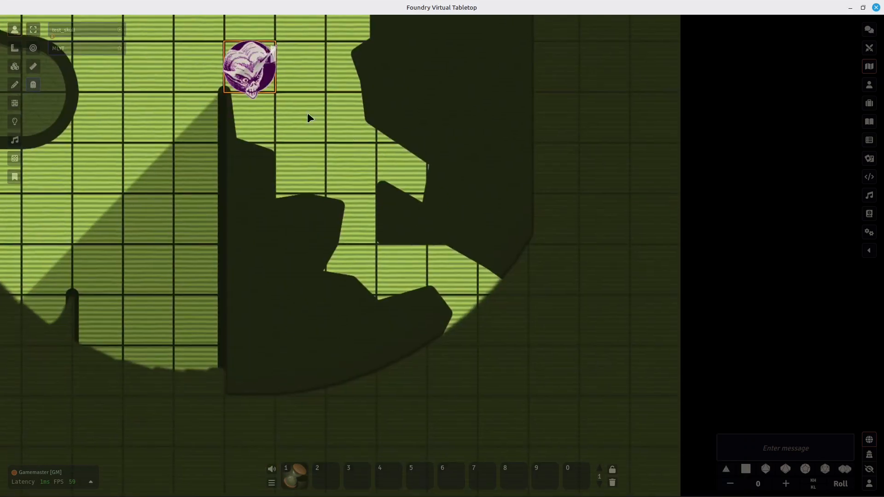
# - Walk the token southeast through the cave's narrow passage to the west end of its lower section
pyautogui.press('Down')
pyautogui.press('Right')
pyautogui.press('Down')
pyautogui.press('Right')
pyautogui.press('Down')
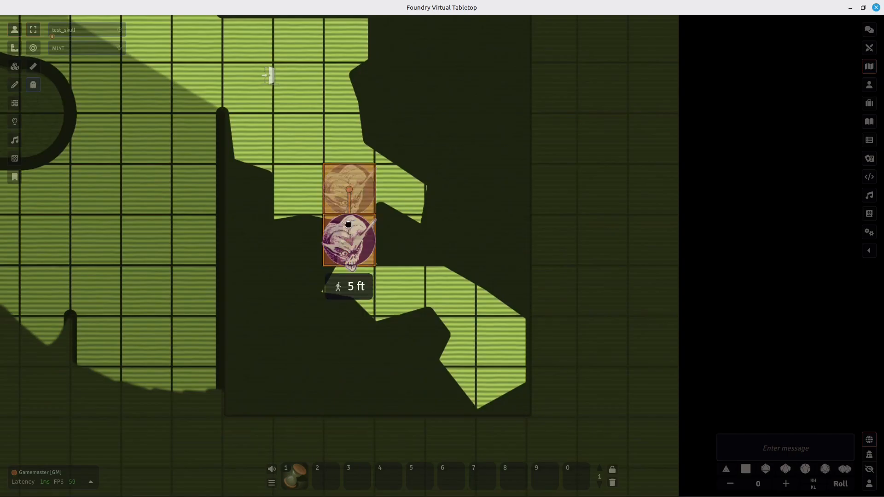
pyautogui.press('Down')
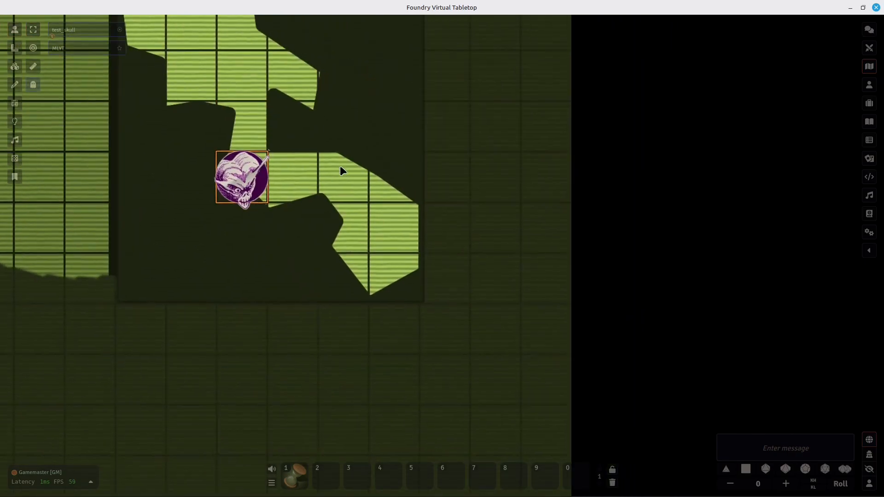
# - Bring the token back to the cave's northwest entrance square and check its view of the cave and the hall outside
pyautogui.moveTo(317, 213); pyautogui.dragTo(277, 61)
pyautogui.rightClick(278, 64)
pyautogui.moveTo(366, 230); pyautogui.dragTo(272, 177)
pyautogui.moveTo(224, 135); pyautogui.dragTo(480, 267)
pyautogui.scroll(-4, 445, 247)
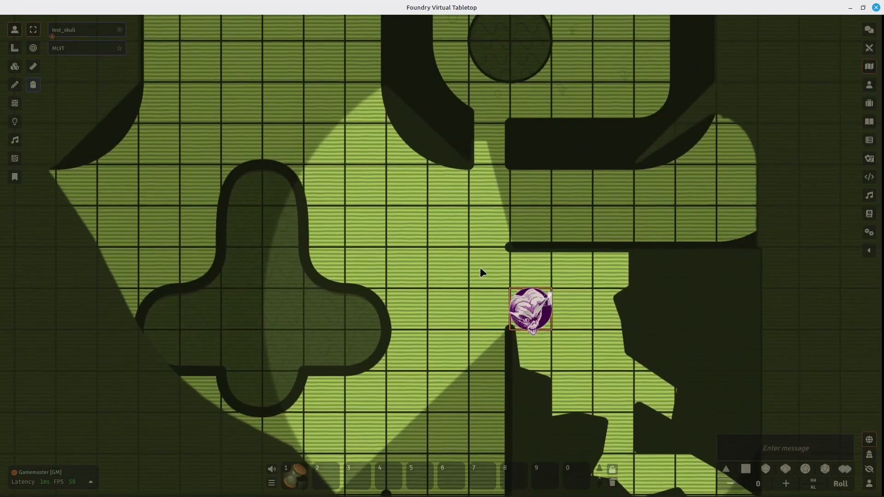
pyautogui.moveTo(435, 235); pyautogui.dragTo(390, 166)
pyautogui.moveTo(442, 295); pyautogui.dragTo(269, 280)
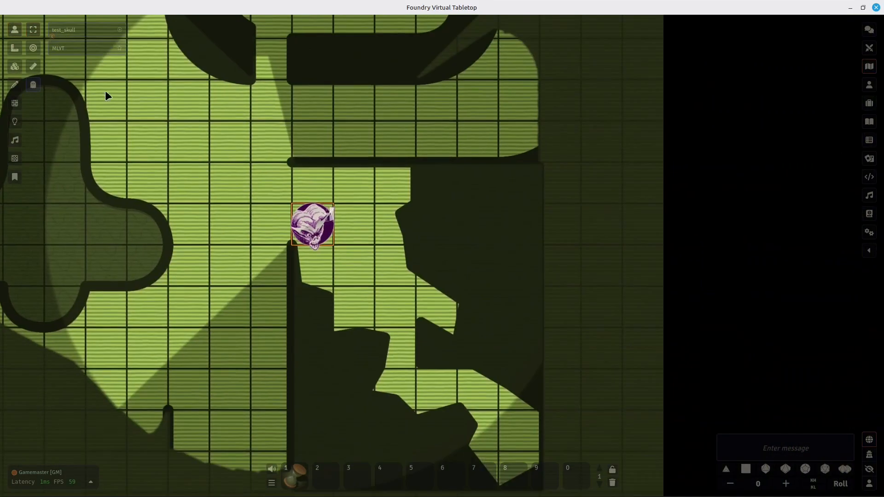
# - Display the scene's walls and select in turn the cave's upper wall and the cyan segments stepping down its west side
pyautogui.click(17, 106)
pyautogui.moveTo(379, 266)
pyautogui.mouseDown()
pyautogui.moveTo(342, 248)
pyautogui.moveTo(326, 124)
pyautogui.moveTo(310, 214)
pyautogui.mouseUp()
pyautogui.scroll(3, 296, 233)
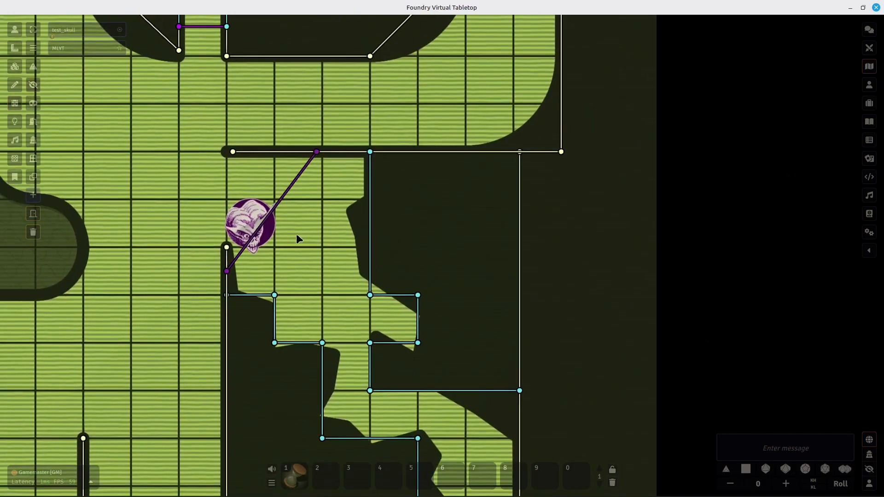
pyautogui.click(280, 153)
pyautogui.moveTo(371, 235); pyautogui.dragTo(355, 200)
pyautogui.moveTo(294, 266); pyautogui.dragTo(281, 231)
pyautogui.click(220, 223)
pyautogui.click(247, 250)
pyautogui.click(270, 272)
pyautogui.click(294, 298)
# - Select in turn the white outer walls on the west, south and east sides of the cave
pyautogui.moveTo(379, 262); pyautogui.dragTo(332, 230)
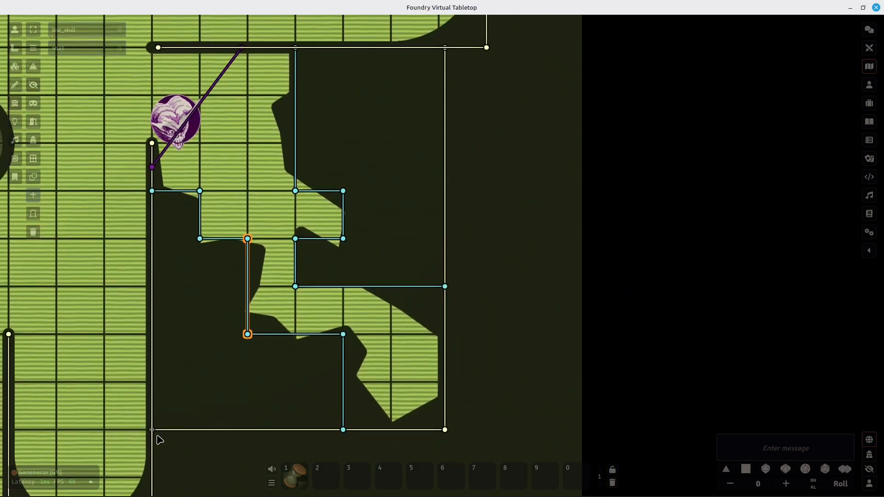
pyautogui.click(152, 347)
pyautogui.click(180, 431)
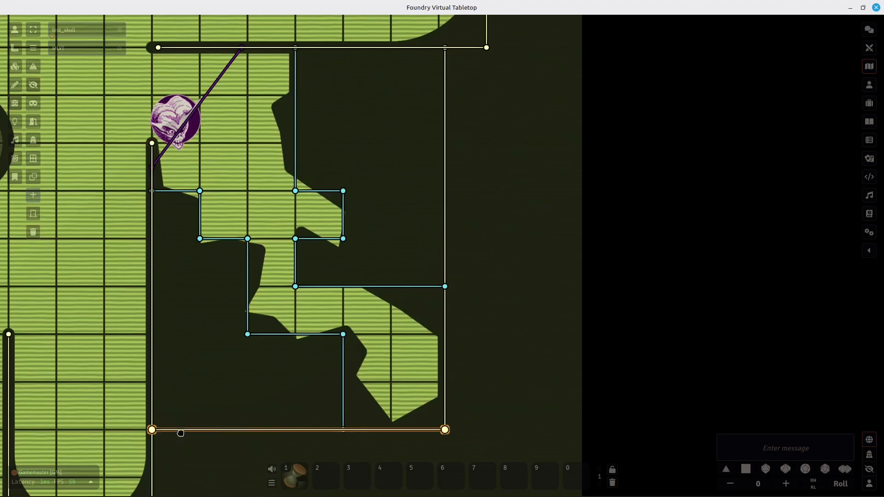
pyautogui.click(445, 228)
pyautogui.moveTo(559, 215); pyautogui.dragTo(556, 359)
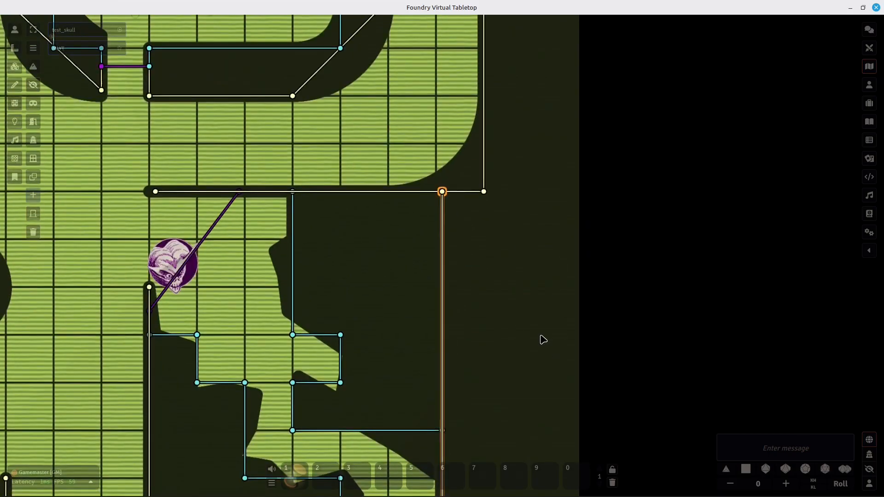
# - Compare the cave's stepped cyan walls and rectangular outer walls with the irregular outline drawn on the map
pyautogui.moveTo(442, 313); pyautogui.dragTo(493, 264)
pyautogui.moveTo(418, 252); pyautogui.dragTo(434, 217)
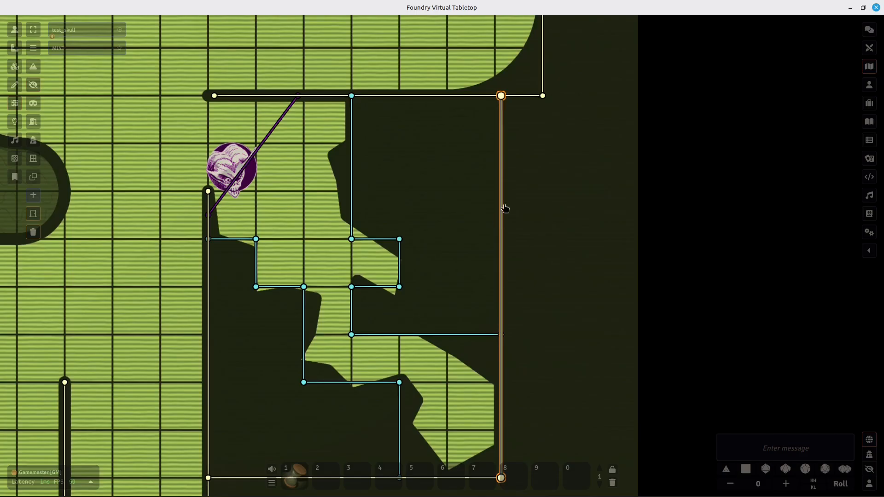
pyautogui.moveTo(464, 281); pyautogui.dragTo(453, 169)
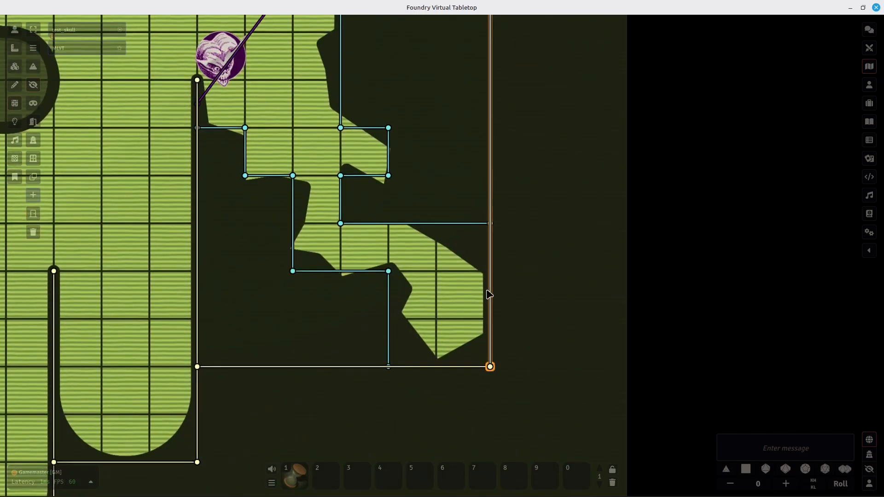
pyautogui.moveTo(479, 269); pyautogui.dragTo(478, 358)
pyautogui.moveTo(490, 73)
pyautogui.mouseDown()
pyautogui.moveTo(508, 257)
pyautogui.moveTo(490, 72)
pyautogui.mouseUp()
pyautogui.moveTo(440, 125); pyautogui.dragTo(449, 101)
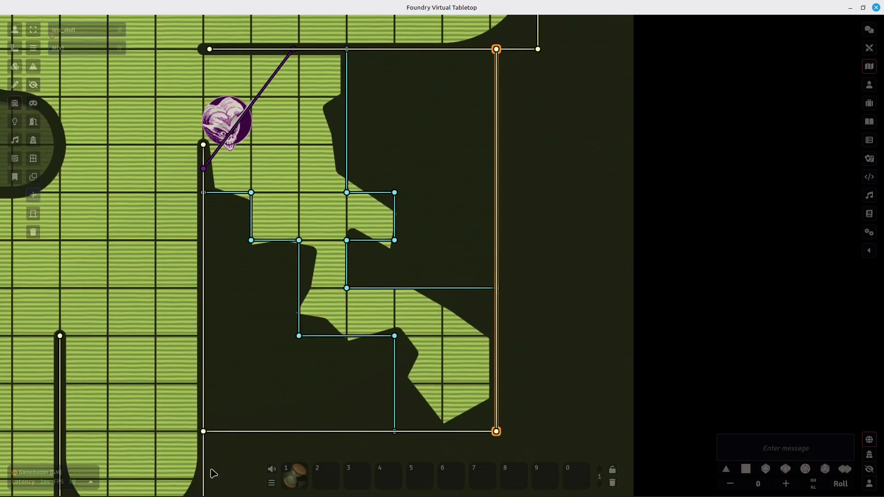
pyautogui.moveTo(439, 155)
pyautogui.mouseDown()
pyautogui.moveTo(421, 130)
pyautogui.moveTo(428, 146)
pyautogui.mouseUp()
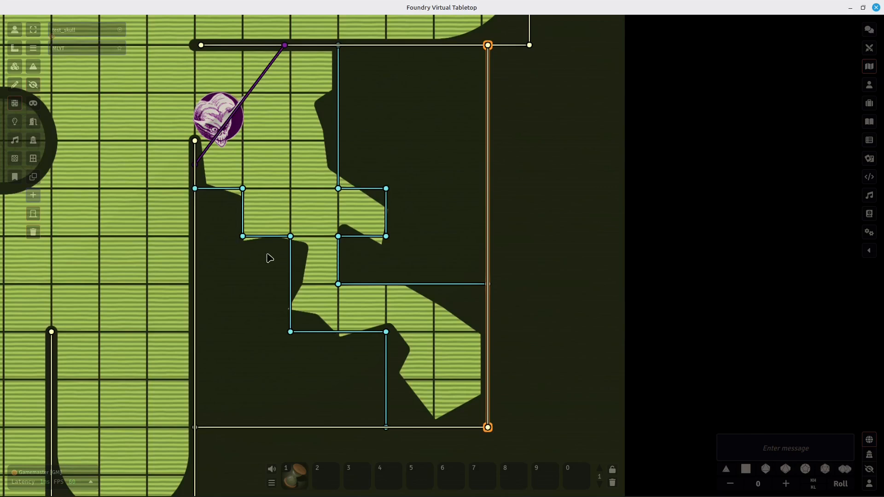
pyautogui.moveTo(388, 362)
pyautogui.mouseDown()
pyautogui.moveTo(389, 386)
pyautogui.moveTo(428, 333)
pyautogui.moveTo(397, 334)
pyautogui.moveTo(405, 361)
pyautogui.mouseUp()
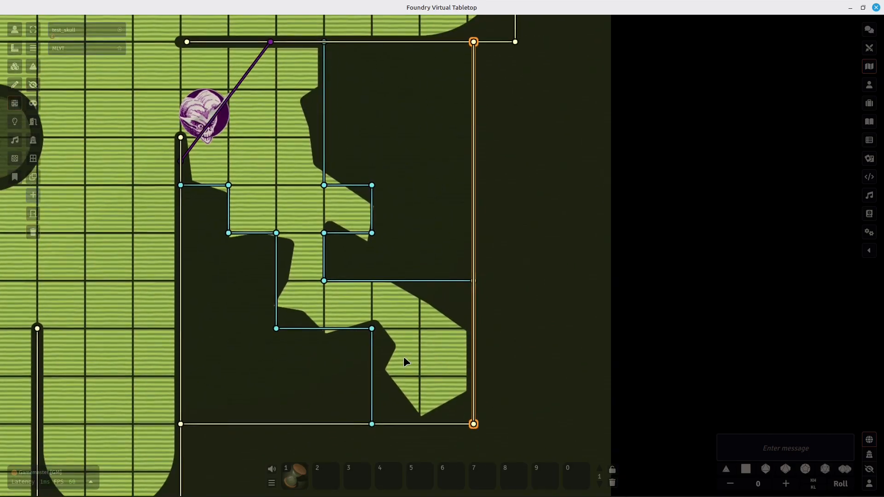
pyautogui.moveTo(308, 237); pyautogui.dragTo(332, 189)
pyautogui.moveTo(324, 247); pyautogui.dragTo(312, 226)
pyautogui.moveTo(258, 118)
pyautogui.mouseDown()
pyautogui.moveTo(249, 159)
pyautogui.moveTo(258, 141)
pyautogui.moveTo(249, 128)
pyautogui.mouseUp()
pyautogui.moveTo(288, 204); pyautogui.dragTo(267, 194)
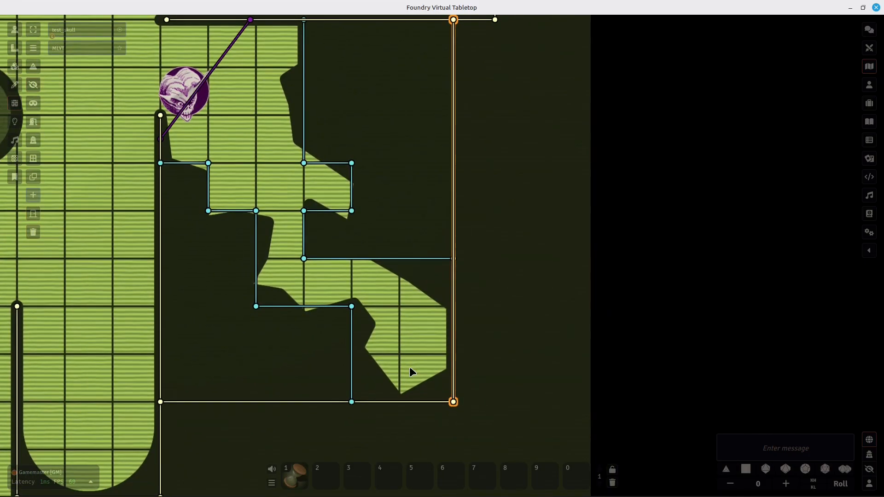
pyautogui.moveTo(275, 161); pyautogui.dragTo(256, 183)
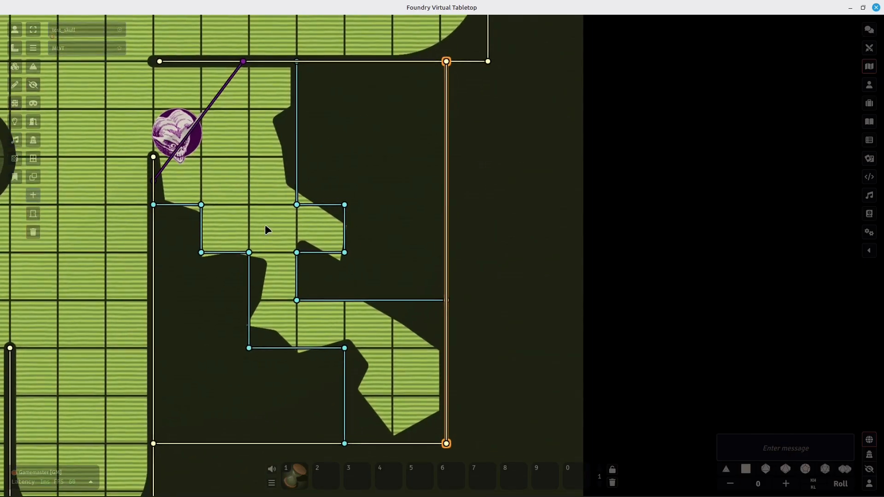
pyautogui.moveTo(266, 226); pyautogui.dragTo(276, 230)
pyautogui.moveTo(247, 170); pyautogui.dragTo(221, 150)
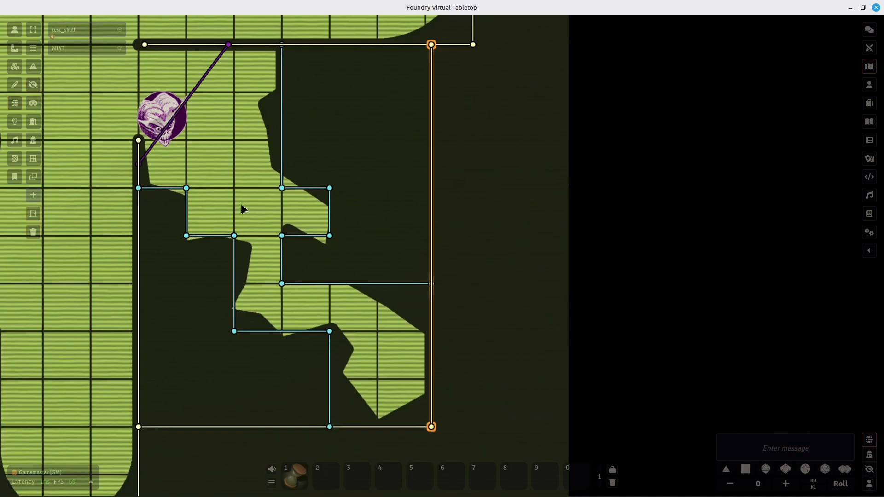
pyautogui.moveTo(186, 129)
pyautogui.mouseDown()
pyautogui.moveTo(216, 143)
pyautogui.moveTo(180, 115)
pyautogui.mouseUp()
pyautogui.moveTo(229, 178); pyautogui.dragTo(306, 222)
pyautogui.moveTo(392, 310)
pyautogui.mouseDown()
pyautogui.moveTo(370, 298)
pyautogui.moveTo(378, 308)
pyautogui.mouseUp()
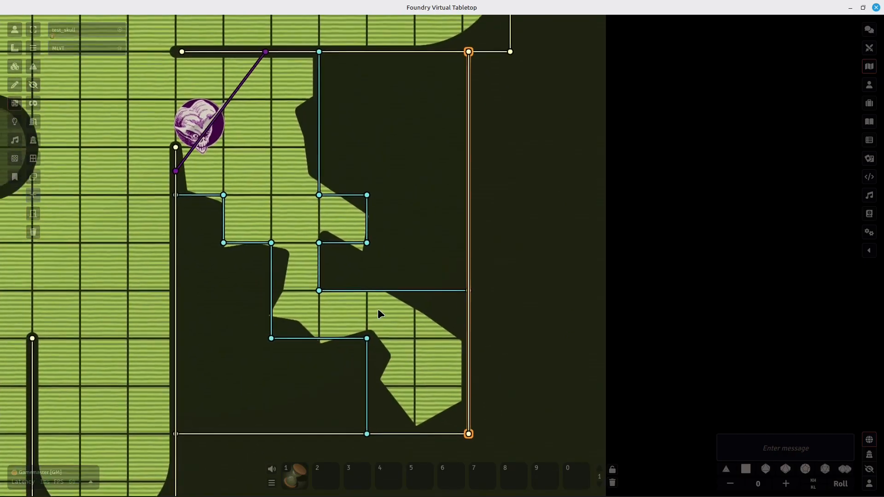
pyautogui.moveTo(267, 164); pyautogui.dragTo(291, 173)
pyautogui.moveTo(235, 138); pyautogui.dragTo(263, 190)
# - Return to token controls and move the token through the cave to the narrow square beside the southeast chamber
pyautogui.click(14, 30)
pyautogui.moveTo(305, 238); pyautogui.dragTo(225, 217)
pyautogui.moveTo(168, 185); pyautogui.dragTo(217, 227)
pyautogui.moveTo(282, 202); pyautogui.dragTo(312, 220)
pyautogui.moveTo(301, 248); pyautogui.dragTo(374, 314)
# - Display the walls again and examine how they surround the token and the cave's southeast chamber
pyautogui.click(15, 85)
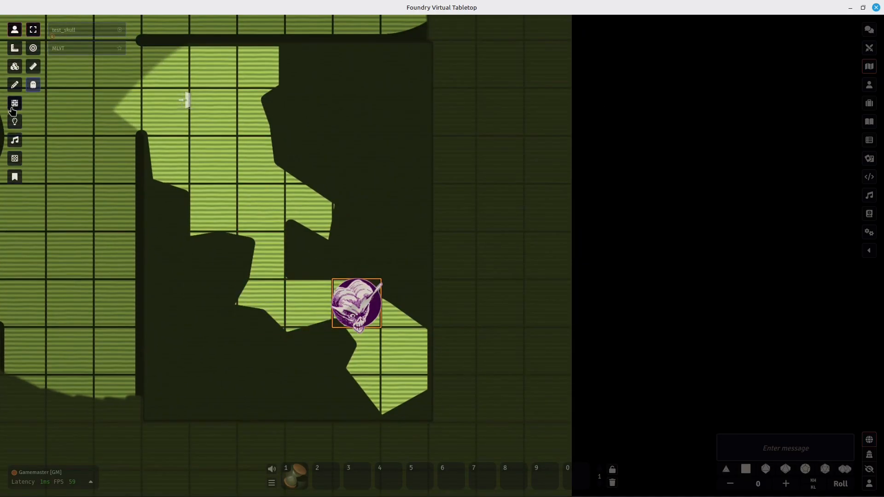
pyautogui.moveTo(232, 209)
pyautogui.mouseDown()
pyautogui.moveTo(223, 204)
pyautogui.moveTo(277, 197)
pyautogui.mouseUp()
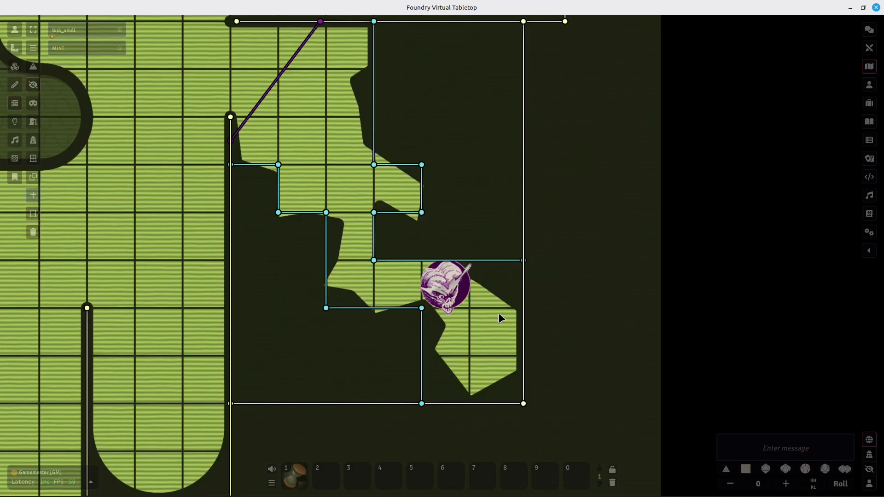
pyautogui.moveTo(492, 337)
pyautogui.mouseDown()
pyautogui.moveTo(502, 337)
pyautogui.moveTo(483, 348)
pyautogui.moveTo(492, 353)
pyautogui.mouseUp()
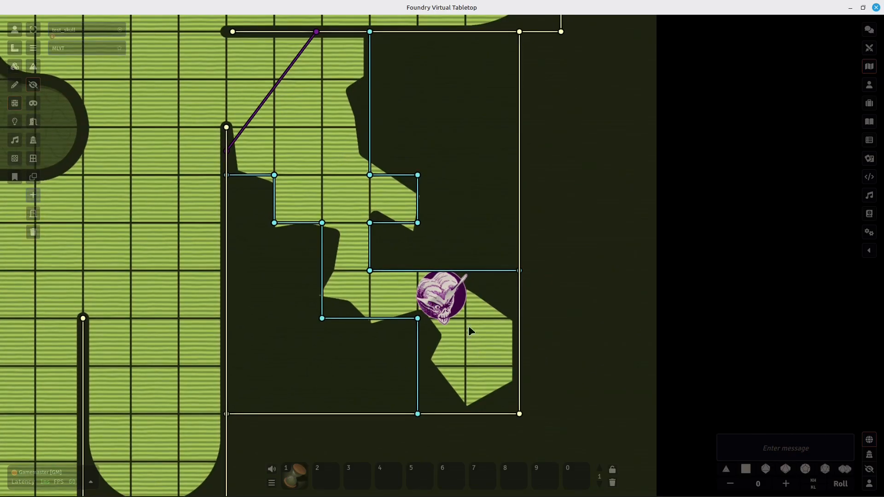
pyautogui.moveTo(473, 377); pyautogui.dragTo(448, 377)
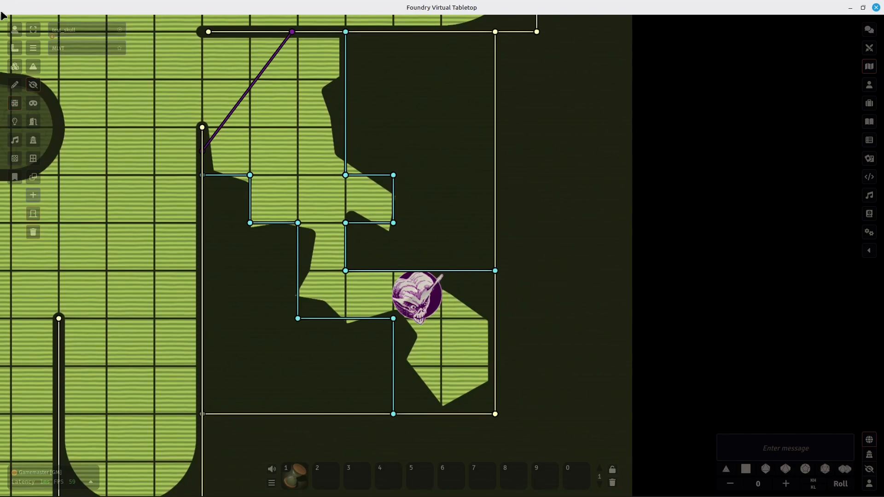
# - Return to token controls and move the token one square west, then east and back west, testing vision in the lower passage
pyautogui.click(15, 30)
pyautogui.moveTo(415, 314); pyautogui.dragTo(367, 304)
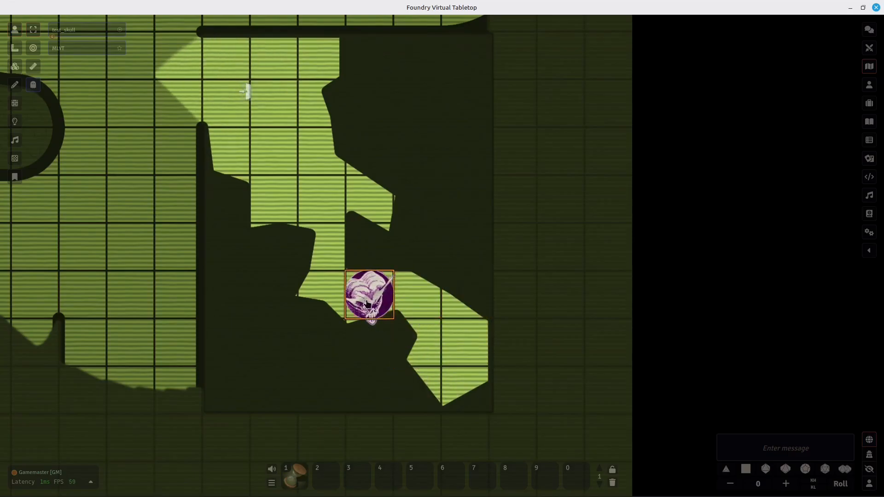
pyautogui.scroll(4, 341, 341)
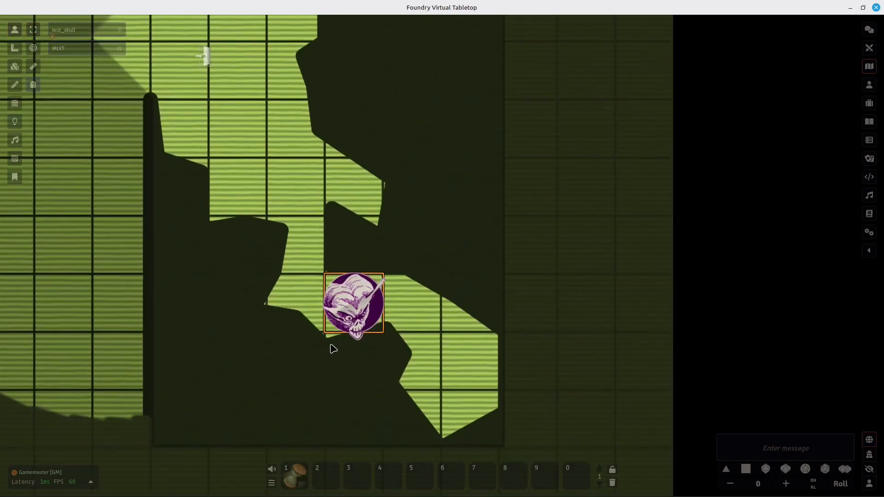
pyautogui.press('Right')
pyautogui.moveTo(314, 321); pyautogui.dragTo(362, 341)
pyautogui.press('Left')
pyautogui.moveTo(367, 277); pyautogui.dragTo(367, 430)
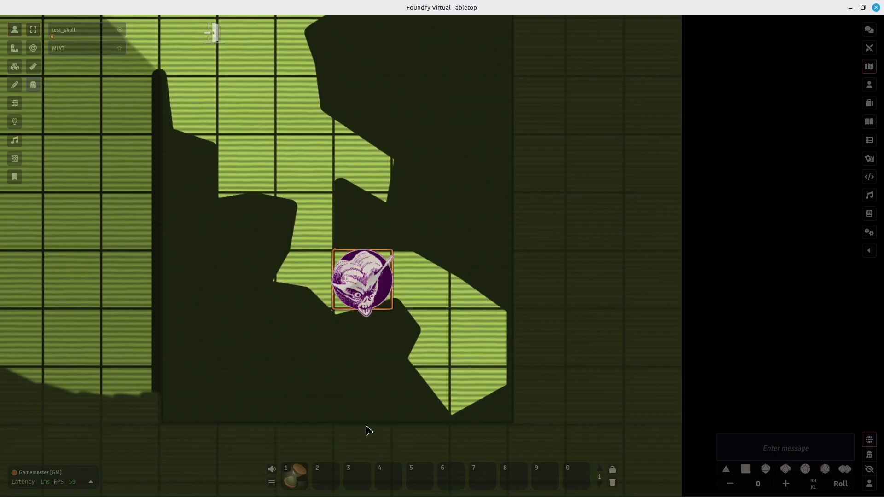
# - Display the walls, compare the cyan cave walls with the drawn outline, and return to token controls to examine the cave without wall lines
pyautogui.click(15, 104)
pyautogui.moveTo(329, 271); pyautogui.dragTo(330, 288)
pyautogui.moveTo(288, 138); pyautogui.dragTo(282, 184)
pyautogui.moveTo(261, 150)
pyautogui.mouseDown()
pyautogui.moveTo(288, 154)
pyautogui.moveTo(264, 154)
pyautogui.mouseUp()
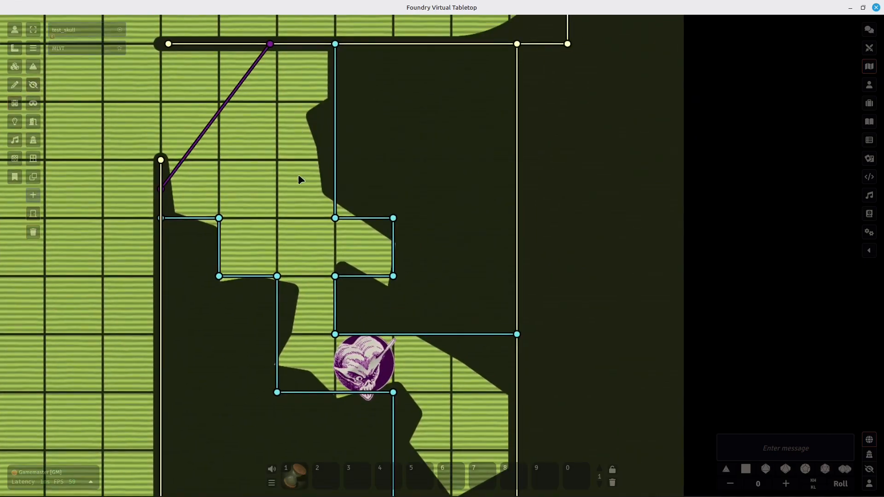
pyautogui.moveTo(365, 264); pyautogui.dragTo(351, 161)
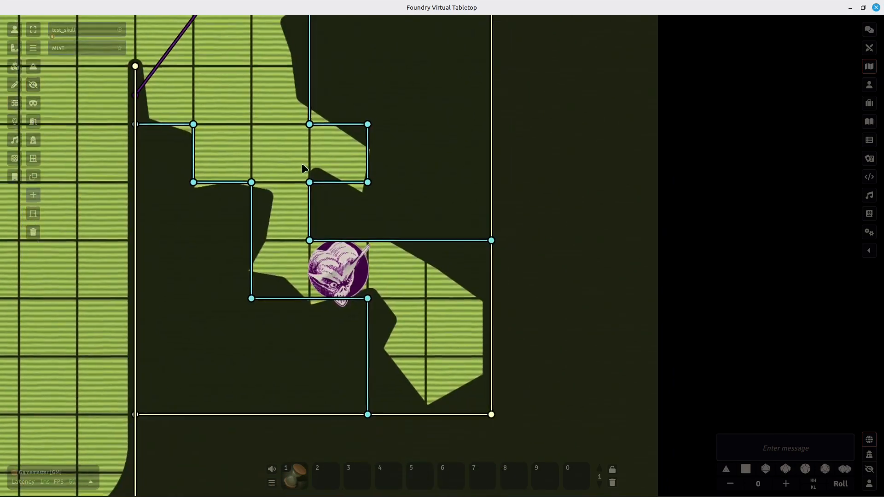
pyautogui.moveTo(402, 352); pyautogui.dragTo(418, 369)
pyautogui.click(14, 30)
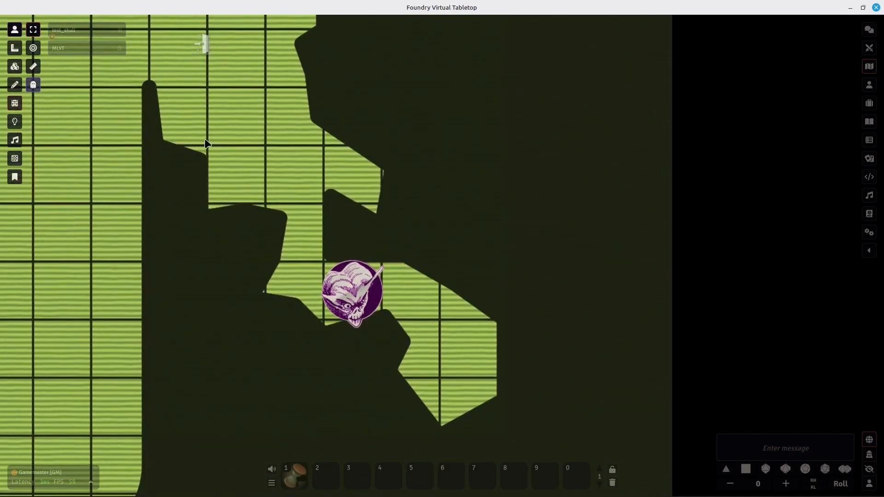
pyautogui.moveTo(398, 337); pyautogui.dragTo(377, 345)
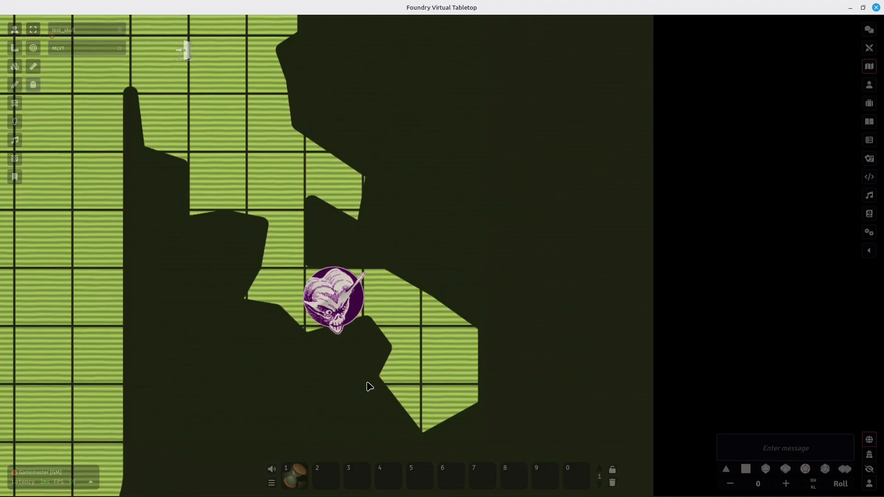
pyautogui.moveTo(445, 334); pyautogui.dragTo(466, 342)
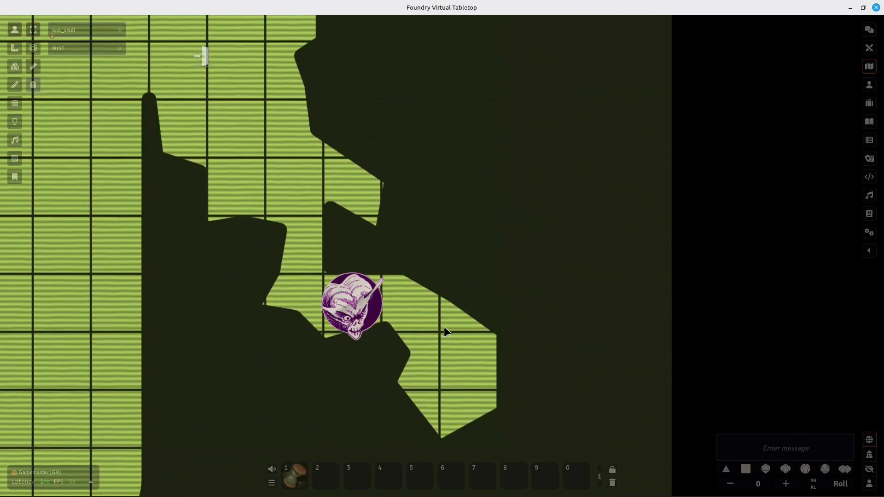
pyautogui.moveTo(453, 312); pyautogui.dragTo(439, 279)
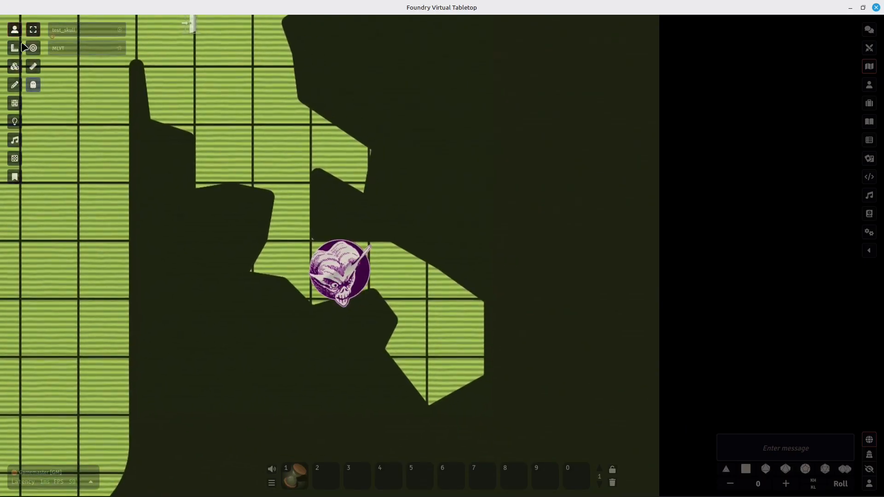
pyautogui.moveTo(410, 235); pyautogui.dragTo(497, 333)
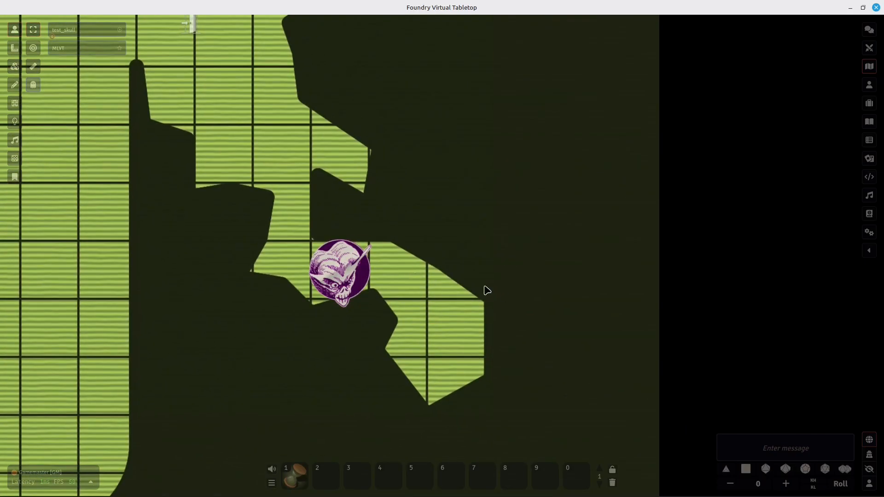
# - Move the token one square west in the cave's lower passage, back east, and west again to test its vision
pyautogui.click(348, 289)
pyautogui.moveTo(348, 290); pyautogui.dragTo(269, 326)
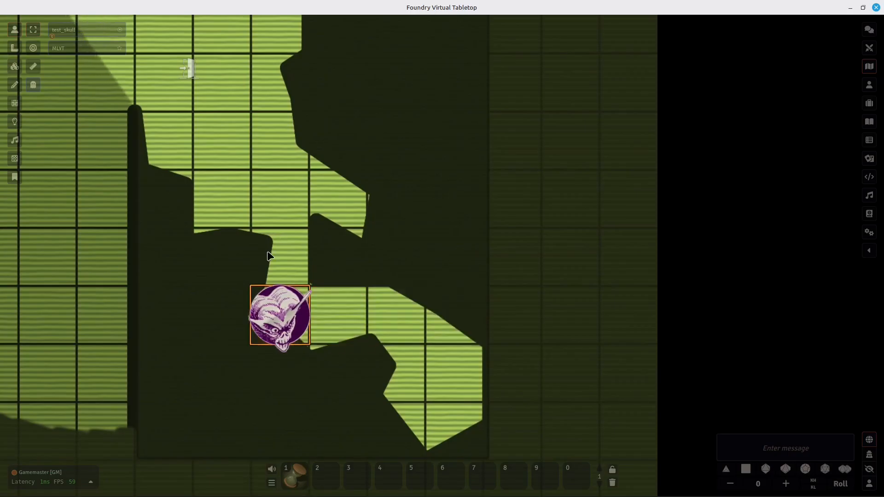
pyautogui.press('Right')
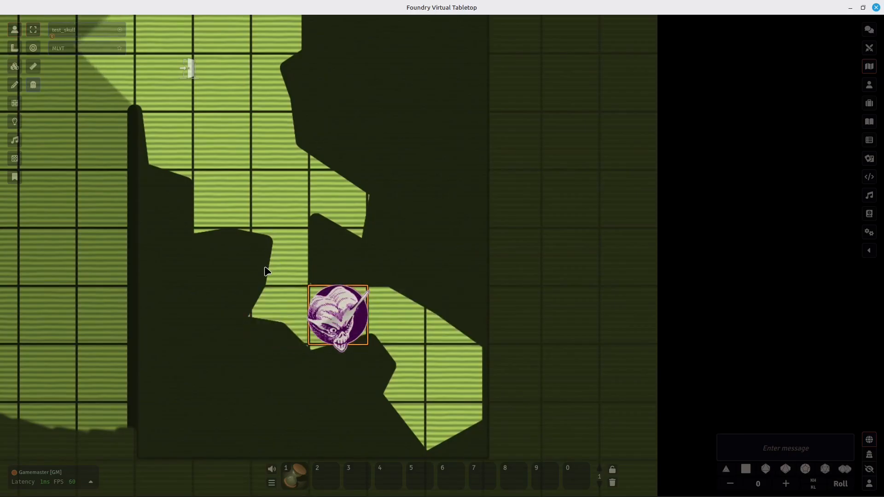
pyautogui.moveTo(351, 308); pyautogui.dragTo(303, 305)
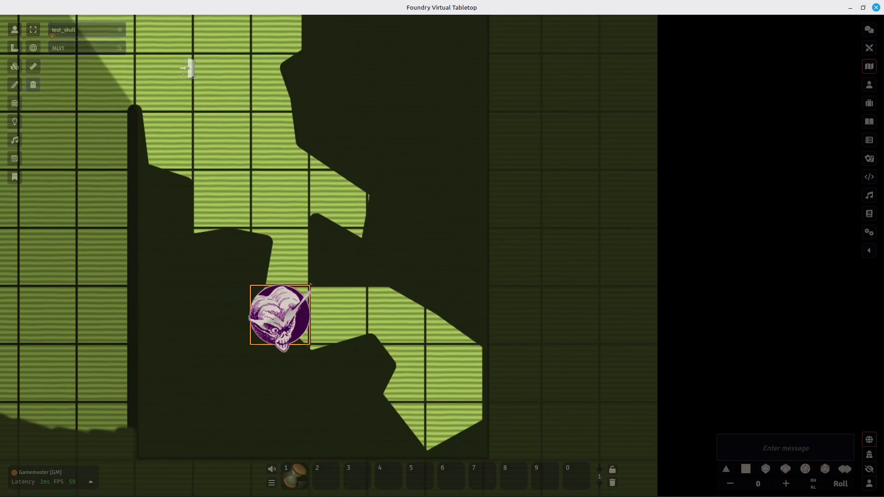
# - Check the walls around the token, return to token controls, and move it two squares north into the cave's middle section
pyautogui.click(15, 103)
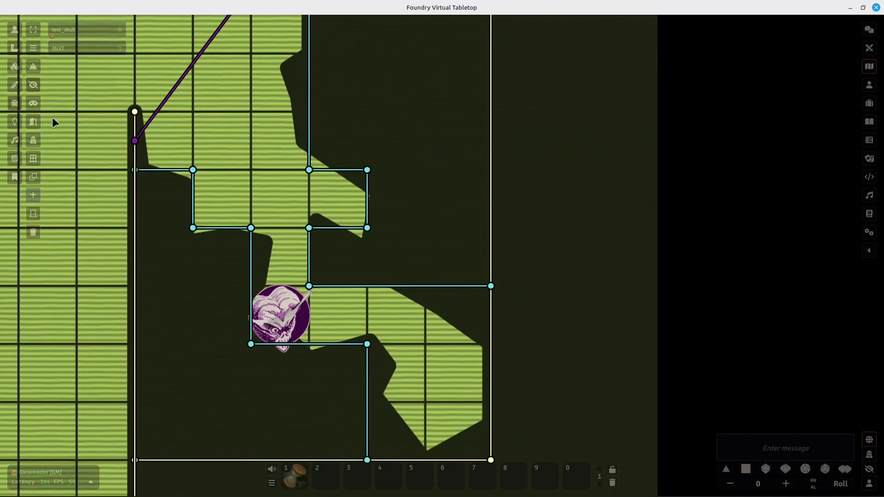
pyautogui.click(12, 33)
pyautogui.moveTo(281, 318); pyautogui.dragTo(282, 258)
pyautogui.moveTo(283, 291); pyautogui.dragTo(281, 228)
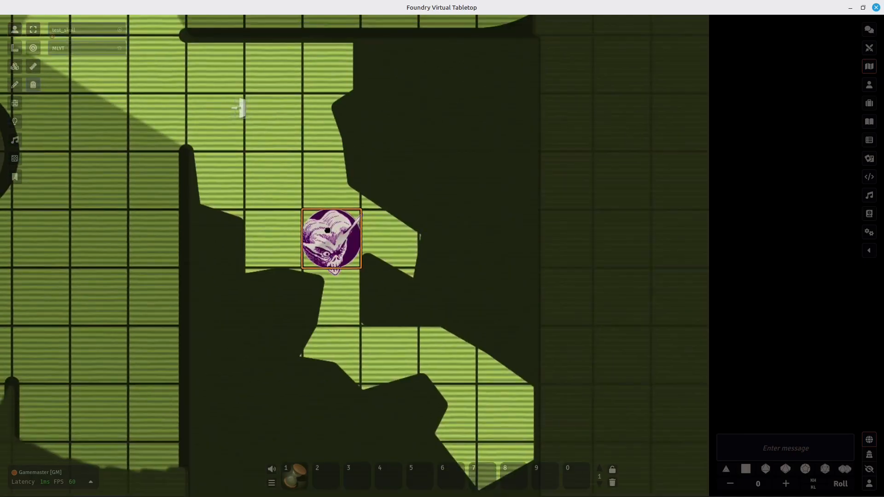
# - Move the token northwest to the cave square just inside the southern end of the west entrance
pyautogui.moveTo(331, 237); pyautogui.dragTo(214, 122)
pyautogui.scroll(-3, 308, 296)
pyautogui.moveTo(367, 244); pyautogui.dragTo(297, 190)
pyautogui.scroll(-5, 351, 287)
pyautogui.moveTo(249, 150); pyautogui.dragTo(264, 211)
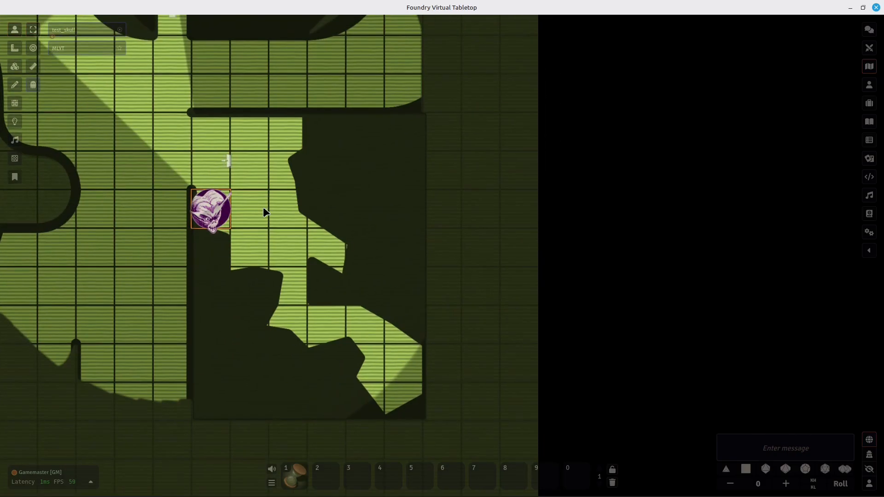
# - Move the token one square east within the upper cave to test its vision down the passage
pyautogui.moveTo(261, 166); pyautogui.dragTo(234, 212)
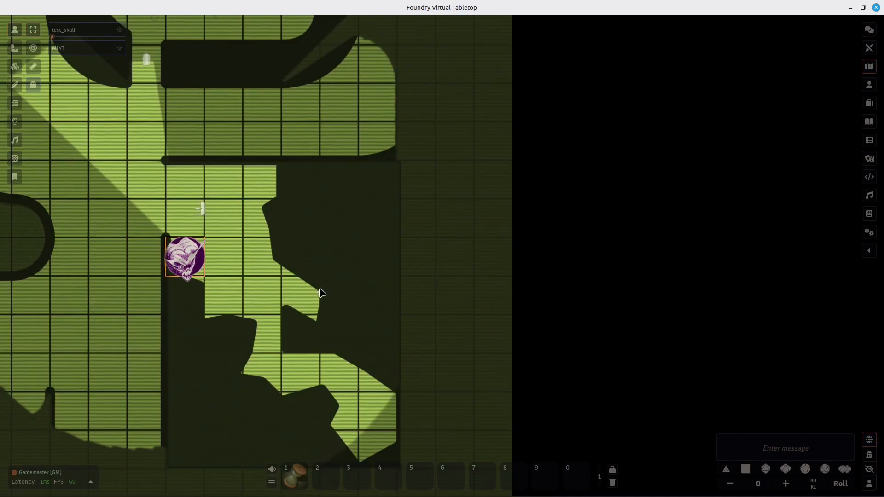
pyautogui.moveTo(285, 308); pyautogui.dragTo(320, 214)
pyautogui.scroll(1, 327, 330)
pyautogui.moveTo(202, 188); pyautogui.dragTo(227, 200)
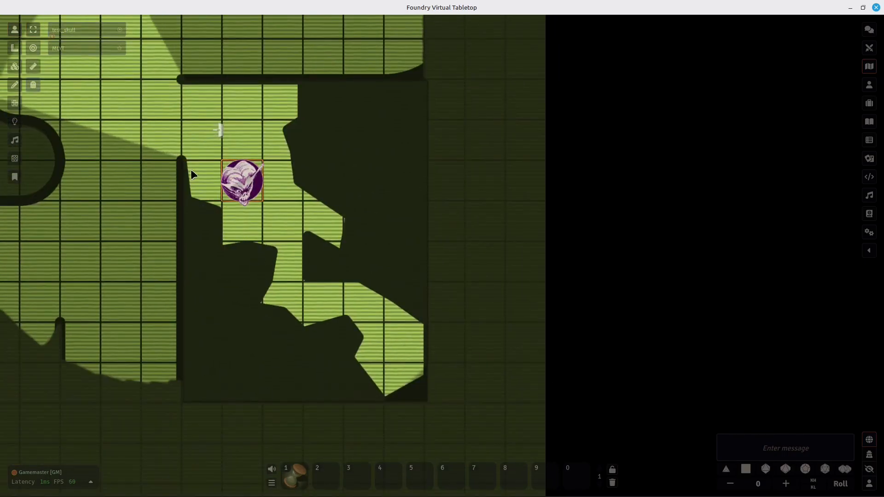
pyautogui.scroll(2, 191, 175)
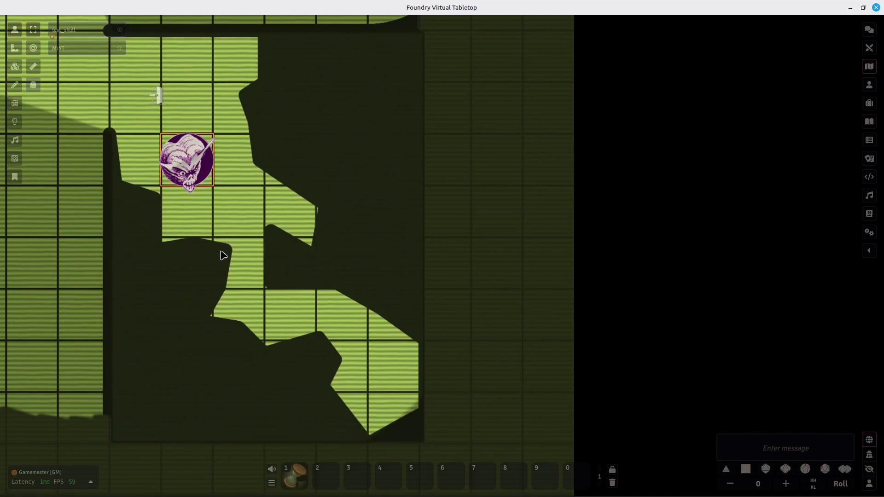
pyautogui.scroll(6, 208, 294)
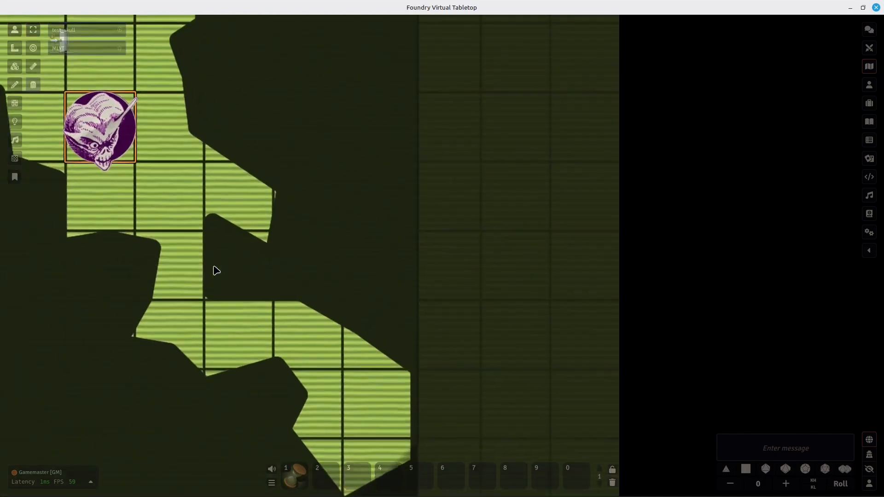
# - Display the walls and try drawing three short wall segments following the cave's outline around the narrow passage
pyautogui.moveTo(216, 268); pyautogui.dragTo(311, 263)
pyautogui.click(15, 104)
pyautogui.scroll(5, 222, 183)
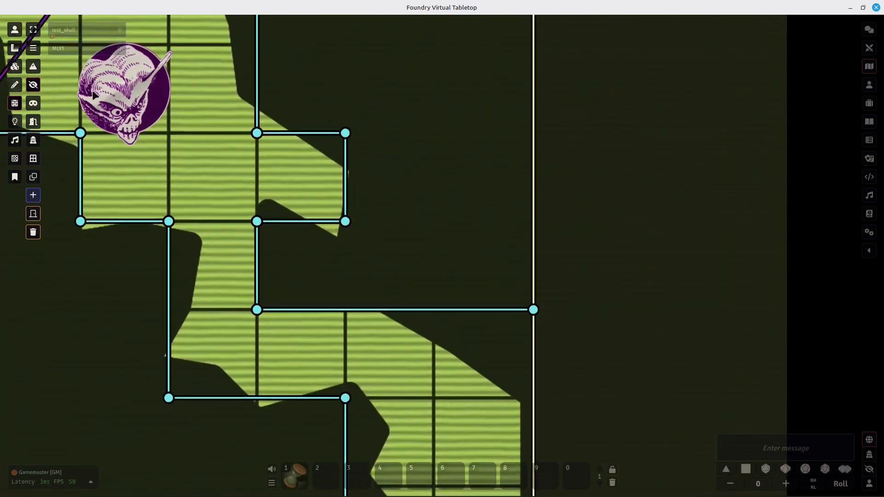
pyautogui.moveTo(136, 233)
pyautogui.mouseDown()
pyautogui.moveTo(197, 244)
pyautogui.moveTo(191, 310)
pyautogui.moveTo(180, 299)
pyautogui.mouseUp()
pyautogui.moveTo(191, 243)
pyautogui.mouseDown()
pyautogui.moveTo(202, 243)
pyautogui.moveTo(246, 321)
pyautogui.mouseUp()
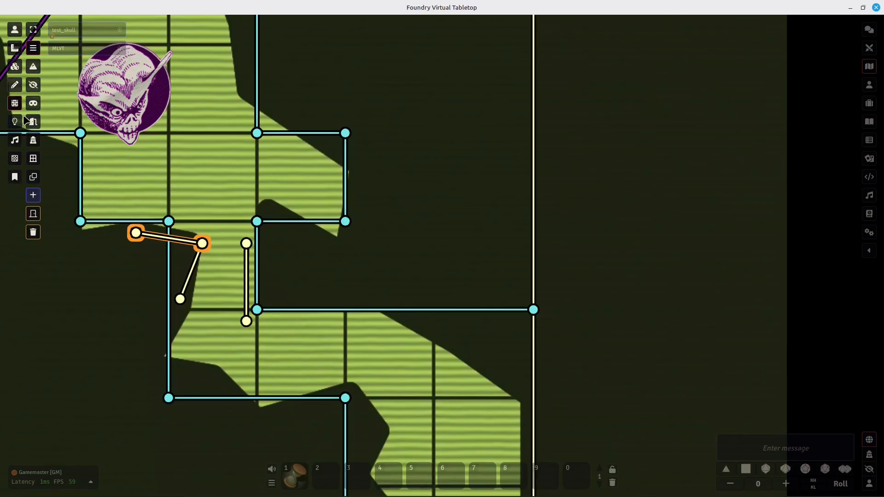
# - Delete the three trial wall segments around the cave's narrow passage
pyautogui.press('Delete')
pyautogui.click(193, 269)
pyautogui.press('Delete')
pyautogui.click(245, 289)
pyautogui.press('Delete')
# - Examine the stepped cyan walls against the cave outline from the entrance to the southeast chamber
pyautogui.moveTo(214, 259); pyautogui.dragTo(263, 243)
pyautogui.scroll(-3, 268, 280)
pyautogui.scroll(-4, 299, 212)
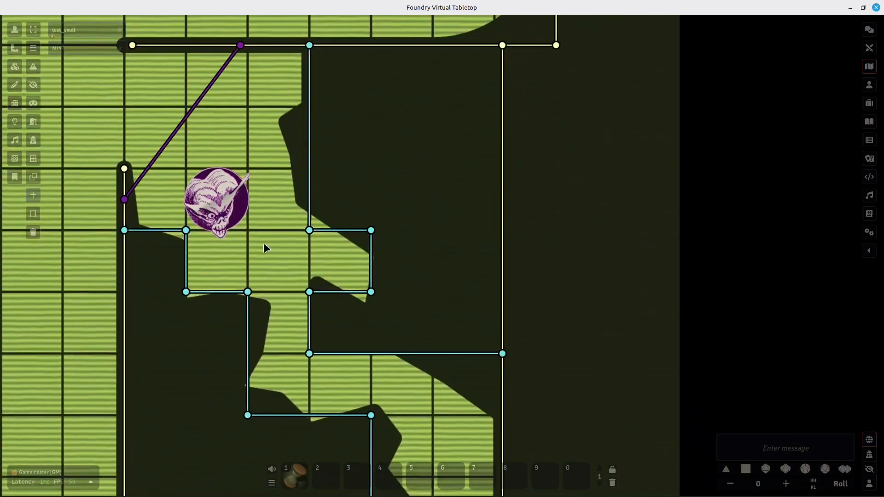
pyautogui.moveTo(416, 411); pyautogui.dragTo(407, 277)
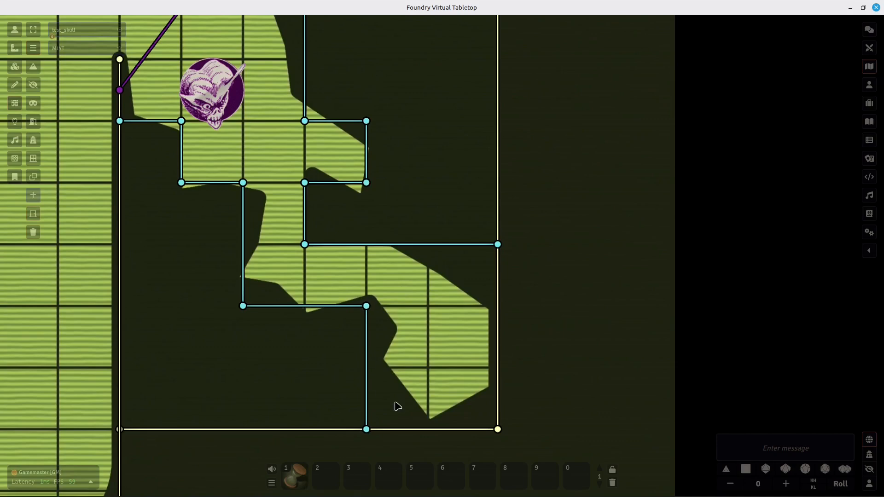
pyautogui.moveTo(310, 180); pyautogui.dragTo(339, 223)
pyautogui.moveTo(367, 350); pyautogui.dragTo(299, 339)
pyautogui.moveTo(333, 304); pyautogui.dragTo(346, 328)
pyautogui.moveTo(391, 349); pyautogui.dragTo(424, 335)
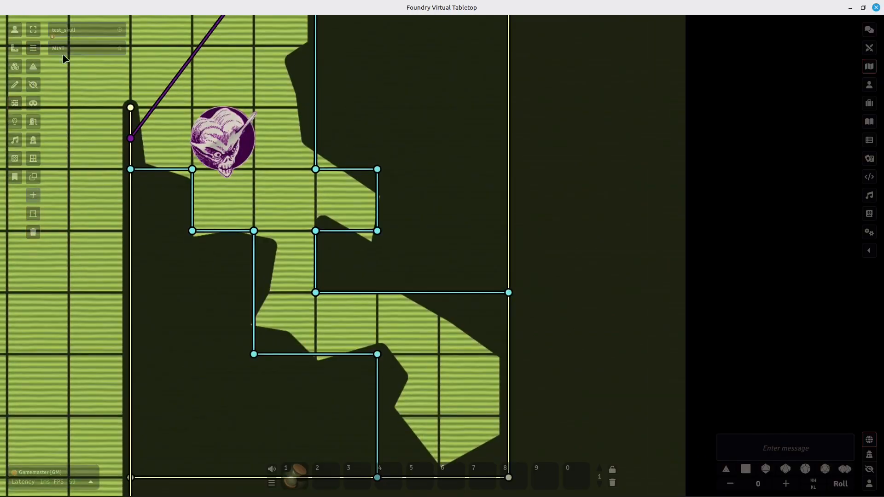
# - Return to token controls and move the token out of the cave to the east end of the corridor below the large curved wall
pyautogui.click(15, 30)
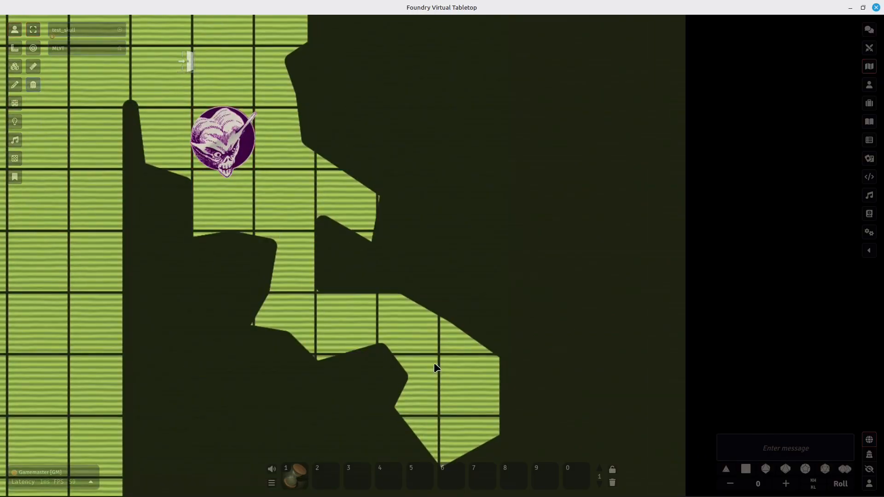
pyautogui.moveTo(455, 319); pyautogui.dragTo(458, 368)
pyautogui.moveTo(405, 271); pyautogui.dragTo(643, 407)
pyautogui.moveTo(480, 306); pyautogui.dragTo(299, 122)
pyautogui.scroll(-5, 369, 248)
pyautogui.moveTo(356, 233); pyautogui.dragTo(535, 456)
pyautogui.moveTo(484, 339); pyautogui.dragTo(293, 287)
pyautogui.moveTo(323, 278); pyautogui.dragTo(344, 282)
pyautogui.moveTo(504, 252); pyautogui.dragTo(738, 250)
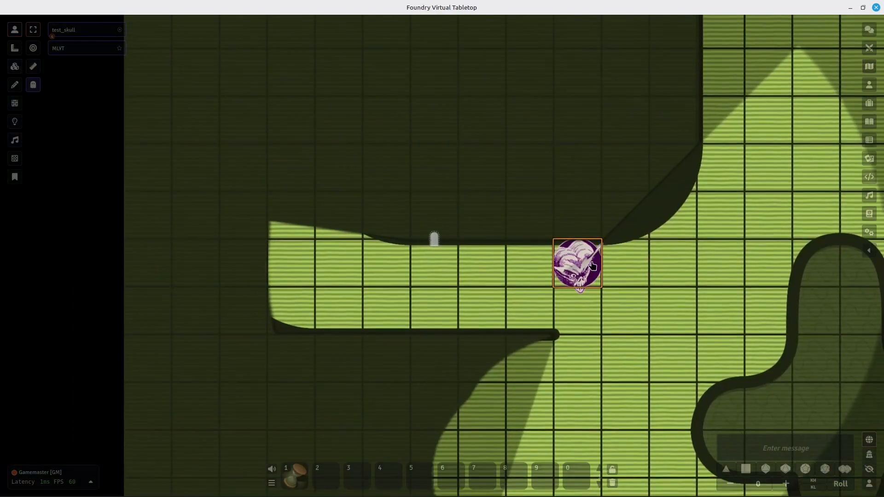
# - Move the token west along the corridor to the second square south of the door in the curved structure
pyautogui.moveTo(590, 261); pyautogui.dragTo(449, 268)
pyautogui.moveTo(589, 244); pyautogui.dragTo(540, 313)
pyautogui.moveTo(396, 318); pyautogui.dragTo(397, 368)
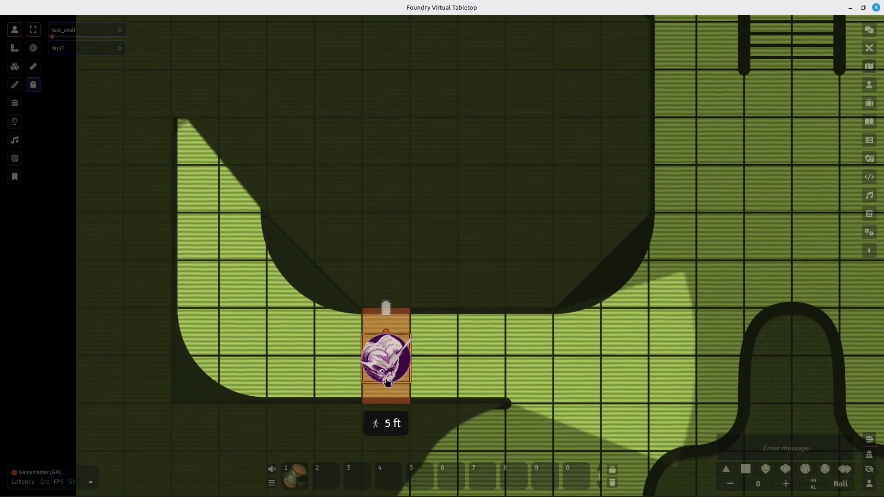
pyautogui.moveTo(534, 305); pyautogui.dragTo(499, 277)
pyautogui.scroll(4, 317, 310)
pyautogui.moveTo(320, 311); pyautogui.dragTo(227, 271)
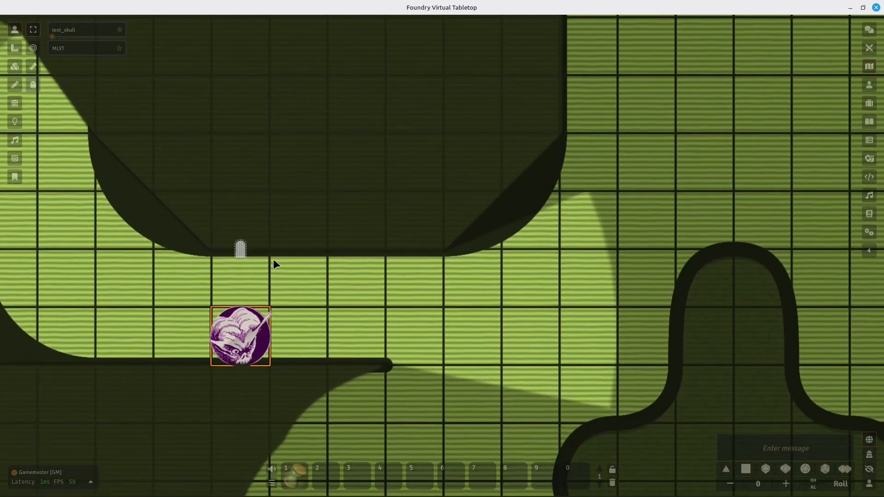
# - Move the token diagonally northeast to the square against the wall, one column east of the door
pyautogui.moveTo(235, 351); pyautogui.dragTo(388, 295)
pyautogui.moveTo(339, 257); pyautogui.dragTo(333, 298)
pyautogui.scroll(4, 276, 301)
pyautogui.click(207, 325)
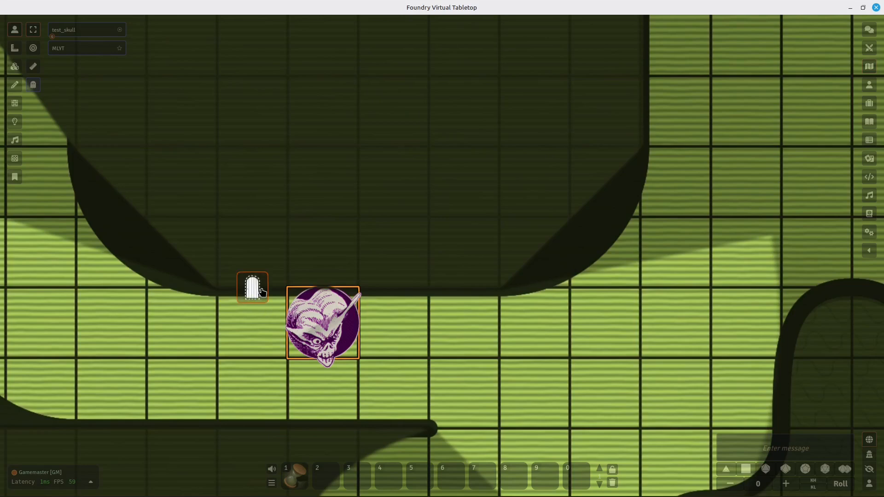
# - Examine the token's line of sight along the structure's curved corner walls on both sides of the corridor
pyautogui.moveTo(246, 337); pyautogui.dragTo(268, 350)
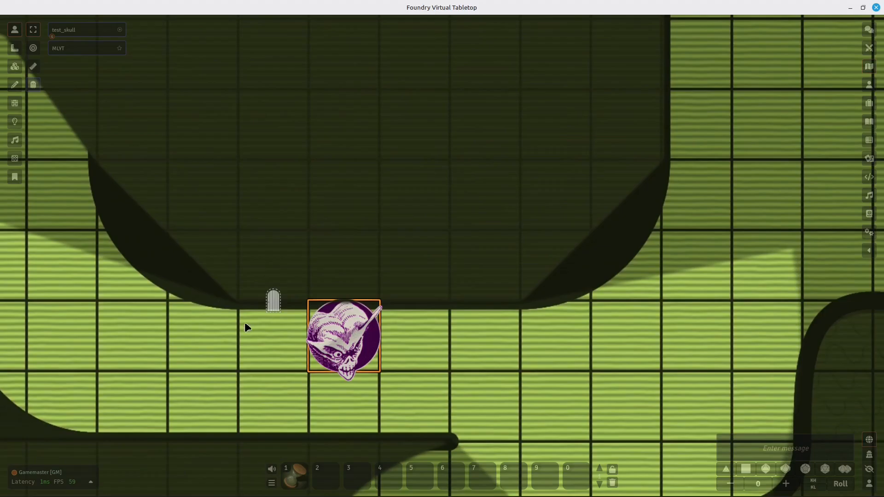
pyautogui.moveTo(185, 237); pyautogui.dragTo(322, 312)
pyautogui.moveTo(222, 219); pyautogui.dragTo(335, 349)
pyautogui.moveTo(233, 198); pyautogui.dragTo(308, 363)
pyautogui.rightClick(347, 370)
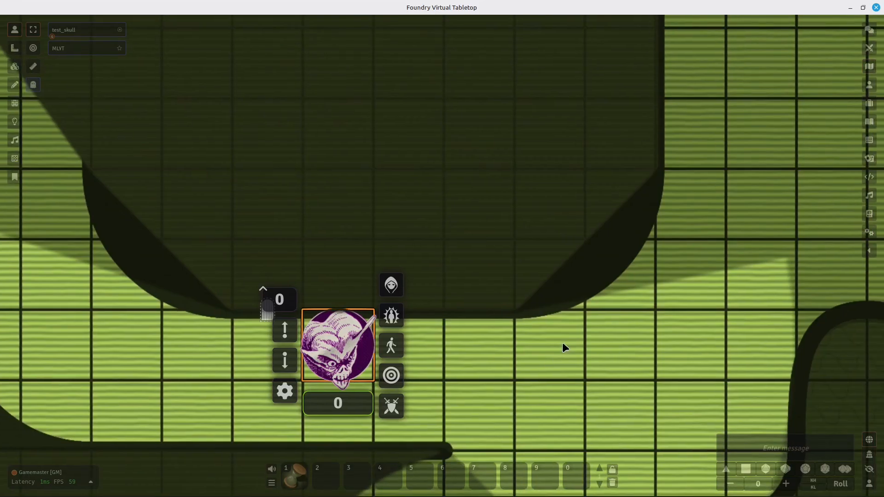
pyautogui.click(565, 354)
# - Move the token out of the corridor and into the rounded dead-end alcove in the map's southwest to test its vision
pyautogui.moveTo(567, 366); pyautogui.dragTo(607, 230)
pyautogui.scroll(-3, 629, 383)
pyautogui.moveTo(534, 252); pyautogui.dragTo(402, 203)
pyautogui.moveTo(261, 126); pyautogui.dragTo(430, 241)
pyautogui.moveTo(414, 369); pyautogui.dragTo(430, 170)
pyautogui.moveTo(435, 104); pyautogui.dragTo(435, 389)
pyautogui.moveTo(475, 326); pyautogui.dragTo(408, 159)
pyautogui.moveTo(352, 213); pyautogui.dragTo(203, 230)
pyautogui.moveTo(332, 223); pyautogui.dragTo(363, 221)
pyautogui.moveTo(347, 177); pyautogui.dragTo(376, 238)
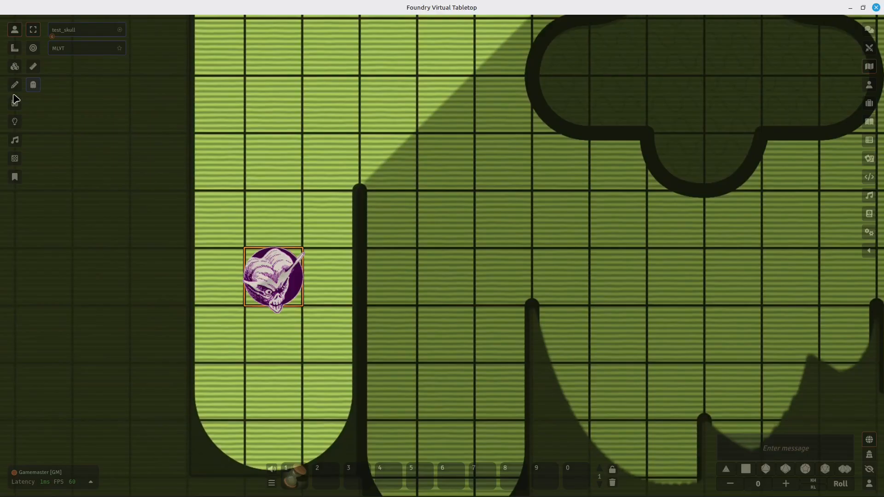
pyautogui.moveTo(270, 275)
pyautogui.mouseDown()
pyautogui.moveTo(328, 278)
pyautogui.moveTo(270, 277)
pyautogui.mouseUp()
pyautogui.moveTo(317, 258); pyautogui.dragTo(318, 291)
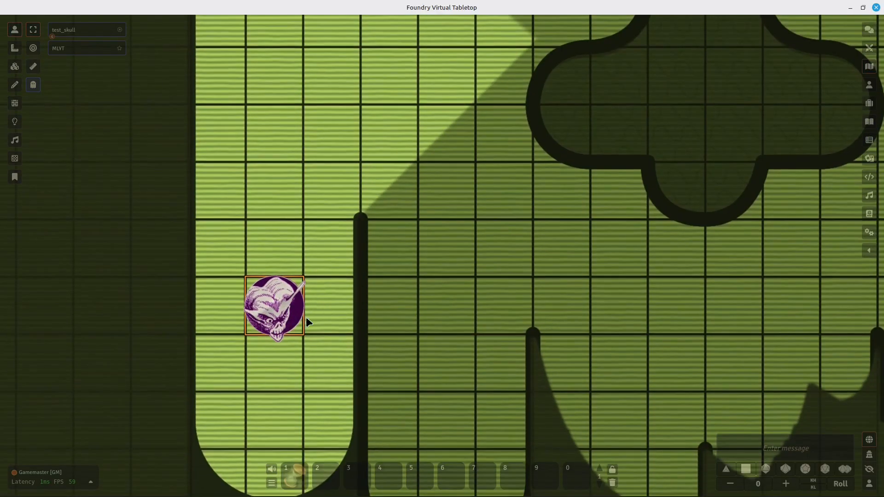
pyautogui.moveTo(345, 195)
pyautogui.mouseDown()
pyautogui.moveTo(323, 296)
pyautogui.moveTo(344, 130)
pyautogui.moveTo(350, 199)
pyautogui.mouseUp()
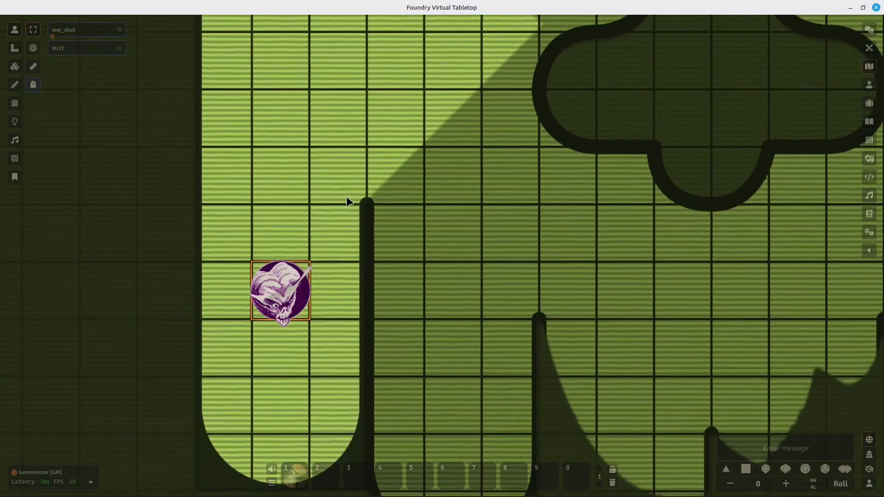
# - Move the token back to the corridor below the curved wall, two columns east of the door, and deselect it
pyautogui.moveTo(302, 144); pyautogui.dragTo(379, 83)
pyautogui.moveTo(391, 143); pyautogui.dragTo(421, 265)
pyautogui.rightClick(403, 216)
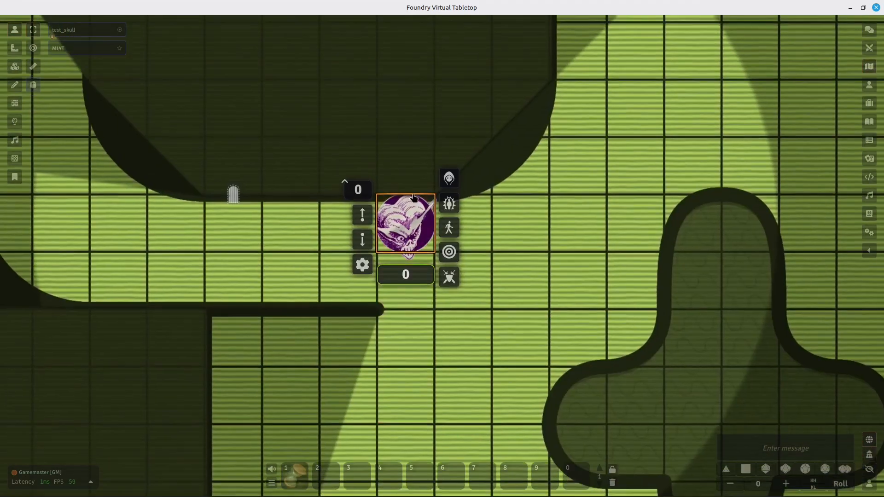
pyautogui.moveTo(410, 225); pyautogui.dragTo(415, 291)
pyautogui.scroll(4, 288, 221)
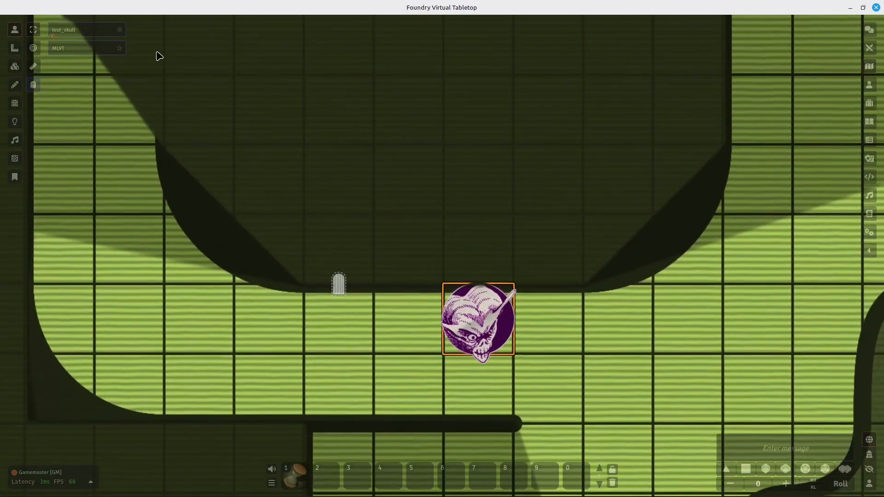
pyautogui.moveTo(261, 221); pyautogui.dragTo(403, 382)
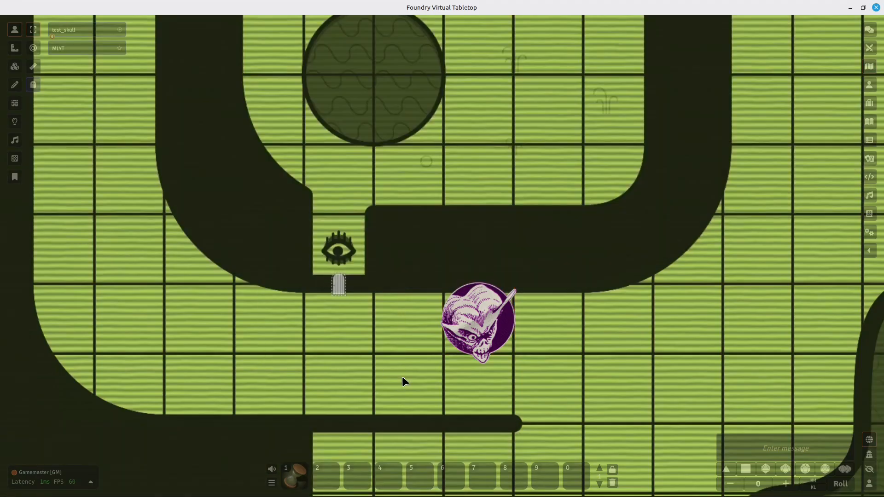
pyautogui.moveTo(379, 263); pyautogui.dragTo(370, 213)
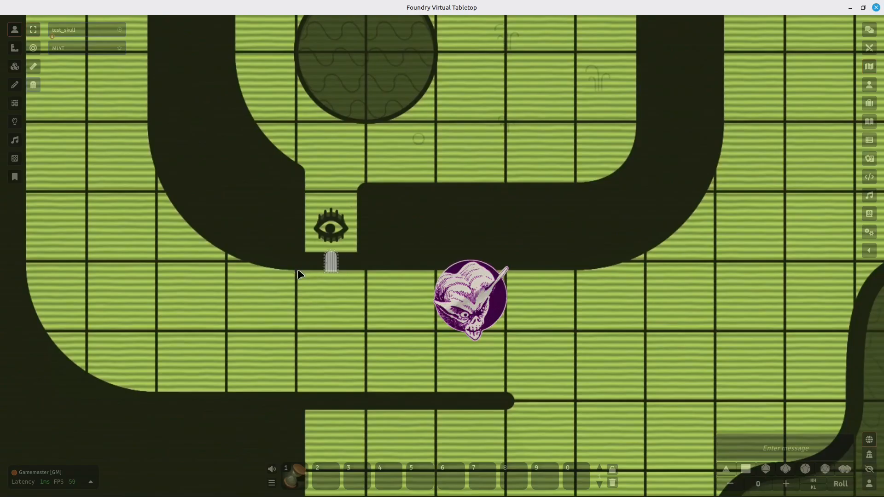
pyautogui.moveTo(257, 138); pyautogui.dragTo(390, 346)
pyautogui.moveTo(383, 296); pyautogui.dragTo(339, 312)
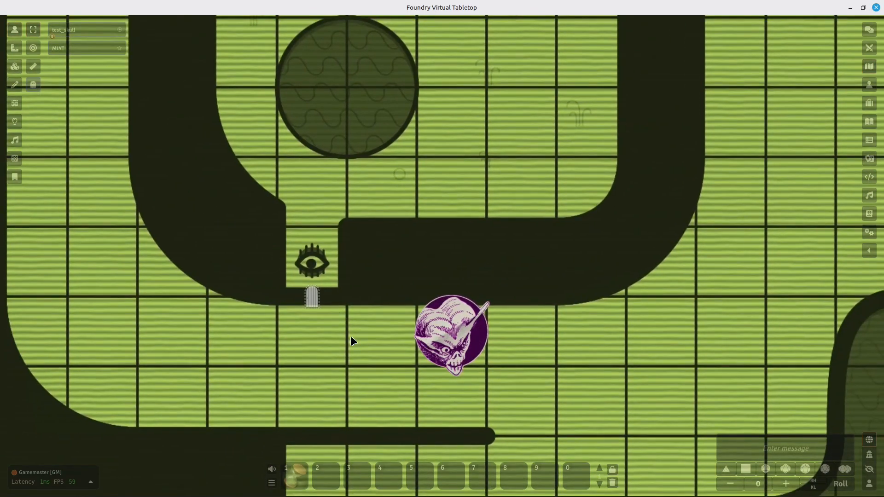
pyautogui.moveTo(351, 344); pyautogui.dragTo(398, 328)
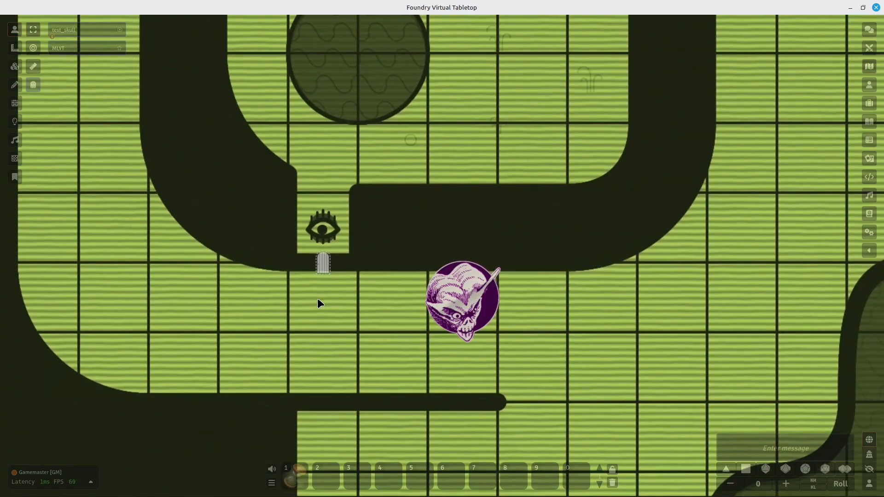
pyautogui.moveTo(316, 298); pyautogui.dragTo(315, 303)
# - Draw two closely spaced vertical walls, each one grid square tall, in the open floor between the two ring-shaped structures
pyautogui.scroll(-7, 334, 275)
pyautogui.moveTo(403, 139); pyautogui.dragTo(258, 249)
pyautogui.scroll(6, 448, 263)
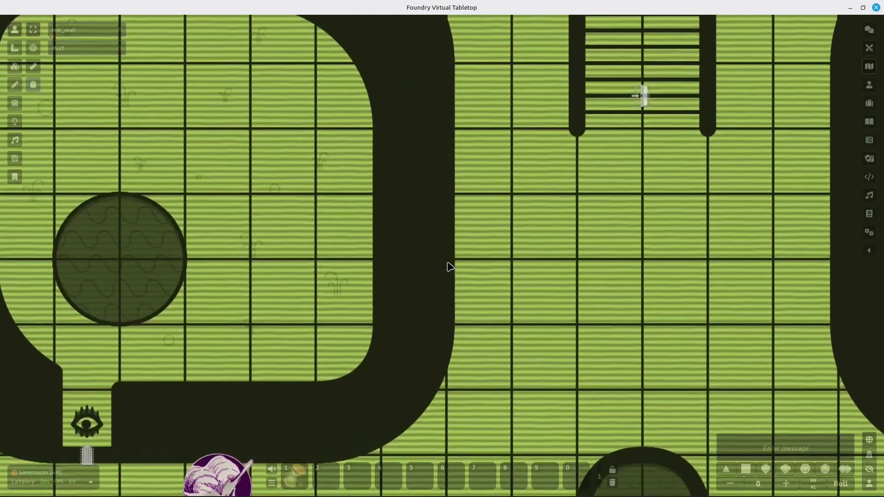
pyautogui.moveTo(448, 263); pyautogui.dragTo(325, 211)
pyautogui.scroll(6, 324, 192)
pyautogui.click(14, 103)
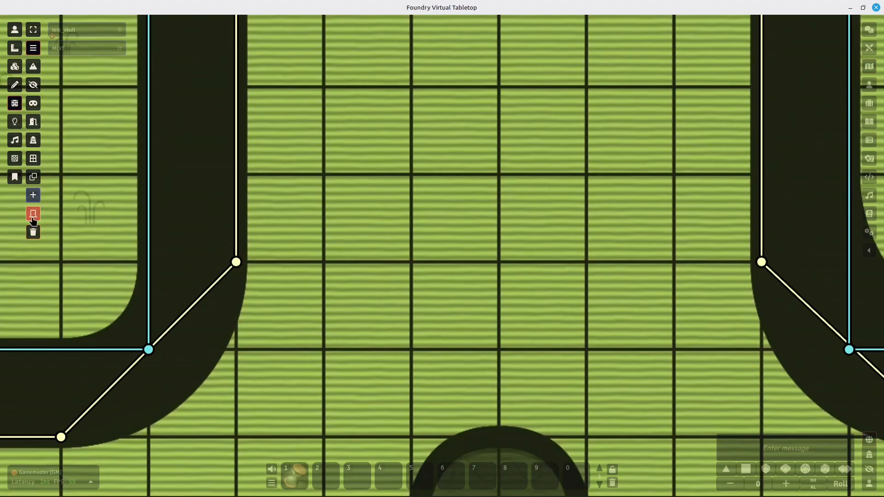
pyautogui.scroll(3, 342, 189)
pyautogui.moveTo(275, 141); pyautogui.dragTo(272, 269)
pyautogui.moveTo(292, 141)
pyautogui.mouseDown()
pyautogui.moveTo(292, 294)
pyautogui.moveTo(292, 266)
pyautogui.mouseUp()
pyautogui.click(290, 143)
pyautogui.moveTo(288, 145); pyautogui.dragTo(318, 121)
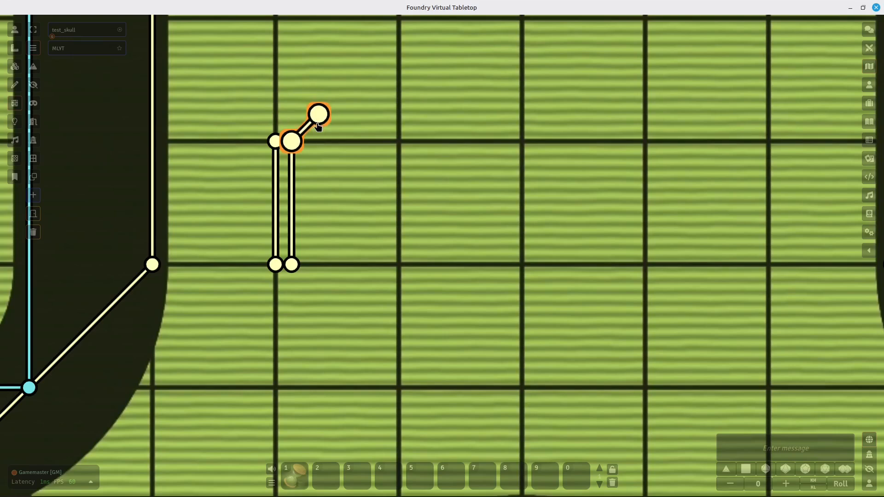
pyautogui.scroll(2, 341, 139)
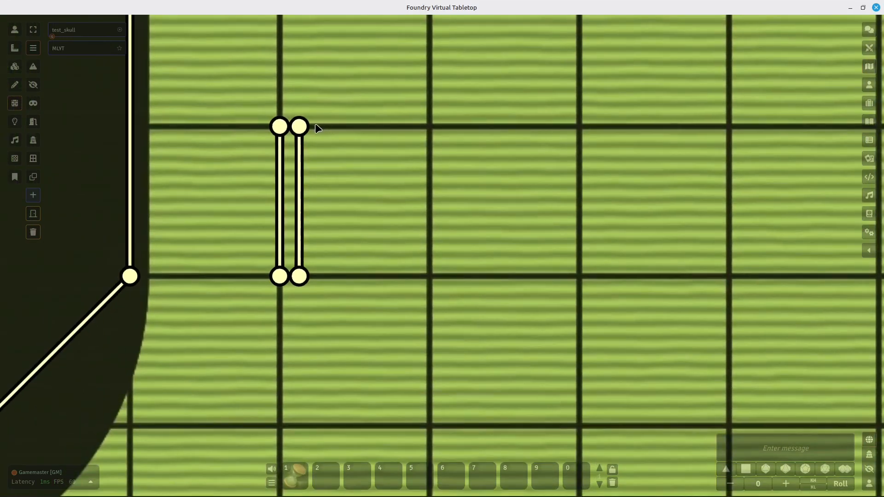
# - Add seven more parallel vertical walls at the same spacing to fill the grid square with nine walls
pyautogui.moveTo(317, 222); pyautogui.dragTo(317, 278)
pyautogui.moveTo(335, 123); pyautogui.dragTo(335, 274)
pyautogui.moveTo(354, 125); pyautogui.dragTo(354, 277)
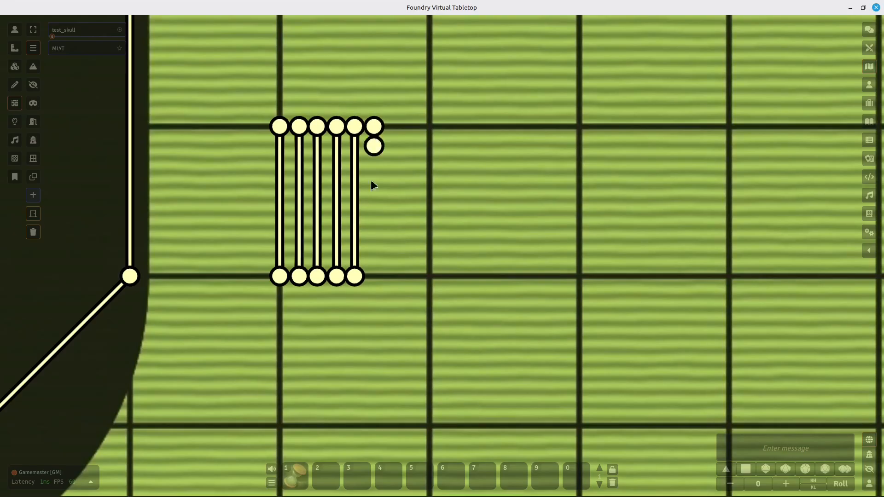
pyautogui.moveTo(372, 183); pyautogui.dragTo(372, 298)
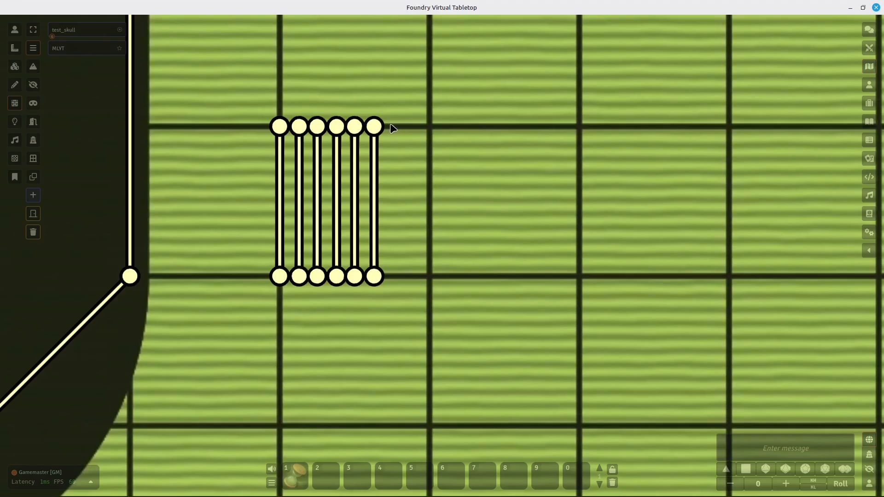
pyautogui.moveTo(391, 124); pyautogui.dragTo(393, 276)
pyautogui.moveTo(409, 137); pyautogui.dragTo(409, 273)
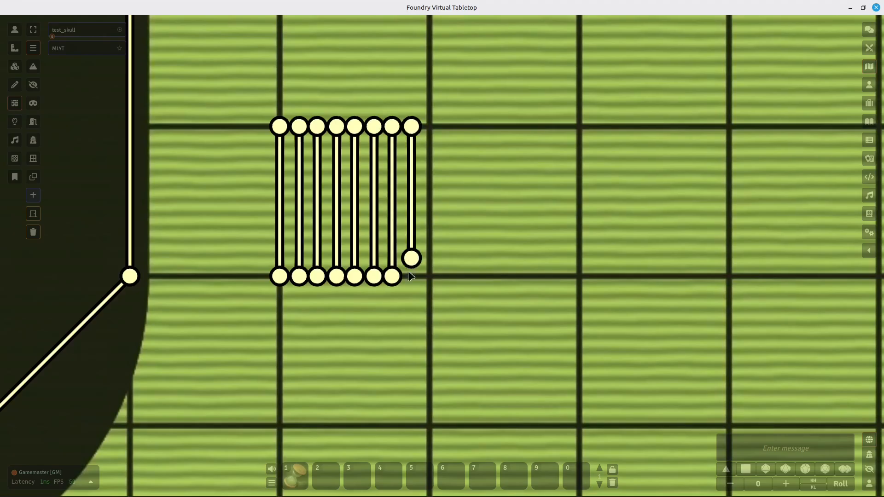
pyautogui.moveTo(432, 130); pyautogui.dragTo(431, 276)
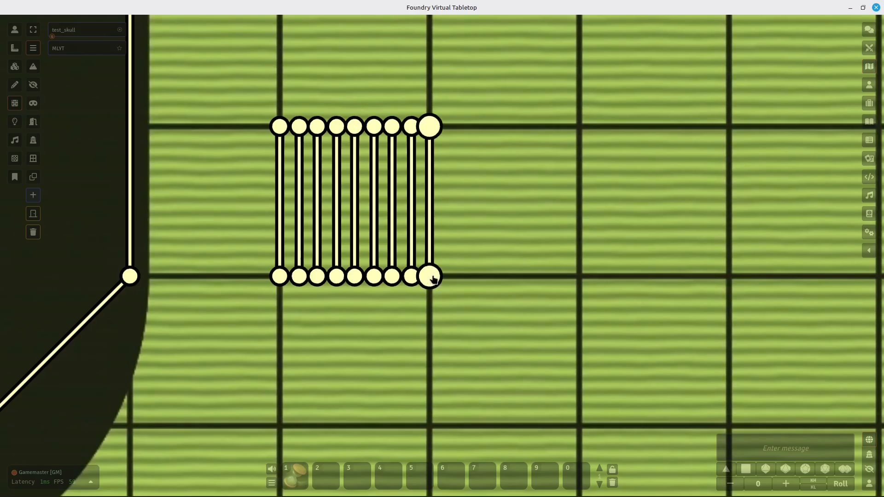
# - Draw a horizontal wall one square long just above the nine parallel walls and delete it
pyautogui.moveTo(567, 109); pyautogui.dragTo(588, 115)
pyautogui.scroll(1, 563, 144)
pyautogui.moveTo(562, 145); pyautogui.dragTo(575, 121)
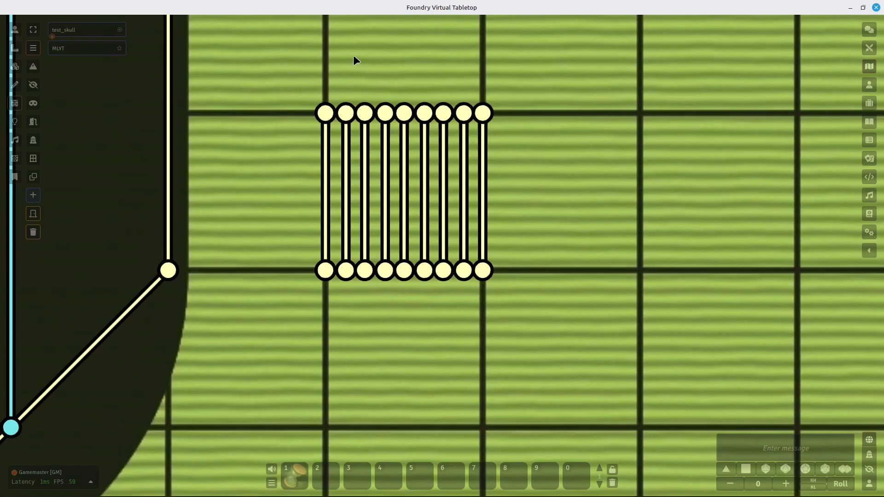
pyautogui.moveTo(354, 56); pyautogui.dragTo(348, 91)
pyautogui.moveTo(321, 131)
pyautogui.mouseDown()
pyautogui.moveTo(497, 128)
pyautogui.moveTo(477, 129)
pyautogui.mouseUp()
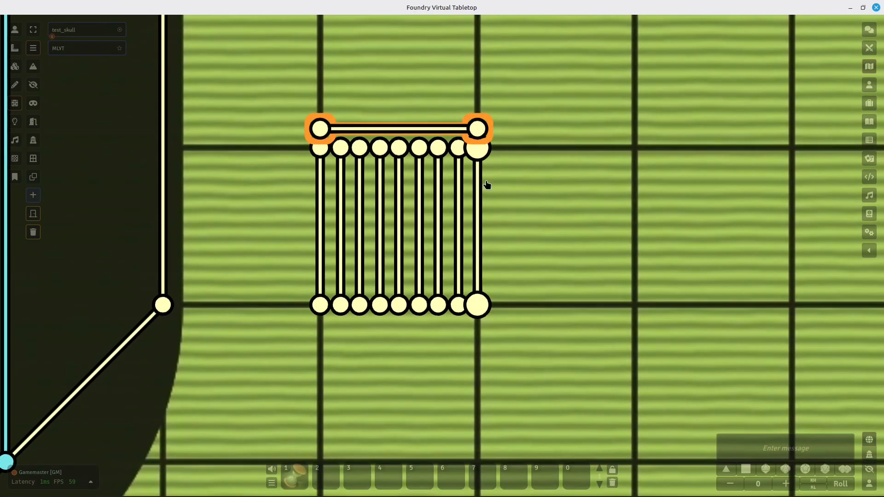
pyautogui.press('Delete')
pyautogui.scroll(1, 570, 188)
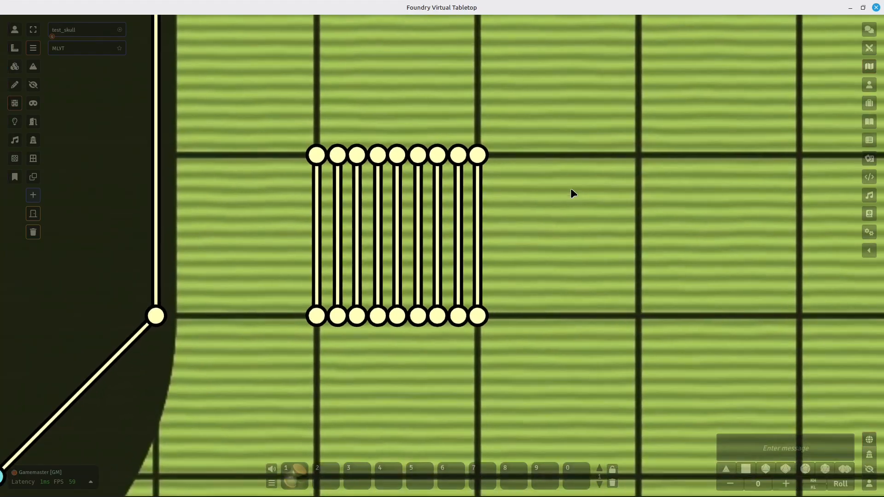
# - Compare the dense group of nine walls with the walls across the rest of the map
pyautogui.scroll(-15, 562, 226)
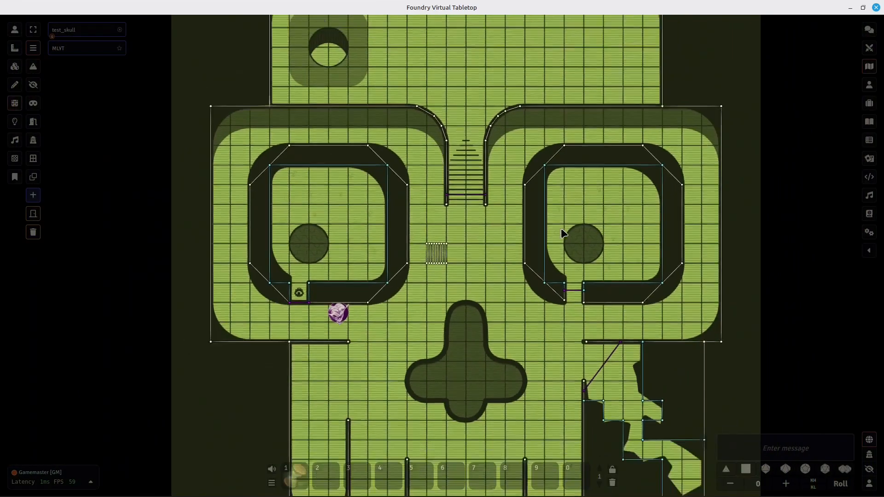
pyautogui.scroll(-3, 563, 233)
pyautogui.moveTo(473, 177); pyautogui.dragTo(413, 149)
pyautogui.scroll(5, 384, 175)
pyautogui.moveTo(385, 175); pyautogui.dragTo(402, 164)
pyautogui.scroll(4, 396, 231)
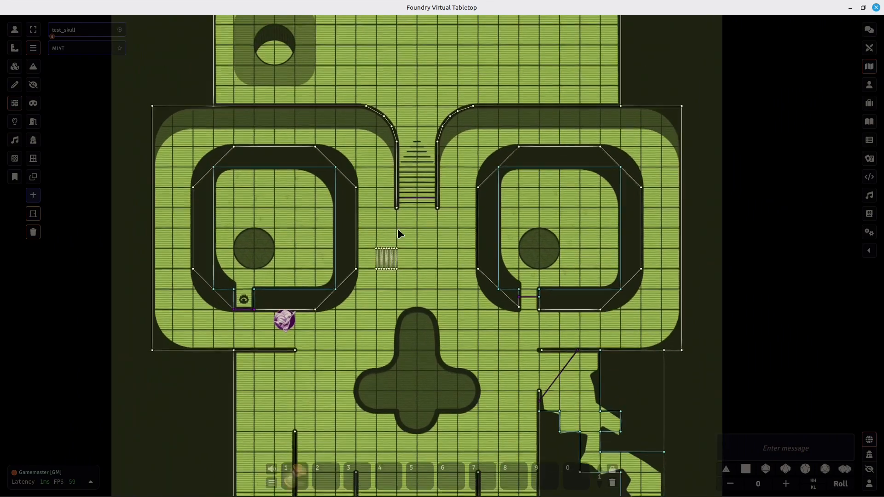
pyautogui.scroll(15, 443, 295)
pyautogui.moveTo(411, 253); pyautogui.dragTo(436, 298)
pyautogui.scroll(-15, 438, 303)
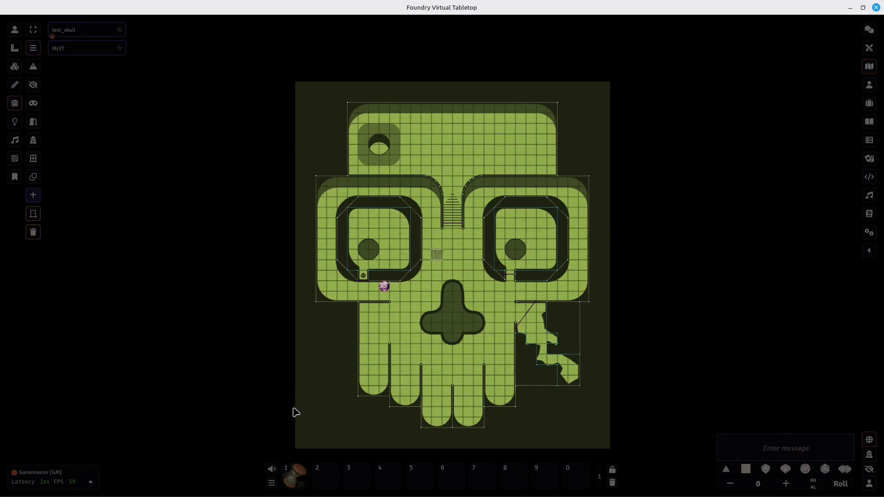
pyautogui.scroll(5, 417, 300)
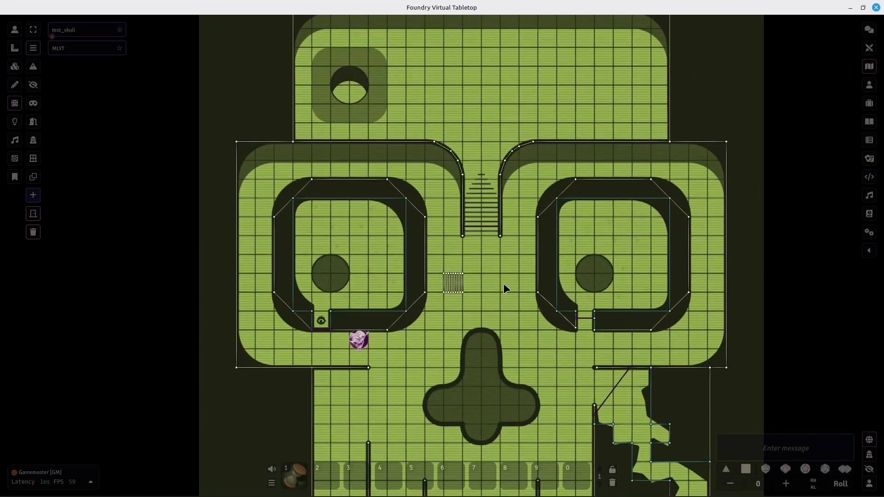
pyautogui.scroll(4, 486, 254)
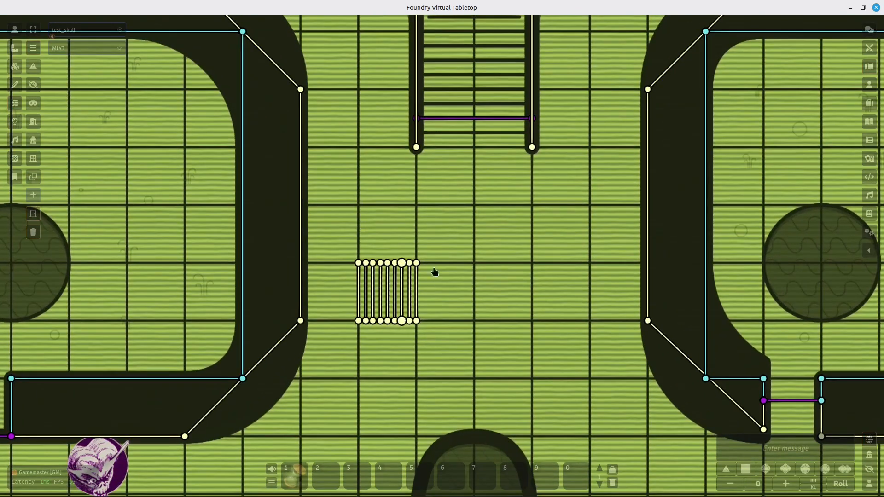
pyautogui.scroll(5, 445, 264)
pyautogui.moveTo(437, 258); pyautogui.dragTo(488, 276)
pyautogui.scroll(5, 424, 267)
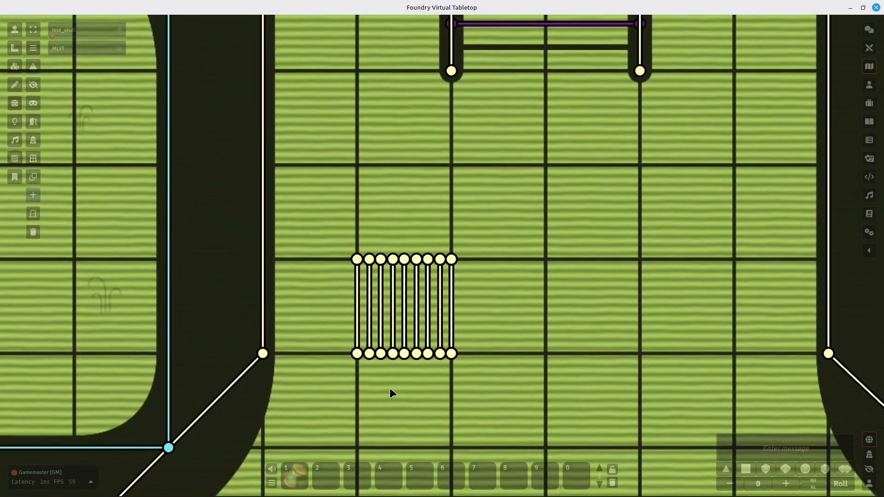
pyautogui.moveTo(510, 272); pyautogui.dragTo(507, 247)
pyautogui.scroll(5, 389, 261)
# - Draw a diagonal wall across the group of nine parallel walls and undo it
pyautogui.moveTo(293, 217); pyautogui.dragTo(512, 423)
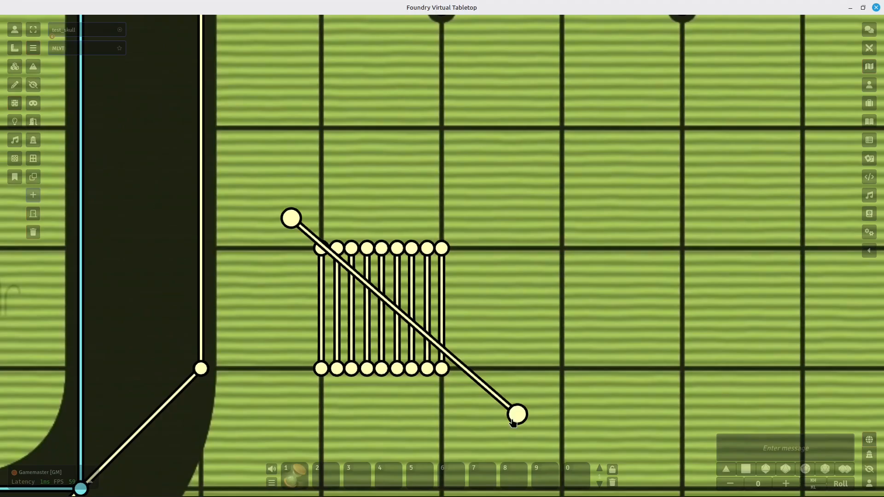
pyautogui.hotkey('ctrl', 'z')
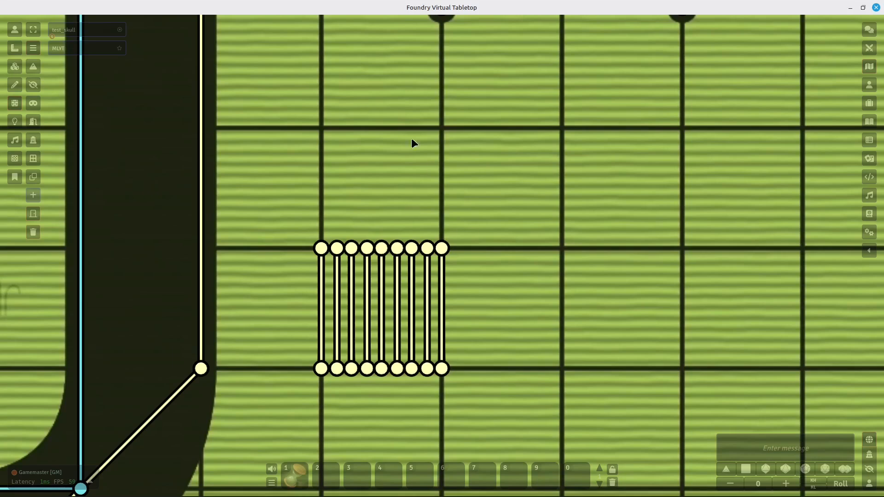
pyautogui.moveTo(502, 279); pyautogui.dragTo(515, 232)
pyautogui.scroll(3, 506, 285)
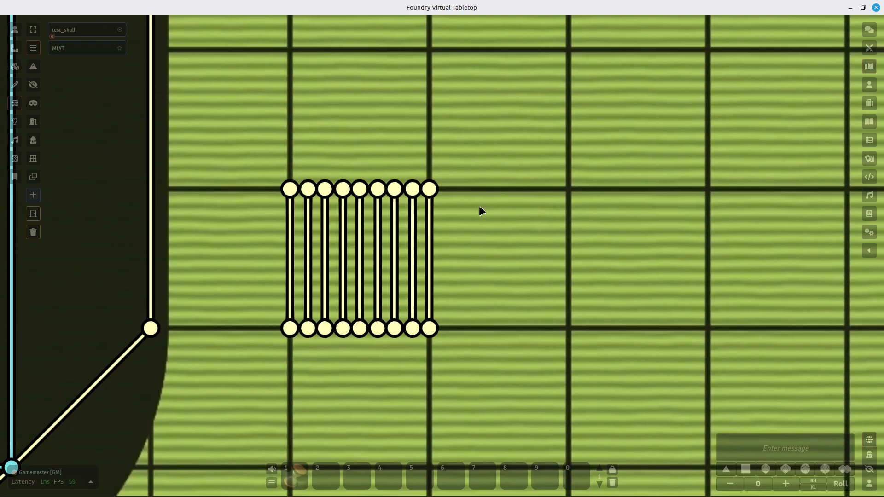
pyautogui.moveTo(480, 206); pyautogui.dragTo(478, 200)
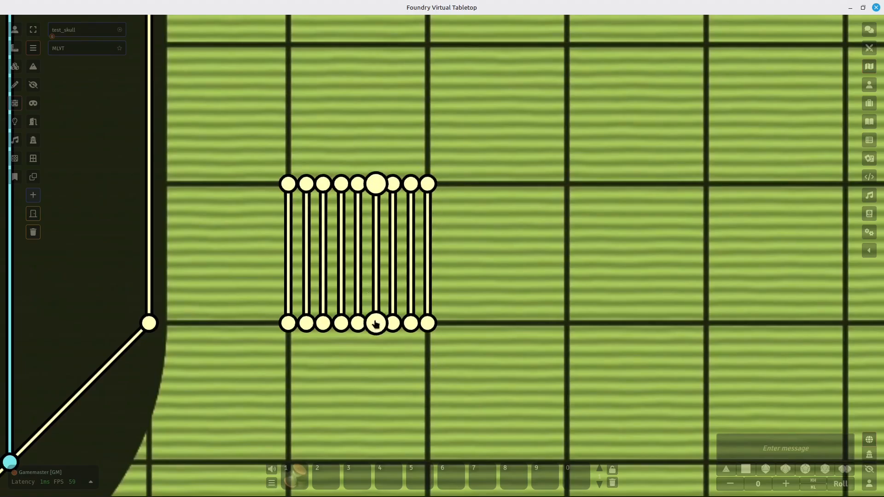
# - Select the nine parallel walls one at a time, ending with the easternmost one
pyautogui.click(359, 271)
pyautogui.click(290, 260)
pyautogui.click(307, 267)
pyautogui.click(324, 271)
pyautogui.click(341, 274)
pyautogui.click(359, 275)
pyautogui.click(376, 277)
pyautogui.click(394, 277)
pyautogui.click(411, 276)
pyautogui.click(428, 276)
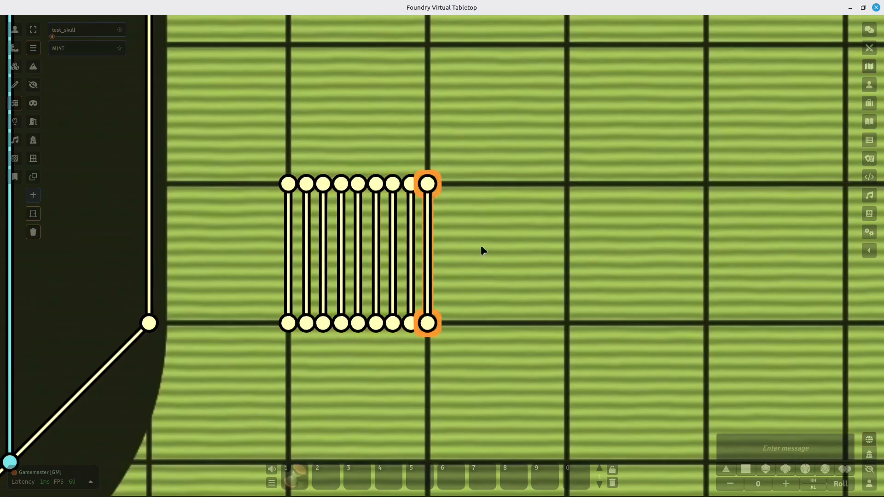
# - Select all nine parallel walls together and delete them
pyautogui.moveTo(521, 266); pyautogui.dragTo(525, 216)
pyautogui.moveTo(300, 282); pyautogui.dragTo(329, 272)
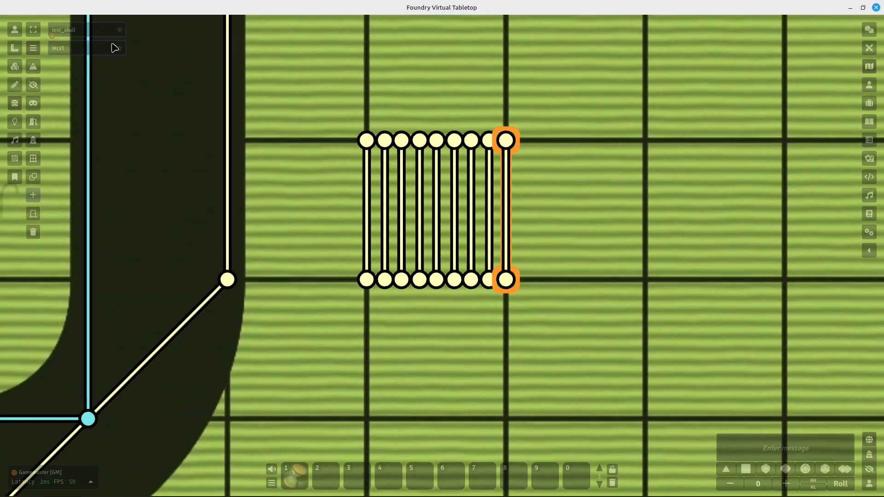
pyautogui.moveTo(286, 92); pyautogui.dragTo(582, 395)
pyautogui.press('Delete')
pyautogui.press('super')
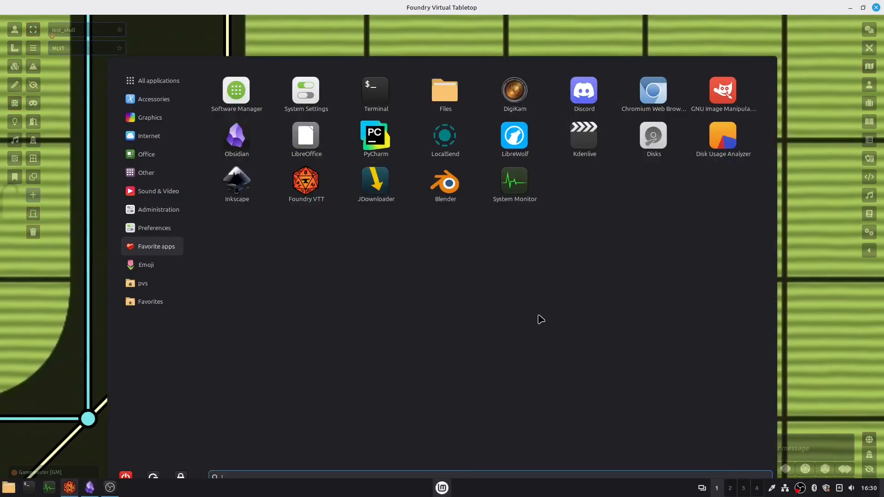
pyautogui.press('super')
# - Switch to the token controls, select the token in the corridor and open its HUD to view its line of sight
pyautogui.scroll(-3, 552, 258)
pyautogui.scroll(-5, 522, 192)
pyautogui.moveTo(522, 192); pyautogui.dragTo(562, 191)
pyautogui.click(15, 30)
pyautogui.moveTo(250, 236); pyautogui.dragTo(343, 146)
pyautogui.moveTo(249, 197); pyautogui.dragTo(373, 228)
pyautogui.scroll(2, 289, 228)
pyautogui.moveTo(352, 180); pyautogui.dragTo(367, 233)
pyautogui.moveTo(367, 199); pyautogui.dragTo(385, 221)
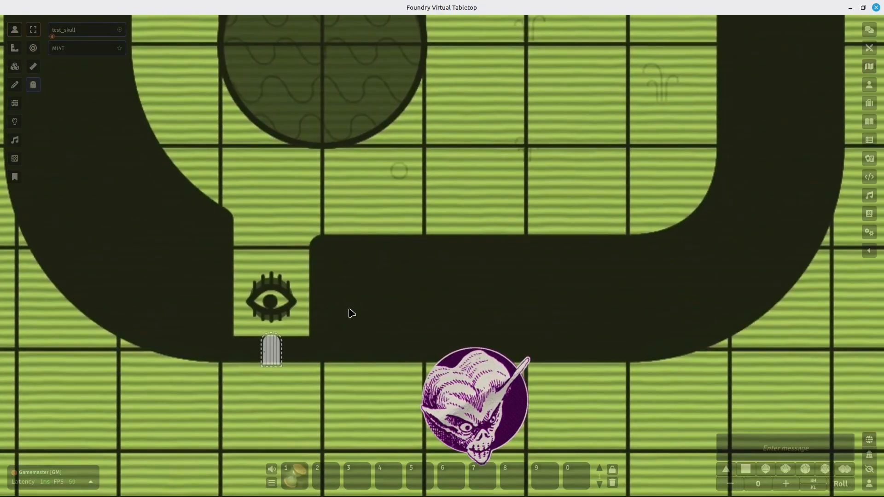
pyautogui.scroll(-6, 361, 315)
pyautogui.rightClick(459, 355)
pyautogui.moveTo(458, 356); pyautogui.dragTo(405, 172)
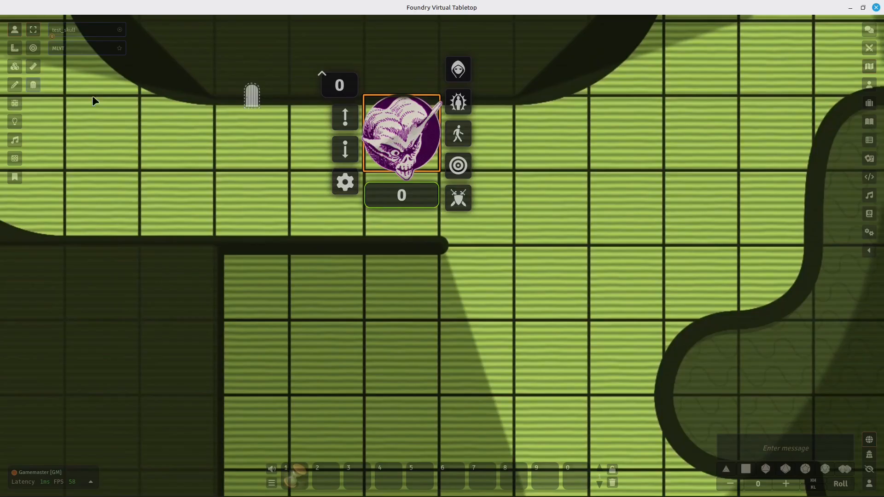
# - Display the scene's walls again and examine their layout around both ring-shaped structures, the central stairs and the southeast cave
pyautogui.click(15, 103)
pyautogui.scroll(-2, 226, 153)
pyautogui.moveTo(245, 160); pyautogui.dragTo(282, 303)
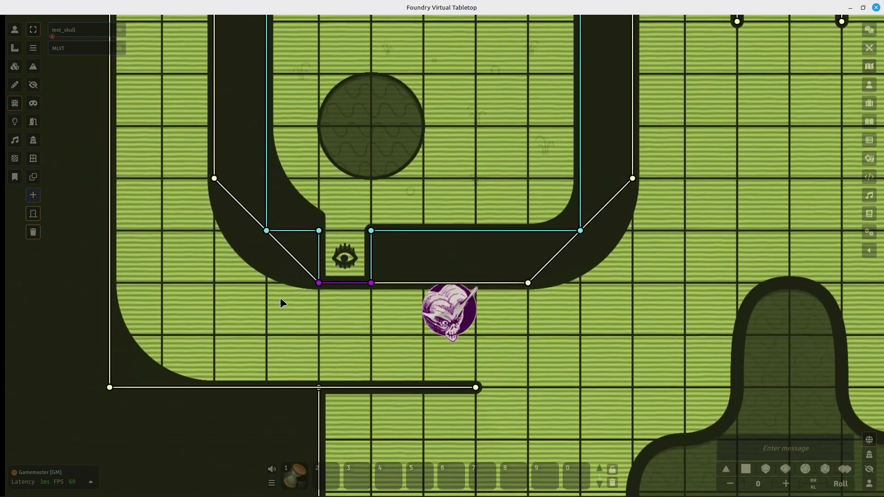
pyautogui.scroll(-7, 408, 181)
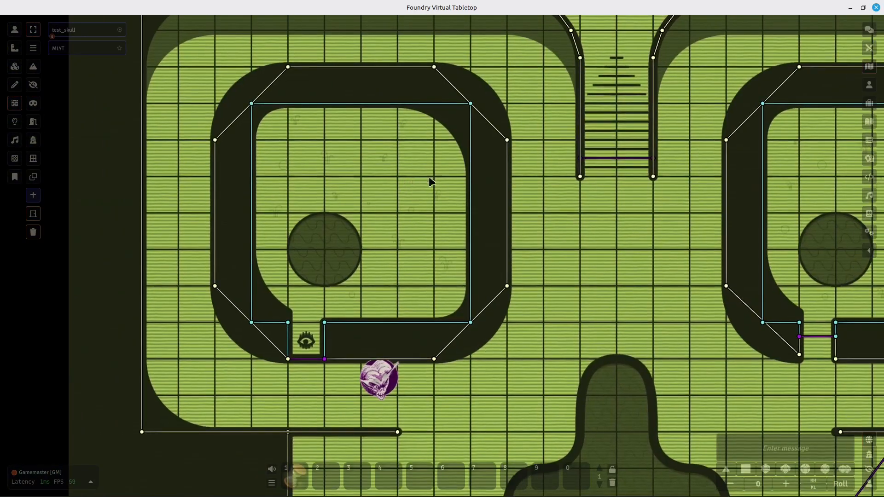
pyautogui.moveTo(430, 181); pyautogui.dragTo(413, 211)
pyautogui.moveTo(577, 278); pyautogui.dragTo(534, 432)
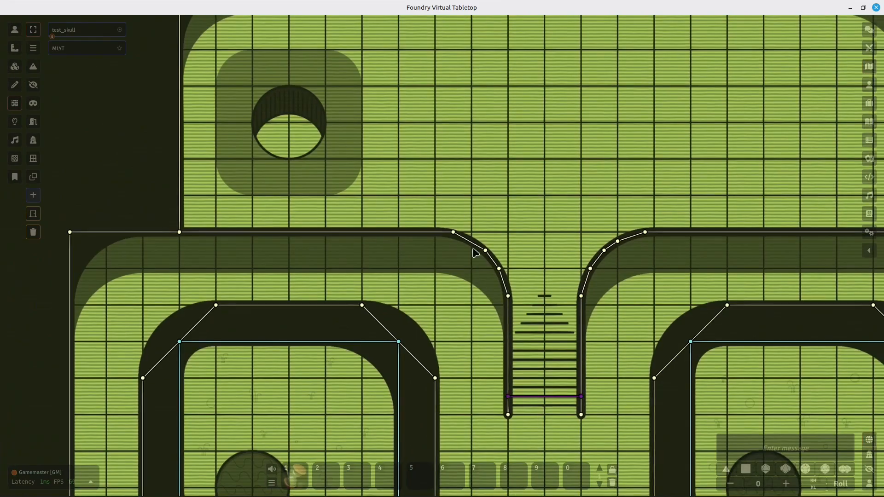
pyautogui.moveTo(522, 340); pyautogui.dragTo(471, 168)
pyautogui.moveTo(518, 320); pyautogui.dragTo(489, 220)
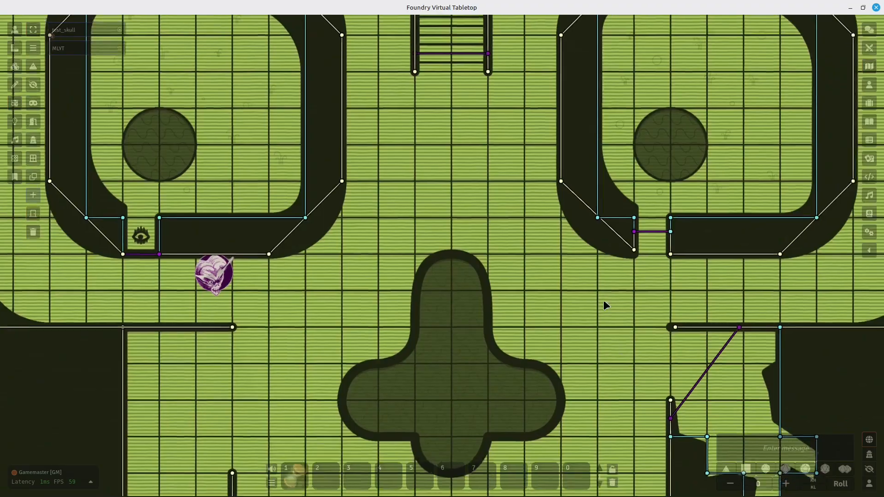
pyautogui.moveTo(604, 305); pyautogui.dragTo(623, 187)
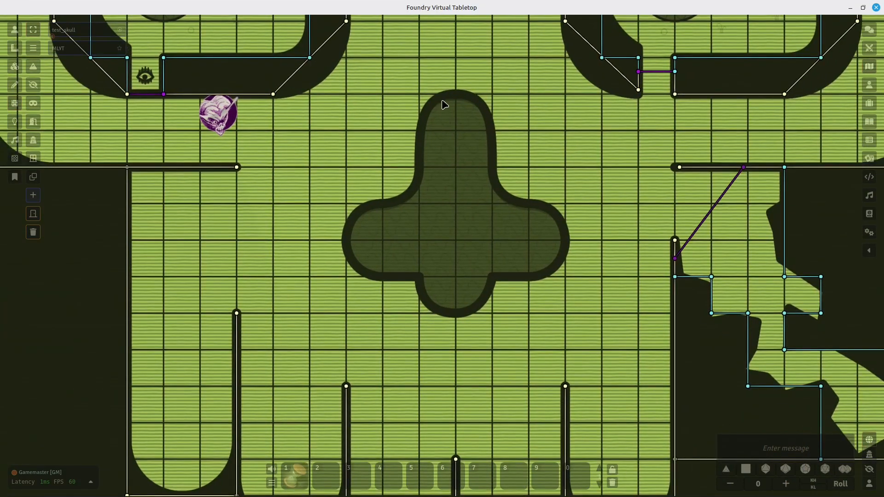
pyautogui.moveTo(450, 106); pyautogui.dragTo(429, 127)
pyautogui.moveTo(471, 401); pyautogui.dragTo(599, 231)
pyautogui.moveTo(393, 128); pyautogui.dragTo(431, 302)
pyautogui.scroll(-3, 482, 142)
pyautogui.moveTo(483, 142); pyautogui.dragTo(464, 428)
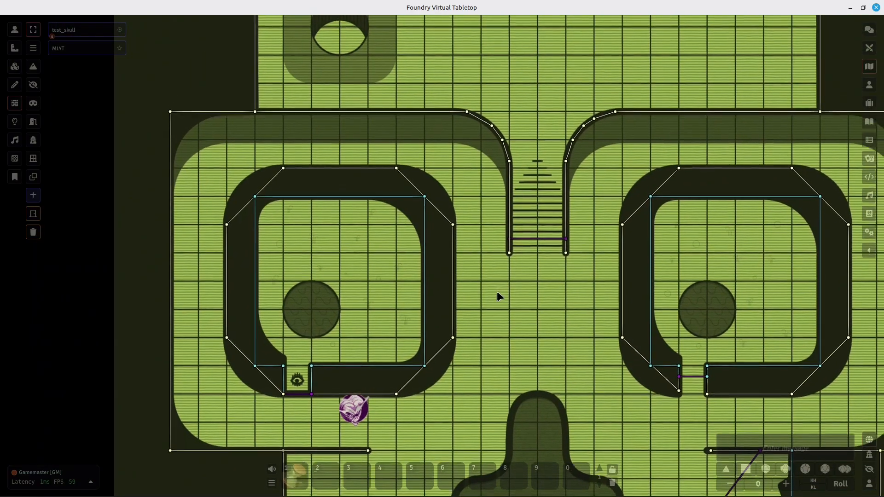
# - Examine the wall layout around the west ring, the cross-shaped area, and the corridor beside the token
pyautogui.moveTo(497, 292); pyautogui.dragTo(547, 140)
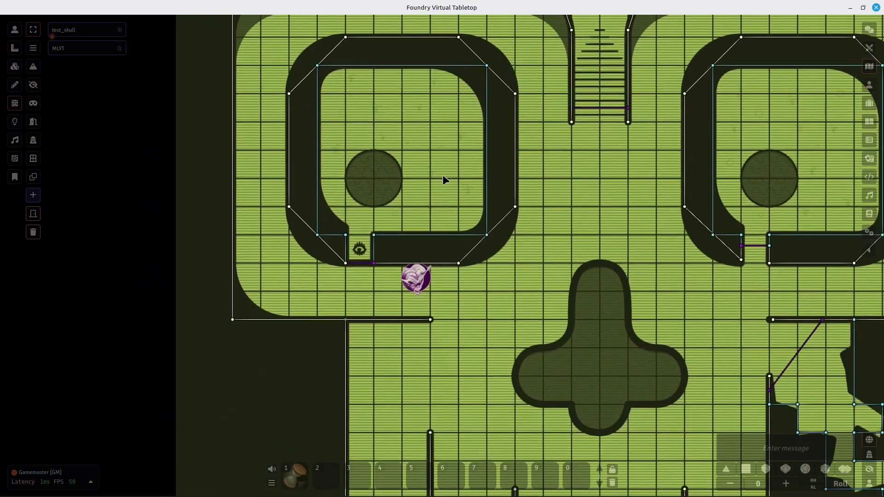
pyautogui.scroll(5, 422, 181)
pyautogui.moveTo(423, 181); pyautogui.dragTo(415, 271)
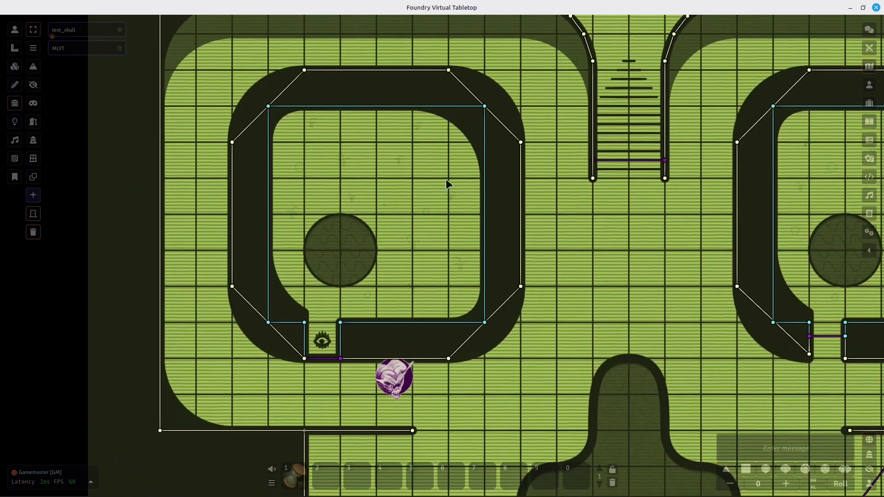
pyautogui.scroll(-6, 446, 182)
pyautogui.moveTo(563, 243); pyautogui.dragTo(461, 113)
pyautogui.moveTo(512, 234); pyautogui.dragTo(606, 248)
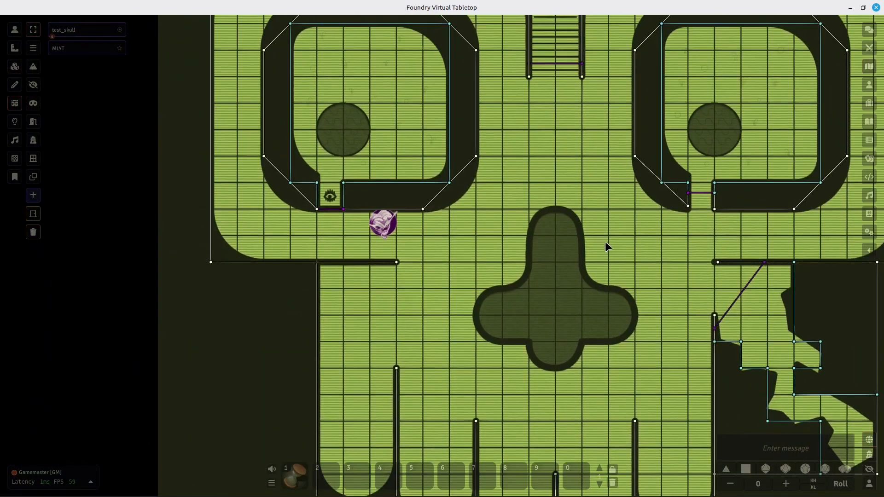
pyautogui.moveTo(559, 179); pyautogui.dragTo(617, 226)
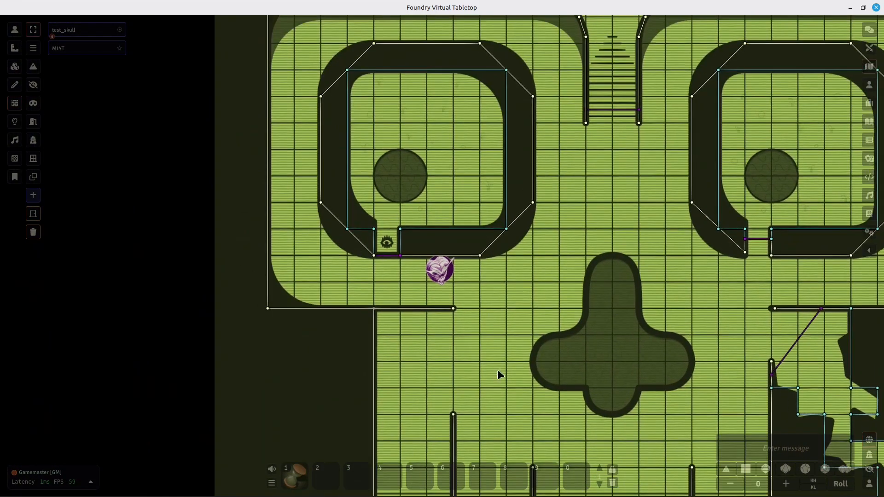
pyautogui.moveTo(533, 243); pyautogui.dragTo(508, 471)
pyautogui.moveTo(548, 290); pyautogui.dragTo(621, 102)
pyautogui.moveTo(554, 353); pyautogui.dragTo(581, 243)
pyautogui.scroll(1, 484, 203)
pyautogui.moveTo(462, 188); pyautogui.dragTo(416, 345)
pyautogui.scroll(12, 423, 257)
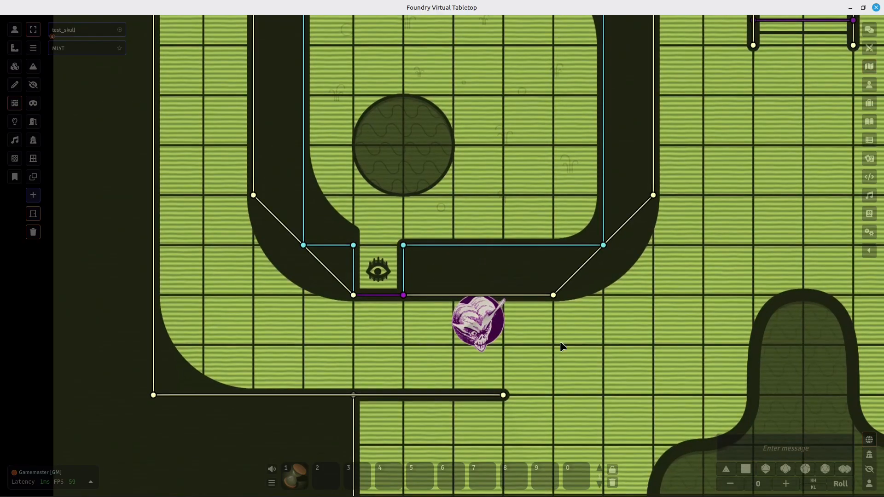
pyautogui.moveTo(561, 343); pyautogui.dragTo(534, 349)
pyautogui.moveTo(328, 367); pyautogui.dragTo(343, 365)
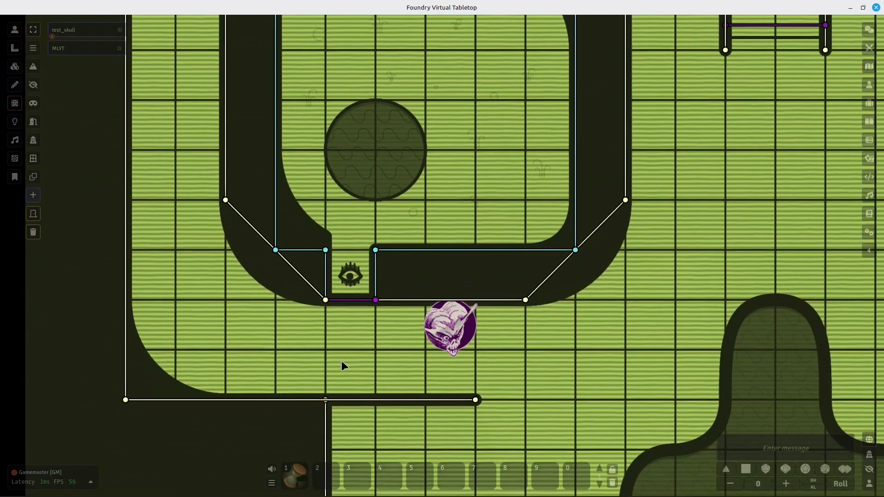
pyautogui.moveTo(623, 263); pyautogui.dragTo(613, 415)
pyautogui.moveTo(630, 232); pyautogui.dragTo(607, 170)
# - Switch to the token controls and examine the token's line of sight along the corridor and toward the east ring
pyautogui.click(11, 35)
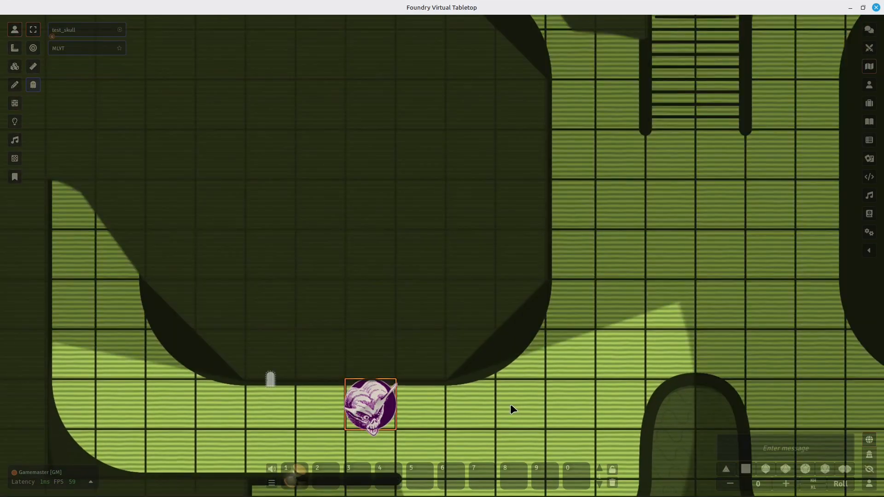
pyautogui.moveTo(526, 383); pyautogui.dragTo(552, 459)
pyautogui.moveTo(242, 251); pyautogui.dragTo(235, 174)
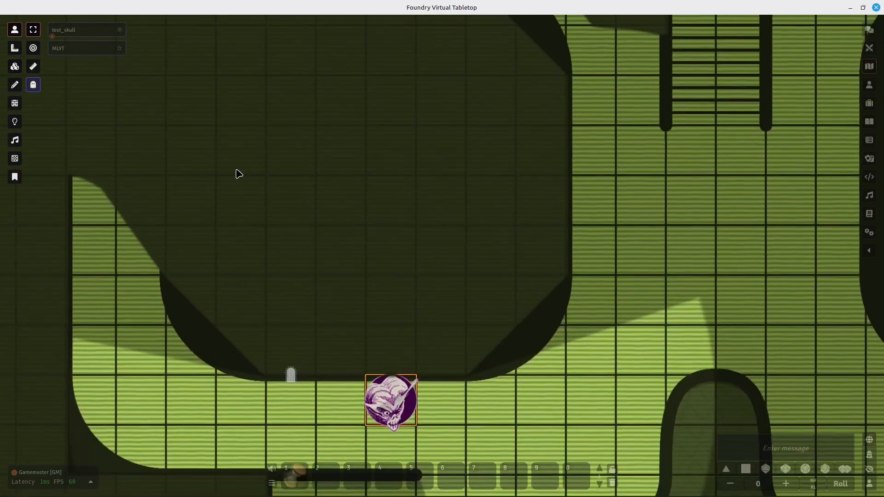
pyautogui.moveTo(294, 312); pyautogui.dragTo(247, 281)
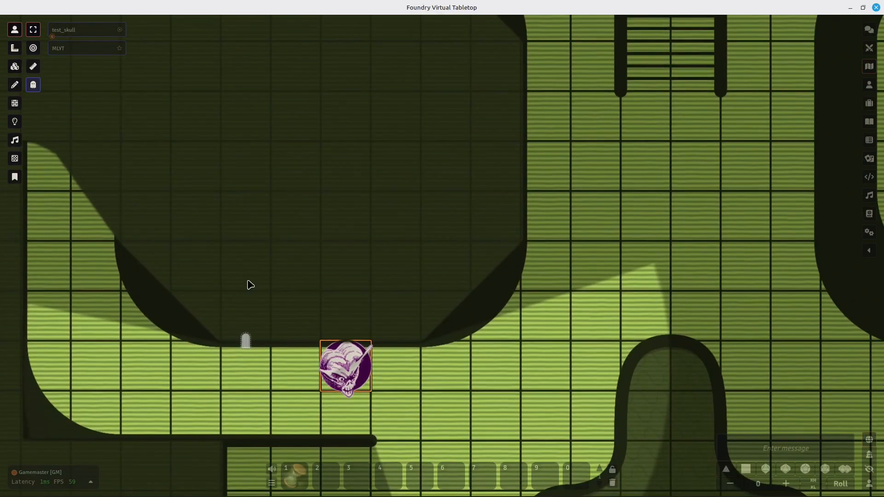
pyautogui.scroll(-7, 505, 326)
pyautogui.moveTo(506, 325); pyautogui.dragTo(222, 219)
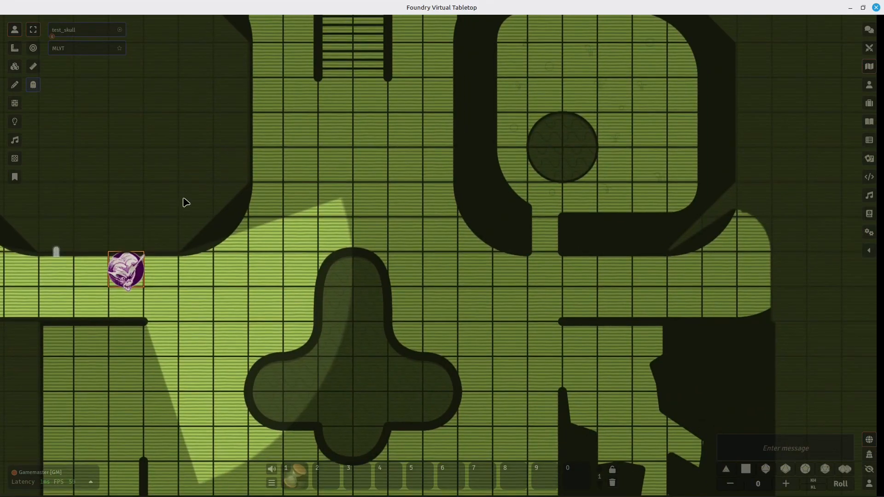
# - Deselect the token and examine the map without wall lines, covering both rings, the stairs, the cross-shaped area and the southeast cave
pyautogui.click(306, 189)
pyautogui.moveTo(304, 201); pyautogui.dragTo(368, 275)
pyautogui.scroll(-6, 326, 228)
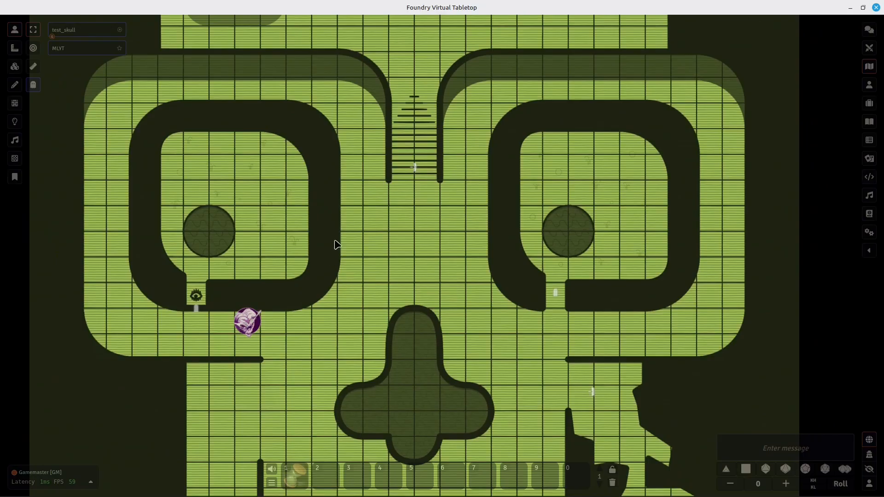
pyautogui.moveTo(381, 183); pyautogui.dragTo(365, 229)
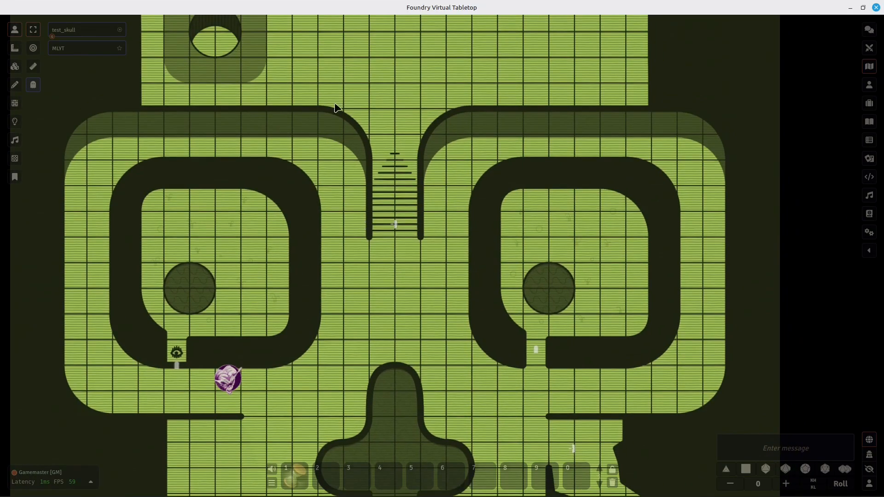
pyautogui.moveTo(340, 318); pyautogui.dragTo(294, 267)
pyautogui.moveTo(358, 331); pyautogui.dragTo(388, 321)
pyautogui.moveTo(380, 281); pyautogui.dragTo(382, 218)
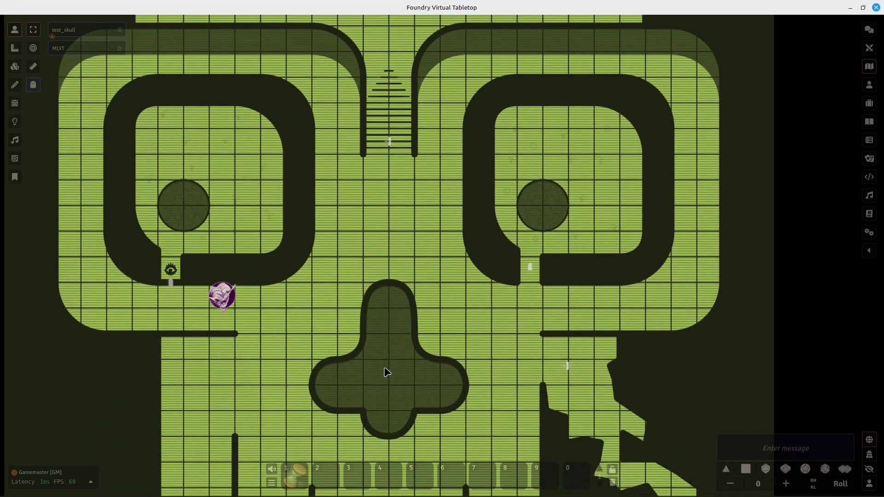
pyautogui.moveTo(387, 372); pyautogui.dragTo(507, 359)
pyautogui.moveTo(503, 278); pyautogui.dragTo(426, 215)
pyautogui.moveTo(535, 217); pyautogui.dragTo(472, 198)
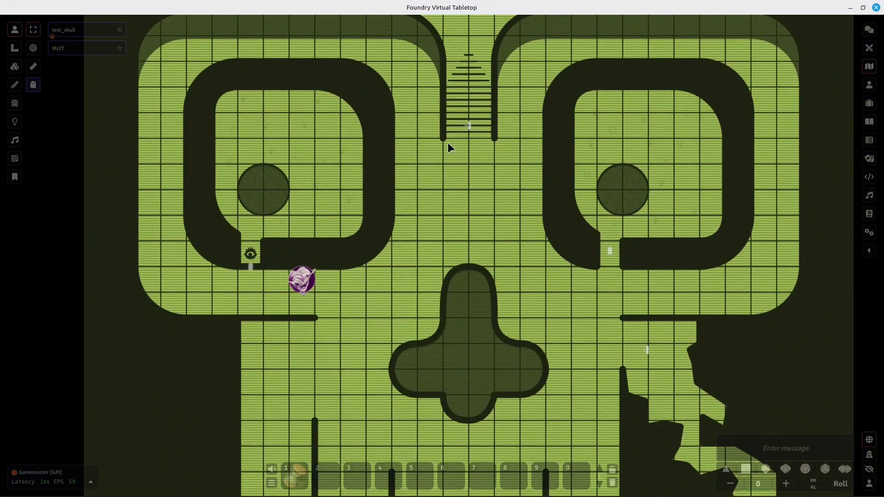
pyautogui.moveTo(493, 295); pyautogui.dragTo(580, 207)
pyautogui.scroll(5, 405, 191)
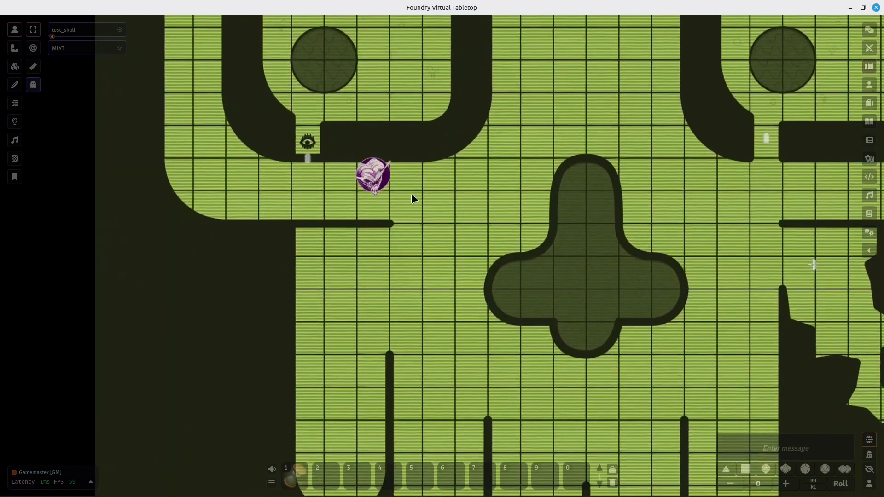
pyautogui.moveTo(413, 198); pyautogui.dragTo(293, 122)
pyautogui.moveTo(716, 272); pyautogui.dragTo(644, 210)
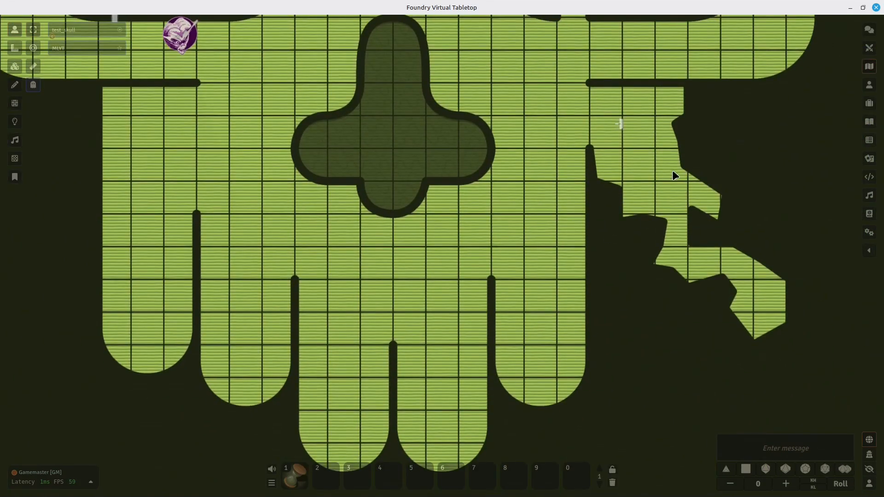
pyautogui.moveTo(534, 99); pyautogui.dragTo(586, 345)
pyautogui.moveTo(506, 173); pyautogui.dragTo(819, 272)
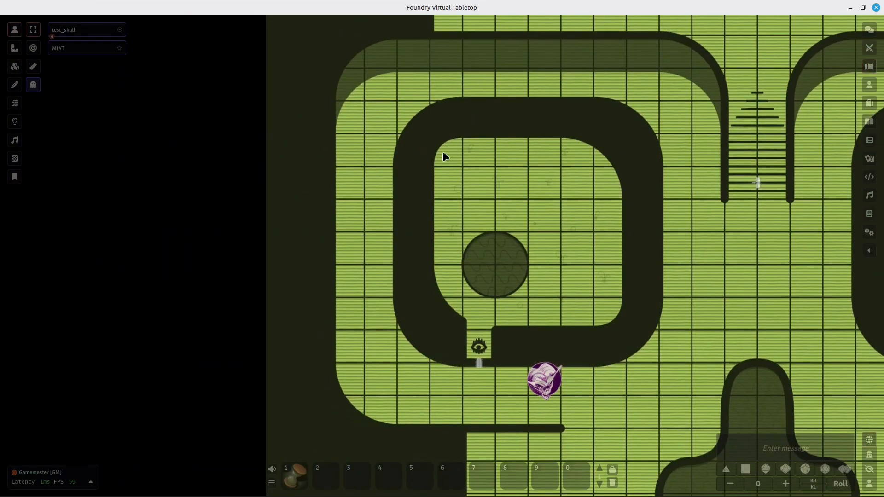
# - Display the walls and select the west ring's north inner wall, north outer wall and northeast diagonal to compare their placement
pyautogui.click(16, 105)
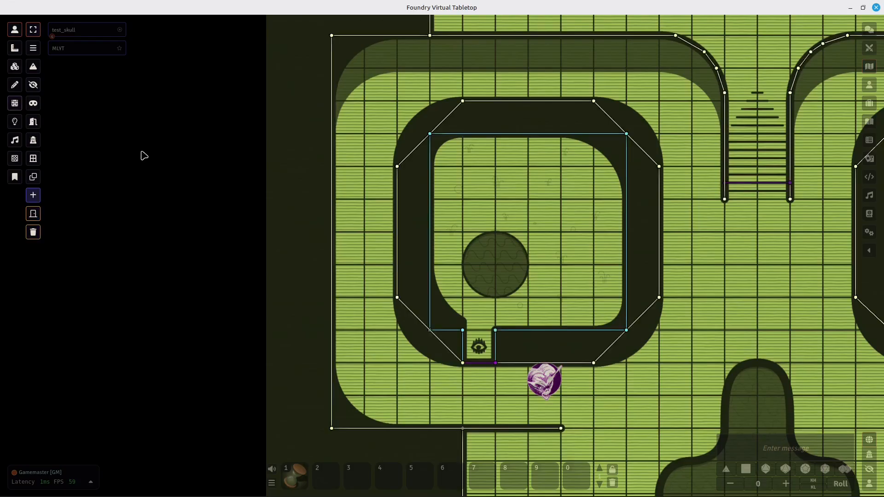
pyautogui.scroll(8, 474, 192)
pyautogui.scroll(3, 439, 248)
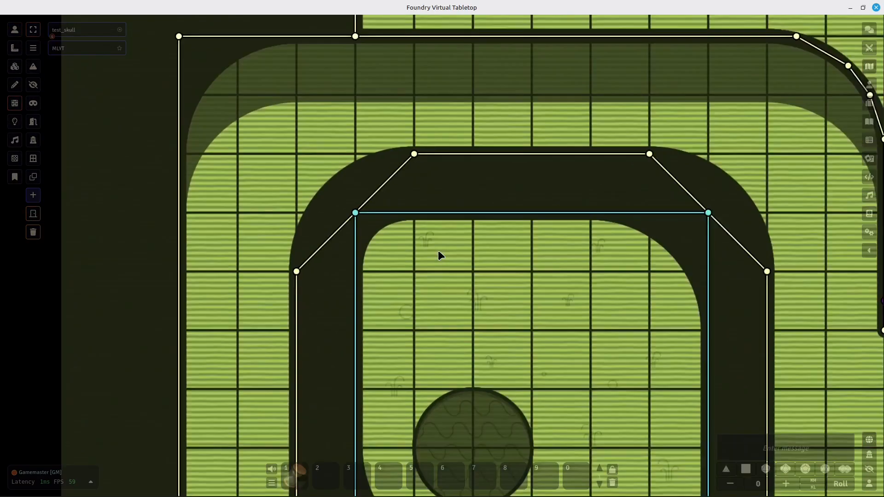
pyautogui.moveTo(399, 235)
pyautogui.mouseDown()
pyautogui.moveTo(357, 165)
pyautogui.moveTo(361, 198)
pyautogui.mouseUp()
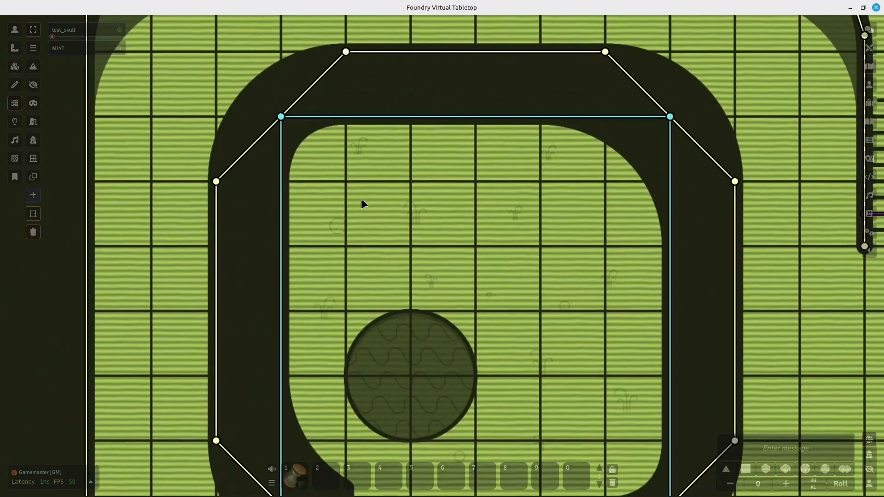
pyautogui.click(282, 162)
pyautogui.click(334, 119)
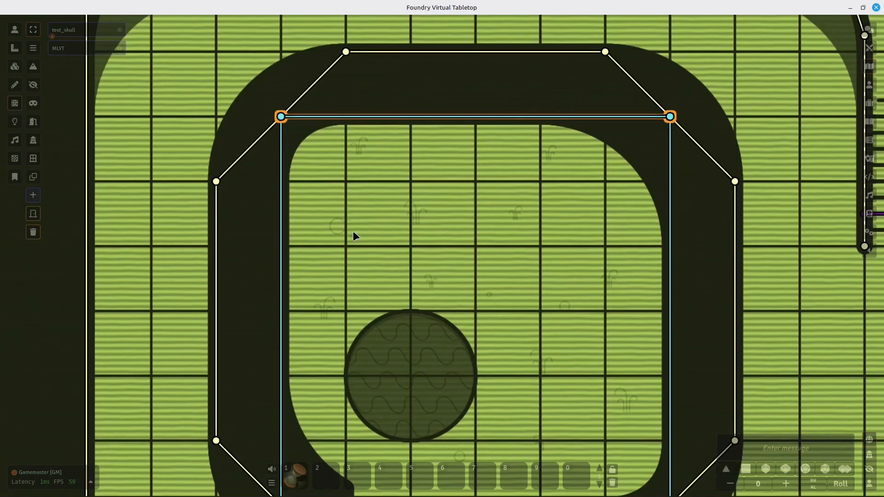
pyautogui.moveTo(353, 231); pyautogui.dragTo(327, 190)
pyautogui.moveTo(325, 247); pyautogui.dragTo(311, 309)
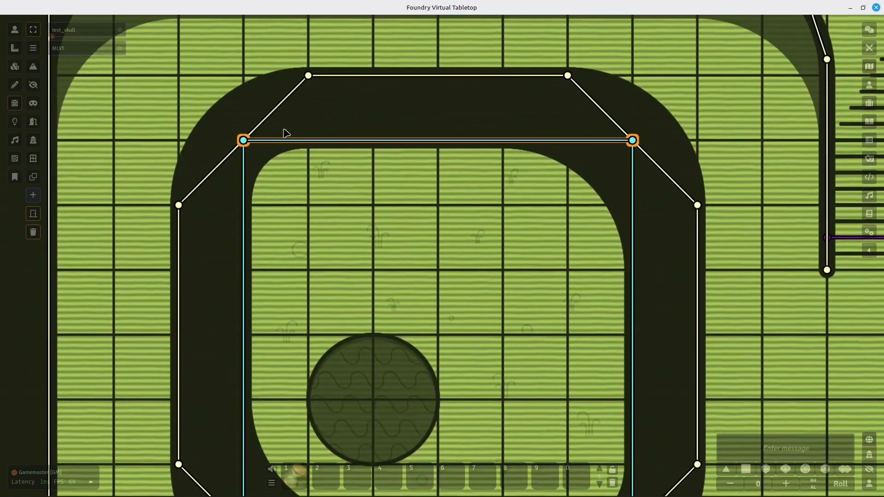
pyautogui.moveTo(365, 283); pyautogui.dragTo(336, 354)
pyautogui.moveTo(249, 234); pyautogui.dragTo(259, 249)
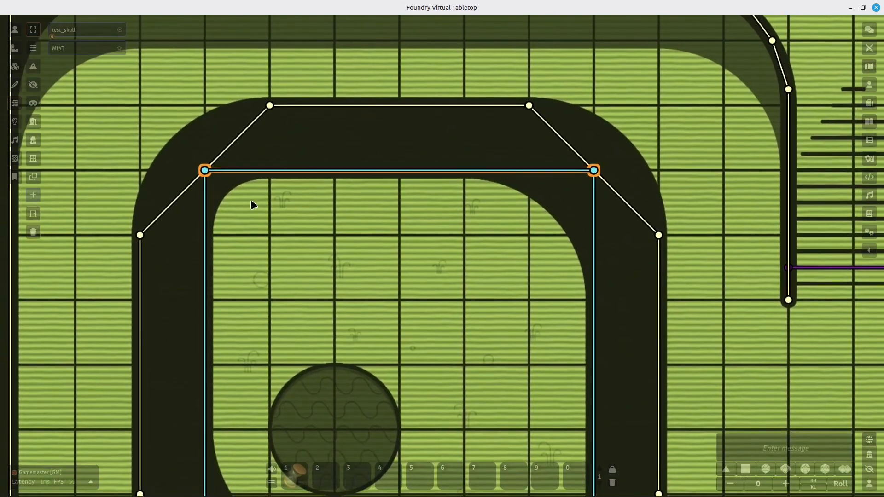
pyautogui.click(162, 215)
pyautogui.click(309, 111)
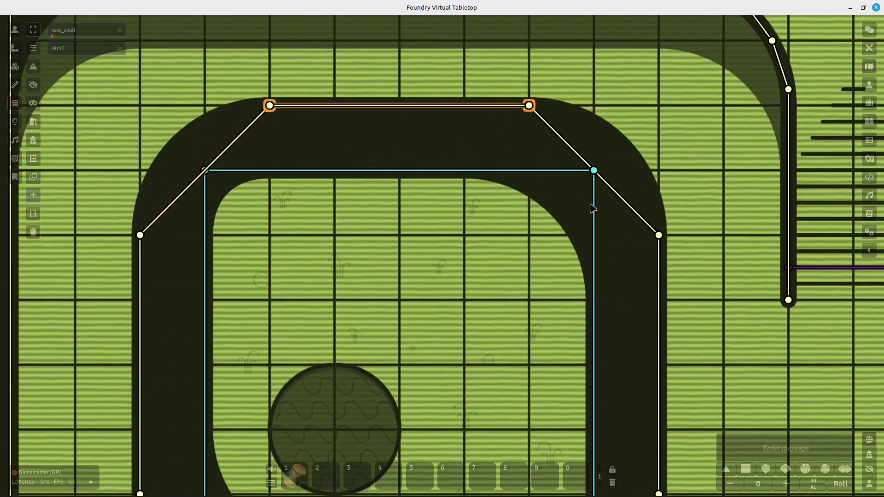
pyautogui.click(632, 212)
pyautogui.moveTo(481, 321); pyautogui.dragTo(443, 103)
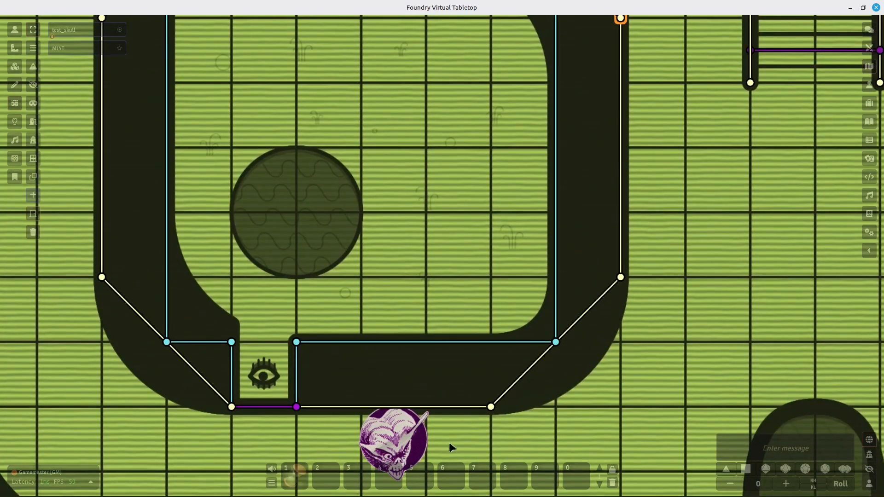
# - Switch to the token controls, select the token and move it one square west, beside the ring's door
pyautogui.click(14, 29)
pyautogui.moveTo(349, 270); pyautogui.dragTo(392, 125)
pyautogui.moveTo(441, 324); pyautogui.dragTo(320, 295)
pyautogui.press('Right')
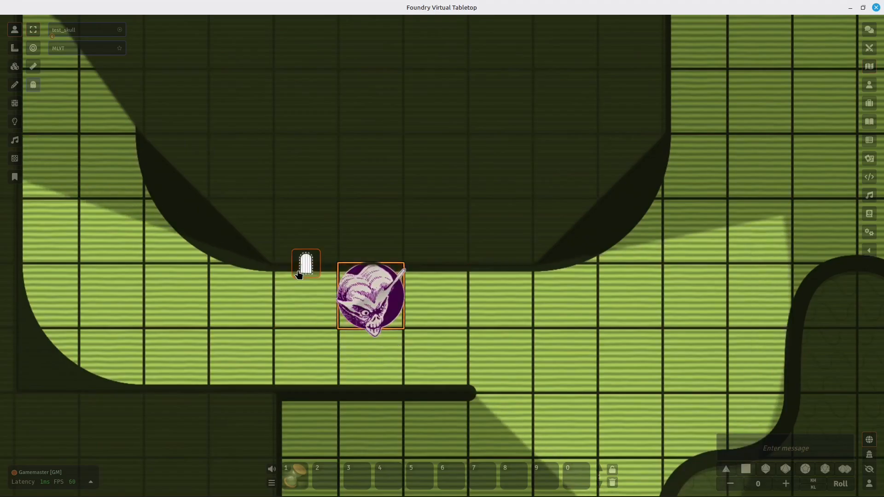
pyautogui.scroll(1, 294, 287)
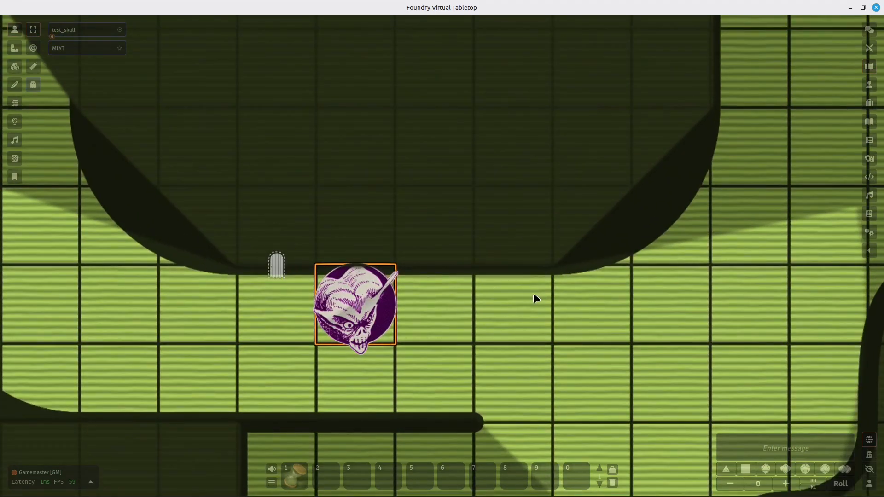
# - Open the door and move the token through it to the southwest quarter of the circular area inside the west ring
pyautogui.click(283, 265)
pyautogui.moveTo(357, 300); pyautogui.dragTo(288, 304)
pyautogui.moveTo(287, 297); pyautogui.dragTo(295, 147)
pyautogui.moveTo(297, 147); pyautogui.dragTo(282, 281)
# - Move the token one square west, against the ring's inner west wall
pyautogui.moveTo(428, 212); pyautogui.dragTo(500, 253)
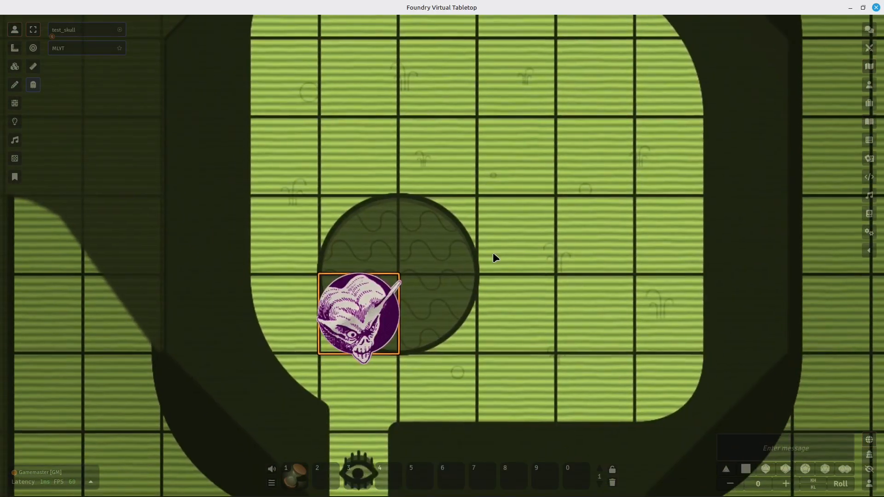
pyautogui.moveTo(439, 282); pyautogui.dragTo(378, 280)
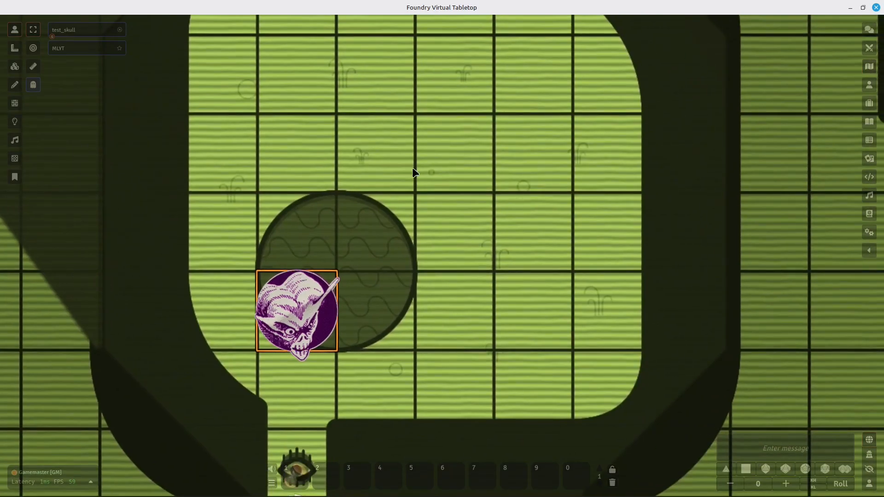
pyautogui.moveTo(386, 194); pyautogui.dragTo(471, 141)
pyautogui.moveTo(373, 272); pyautogui.dragTo(290, 278)
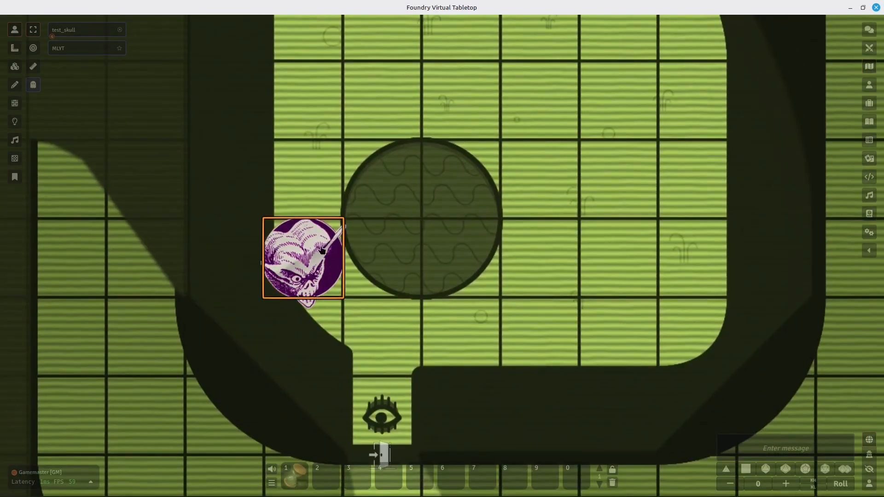
# - Display the walls and select the ring's inner west wall to compare it with the token's position
pyautogui.moveTo(442, 271); pyautogui.dragTo(520, 272)
pyautogui.moveTo(405, 260); pyautogui.dragTo(140, 240)
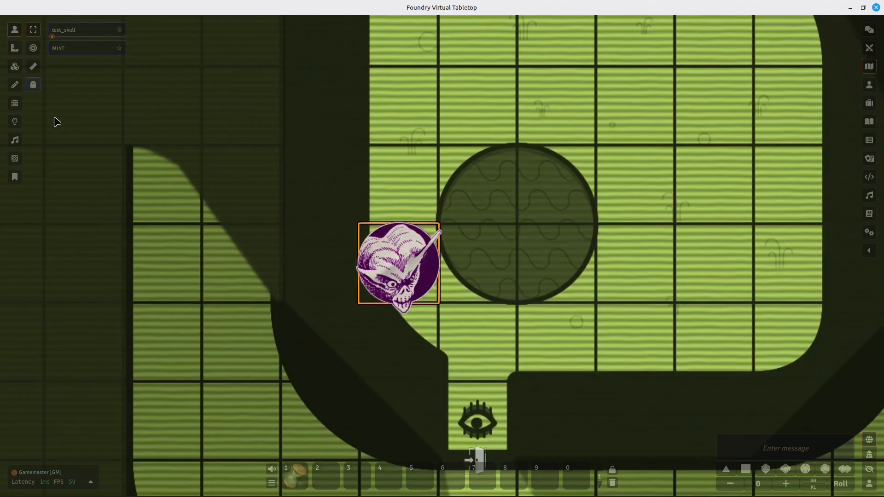
pyautogui.click(15, 103)
pyautogui.click(359, 200)
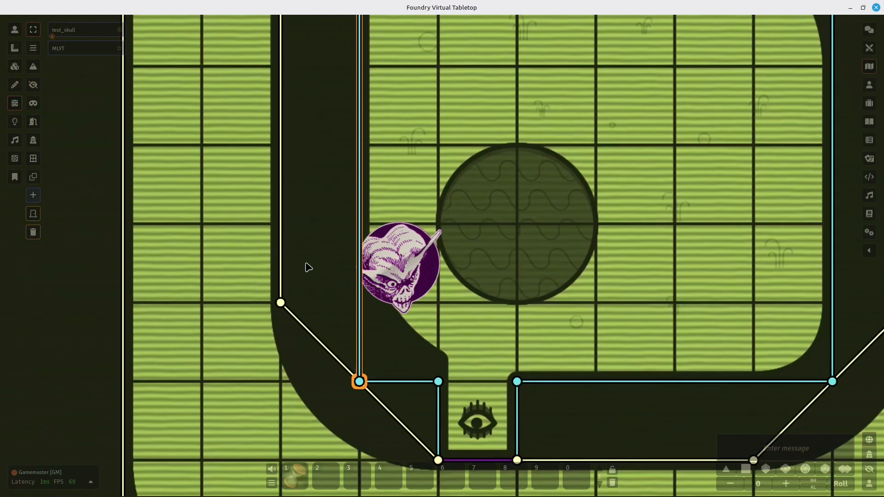
# - Return to the token controls, select the token and move it 10 ft to the eye-marked square behind the open door
pyautogui.click(15, 32)
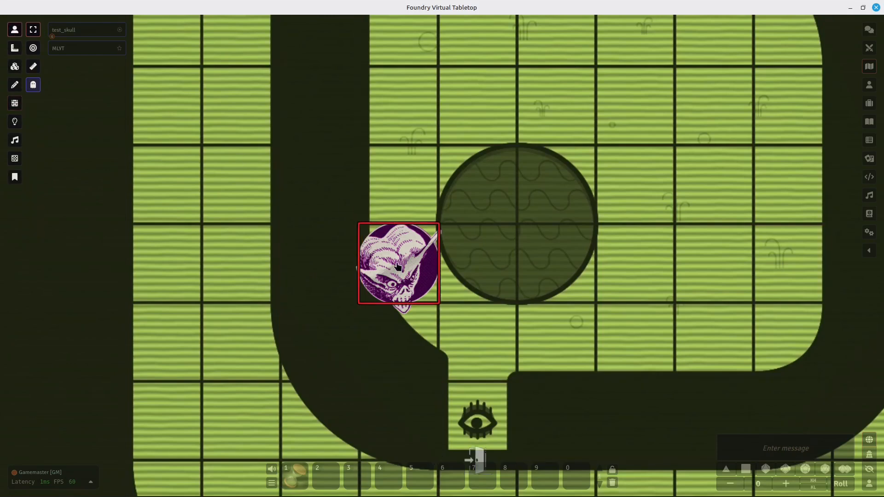
pyautogui.click(397, 258)
pyautogui.scroll(5, 518, 258)
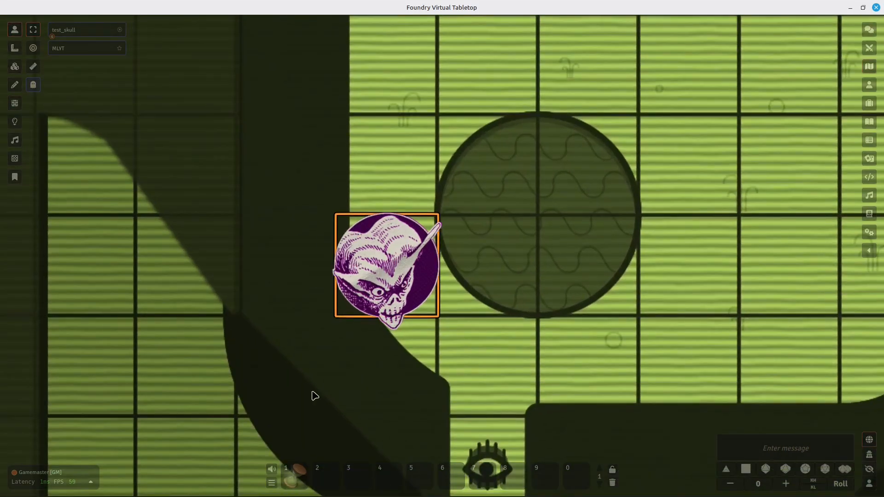
pyautogui.moveTo(485, 355); pyautogui.dragTo(445, 141)
pyautogui.moveTo(361, 102); pyautogui.dragTo(462, 305)
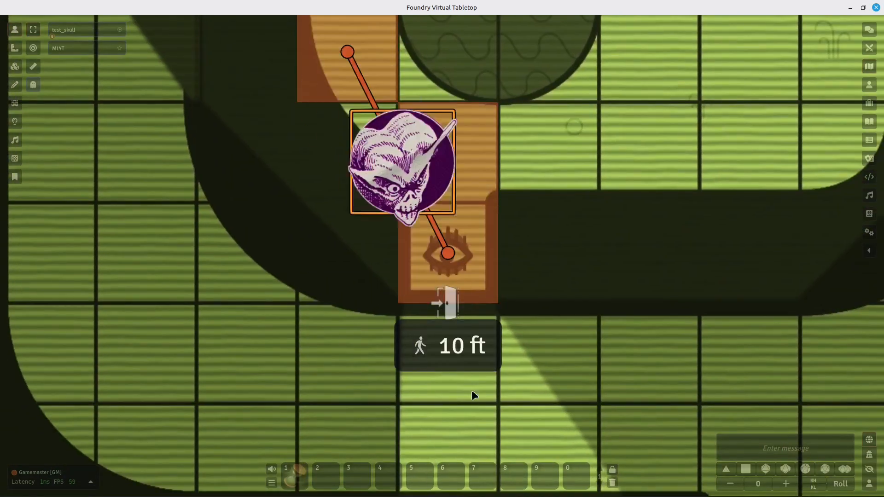
# - Move the token out through the open door into the passage west of the ring, beside its outer west wall
pyautogui.moveTo(471, 392); pyautogui.dragTo(478, 409)
pyautogui.moveTo(453, 291); pyautogui.dragTo(287, 271)
pyautogui.scroll(2, 292, 305)
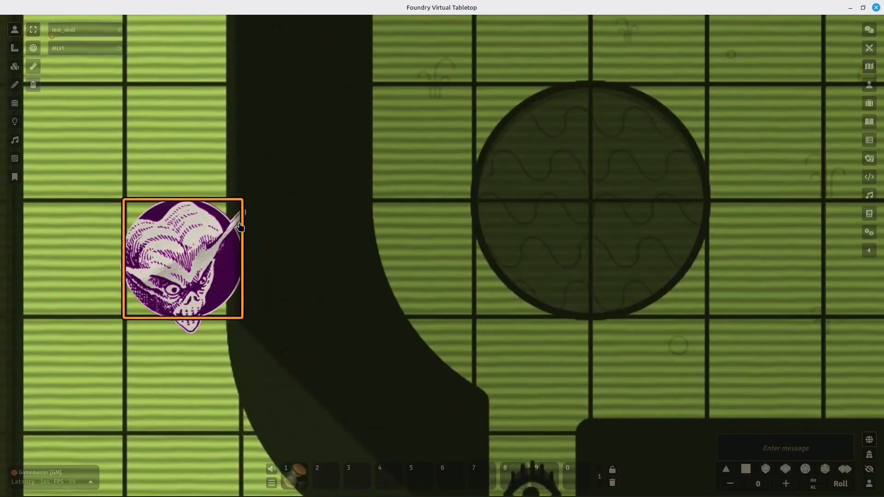
pyautogui.scroll(2, 237, 250)
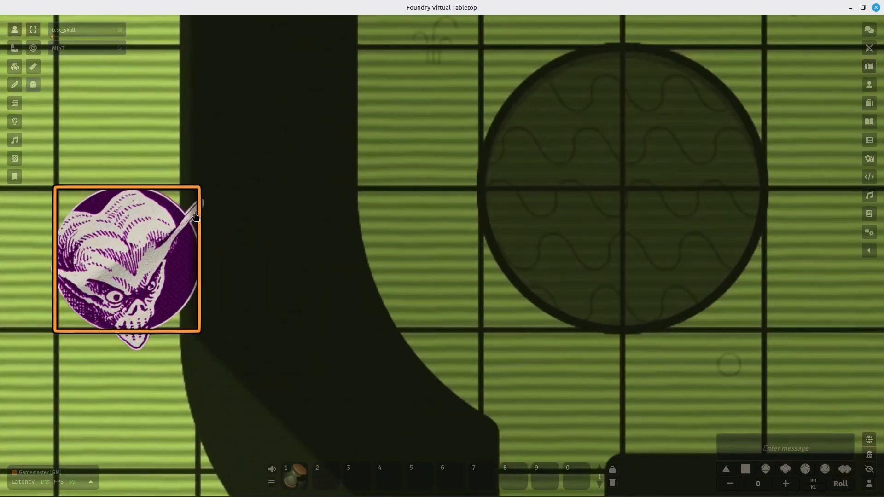
# - Display the walls around the token in the narrow southeast cave passage and select the vertical wall directly west of it
pyautogui.scroll(-3, 247, 190)
pyautogui.scroll(-2, 271, 375)
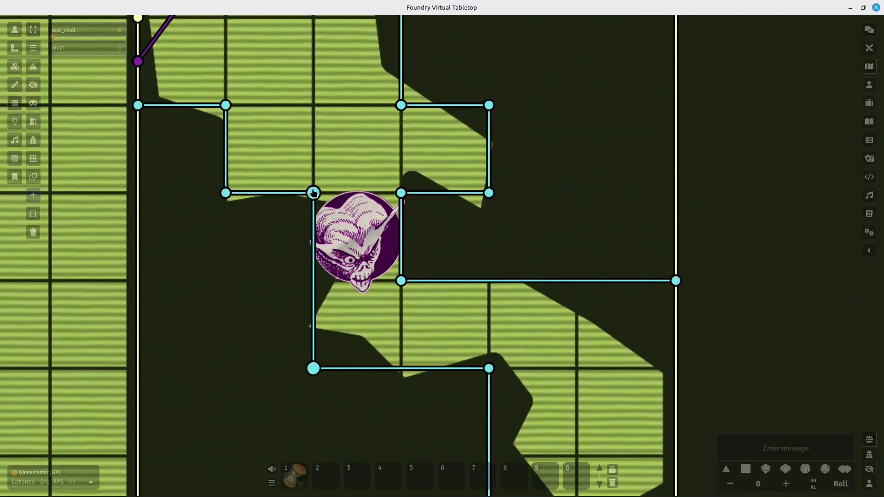
pyautogui.click(313, 309)
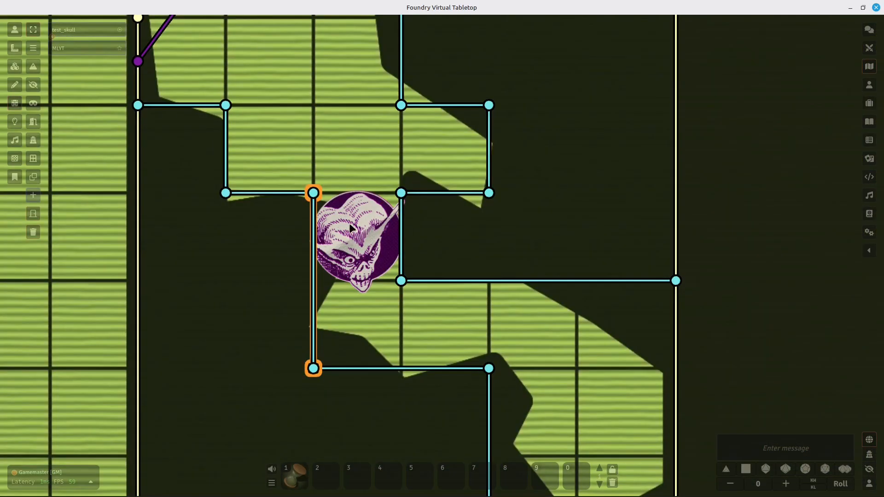
pyautogui.scroll(3, 236, 224)
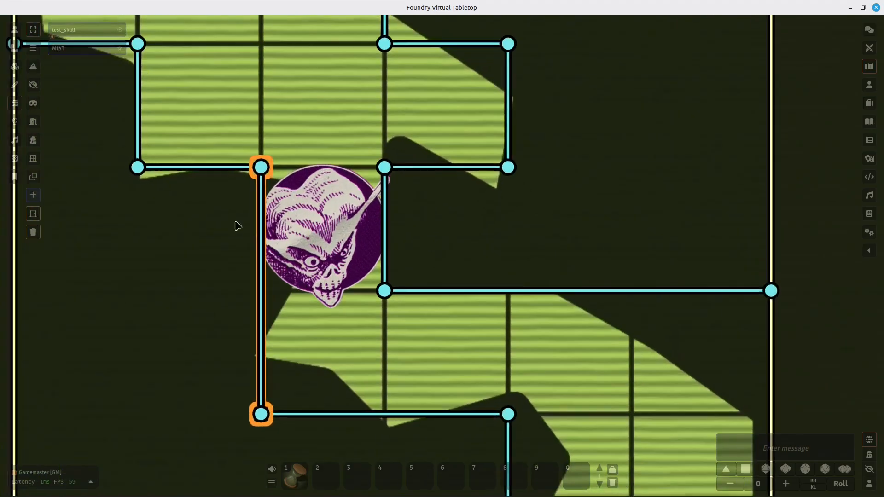
# - Return to the token controls, select the token and move it through the cave, ending with 15 ft to the easternmost column
pyautogui.click(14, 30)
pyautogui.click(317, 240)
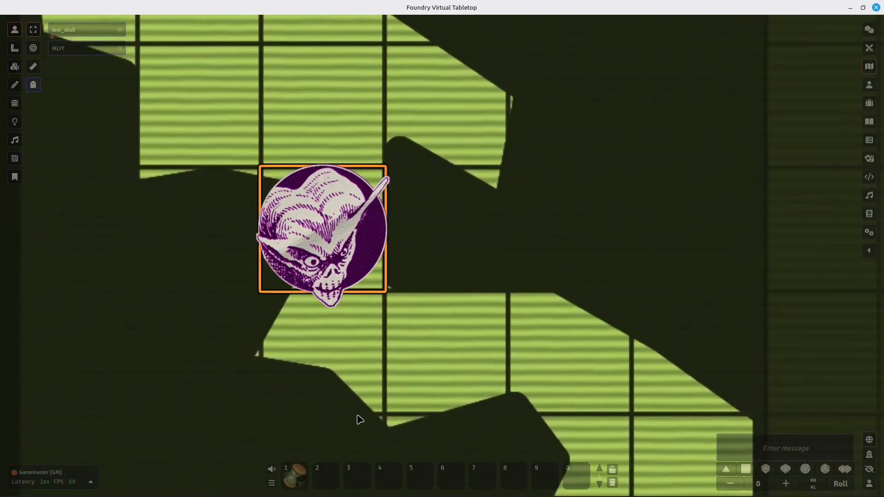
pyautogui.moveTo(461, 414); pyautogui.dragTo(259, 140)
pyautogui.moveTo(175, 67); pyautogui.dragTo(507, 211)
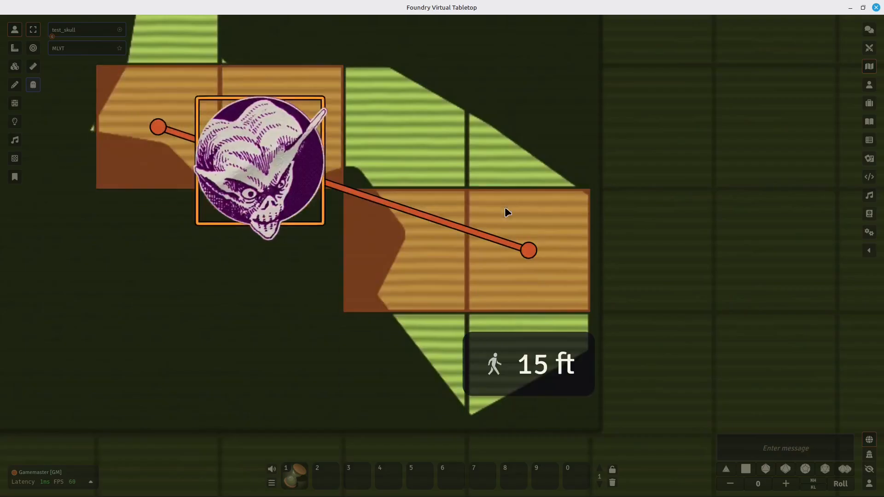
pyautogui.moveTo(555, 276); pyautogui.dragTo(354, 242)
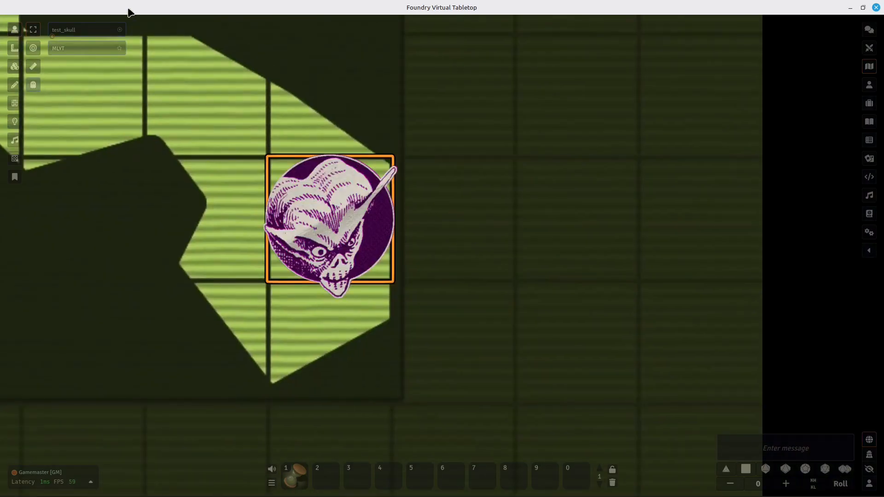
# - Display the walls to compare the cave's outer east wall with the token's square
pyautogui.click(14, 110)
pyautogui.scroll(5, 406, 312)
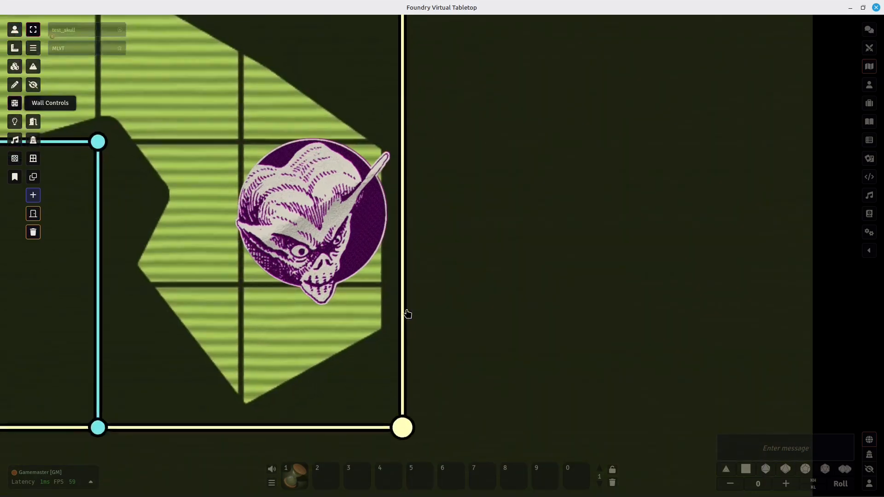
pyautogui.moveTo(393, 286); pyautogui.dragTo(425, 286)
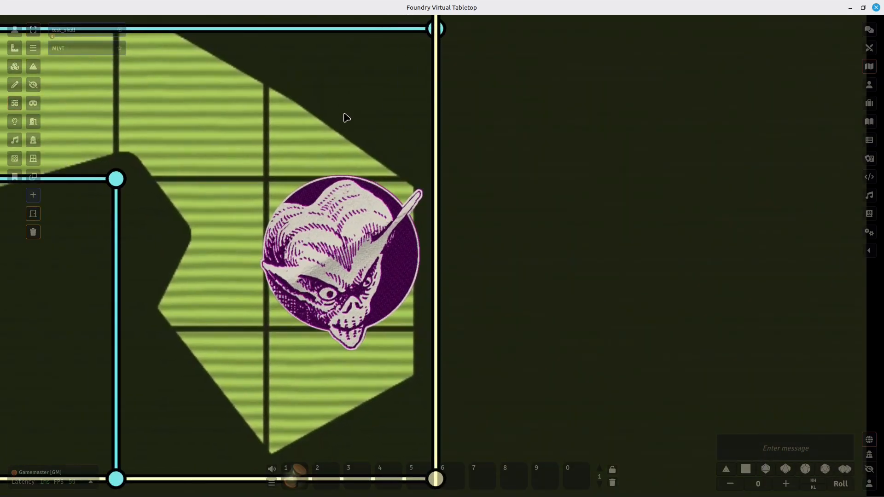
# - Raise the grid opacity of the test_skull scene to its maximum and save the scene configuration
pyautogui.click(869, 67)
pyautogui.click(816, 132)
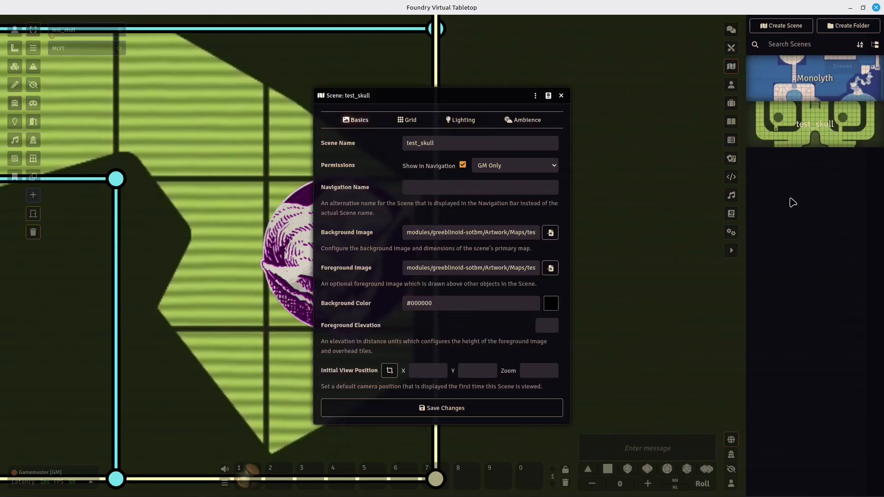
pyautogui.click(407, 120)
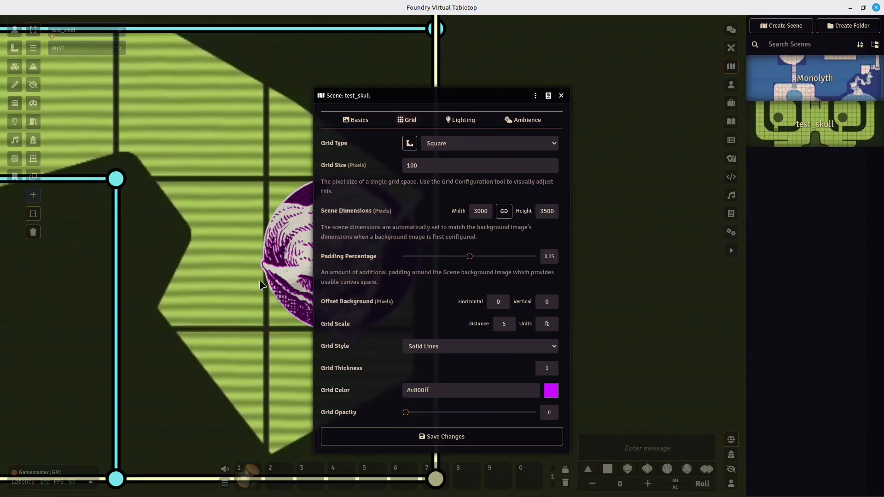
pyautogui.moveTo(406, 413); pyautogui.dragTo(594, 444)
pyautogui.click(504, 439)
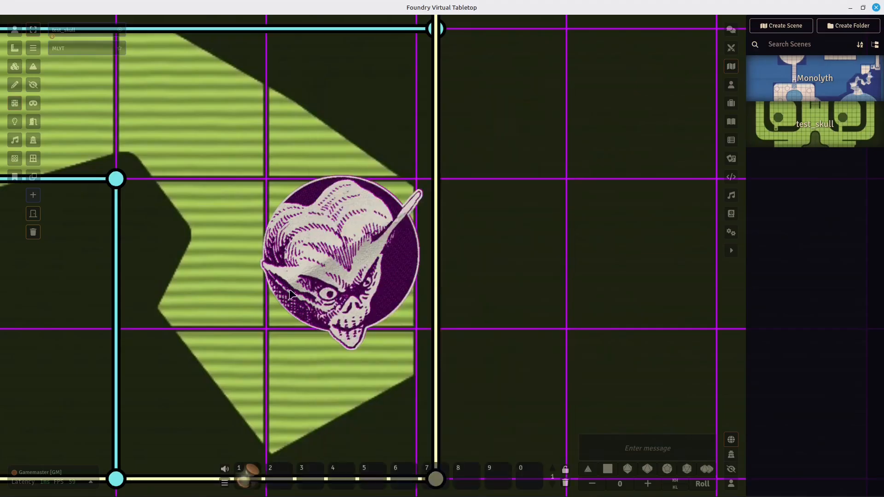
# - Draw a short test wall outside the cave's east wall and delete it
pyautogui.scroll(1, 343, 348)
pyautogui.moveTo(341, 349); pyautogui.dragTo(390, 322)
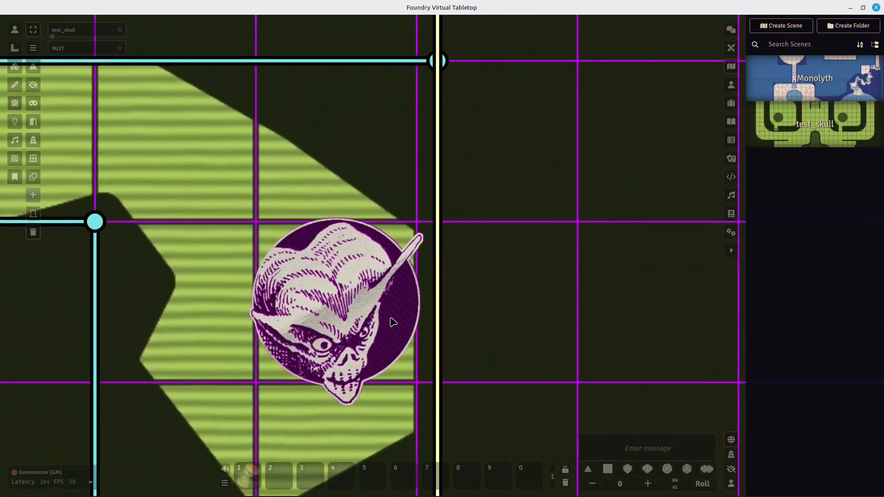
pyautogui.moveTo(343, 288); pyautogui.dragTo(357, 224)
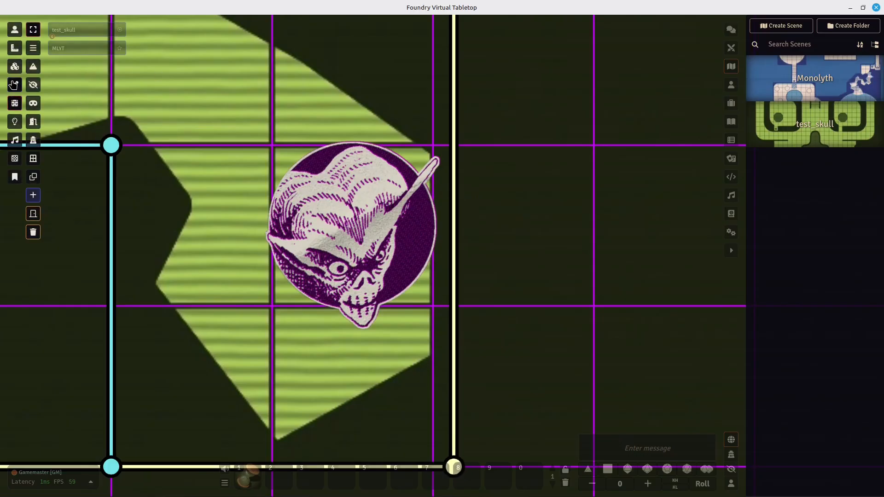
pyautogui.click(33, 48)
pyautogui.moveTo(535, 145)
pyautogui.mouseDown()
pyautogui.moveTo(573, 200)
pyautogui.moveTo(553, 206)
pyautogui.moveTo(478, 189)
pyautogui.moveTo(524, 213)
pyautogui.moveTo(513, 206)
pyautogui.mouseUp()
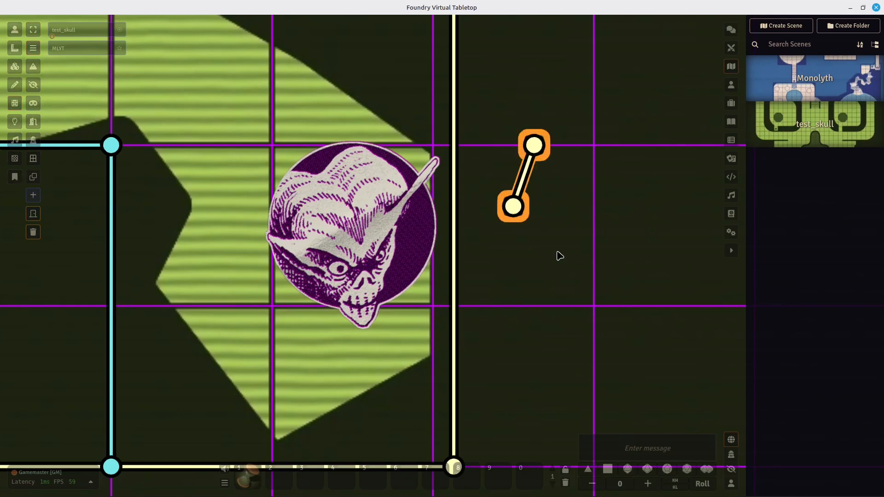
pyautogui.press('Delete')
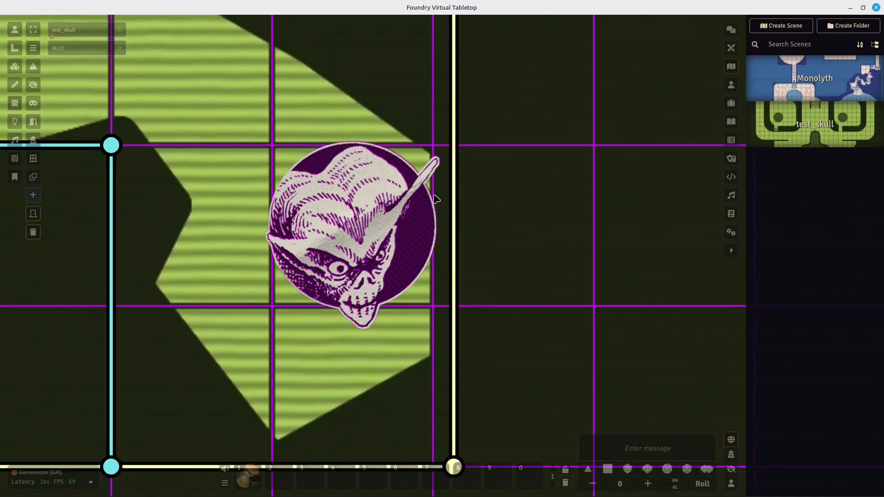
# - Select the cave's outer east wall and examine its placement relative to the grid lines and the token's square
pyautogui.click(456, 205)
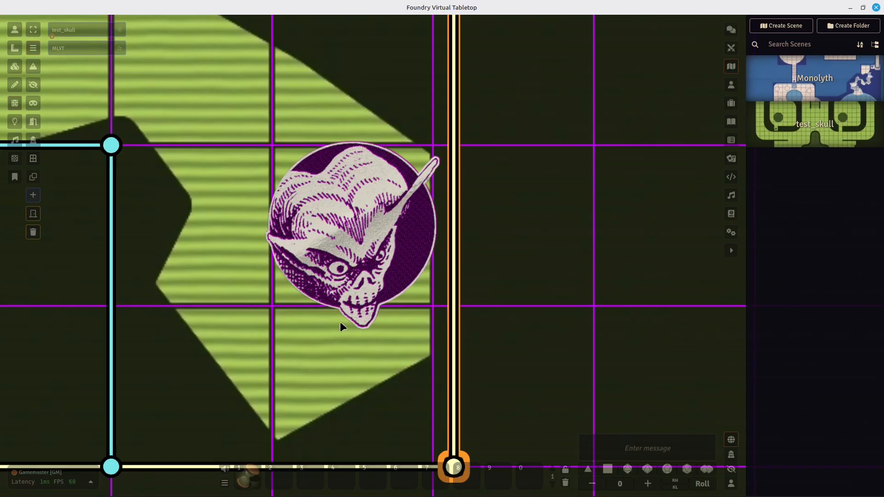
pyautogui.moveTo(372, 417); pyautogui.dragTo(342, 364)
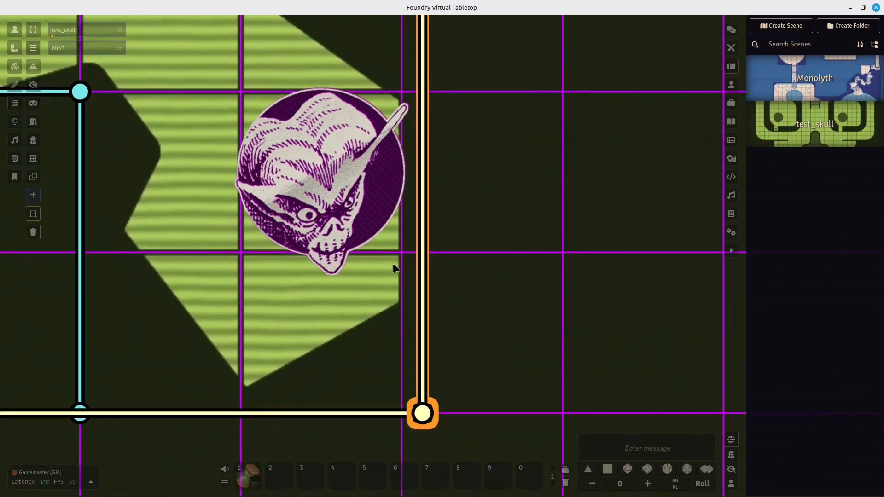
pyautogui.moveTo(362, 330); pyautogui.dragTo(419, 349)
pyautogui.moveTo(478, 237); pyautogui.dragTo(438, 332)
pyautogui.moveTo(470, 290); pyautogui.dragTo(498, 330)
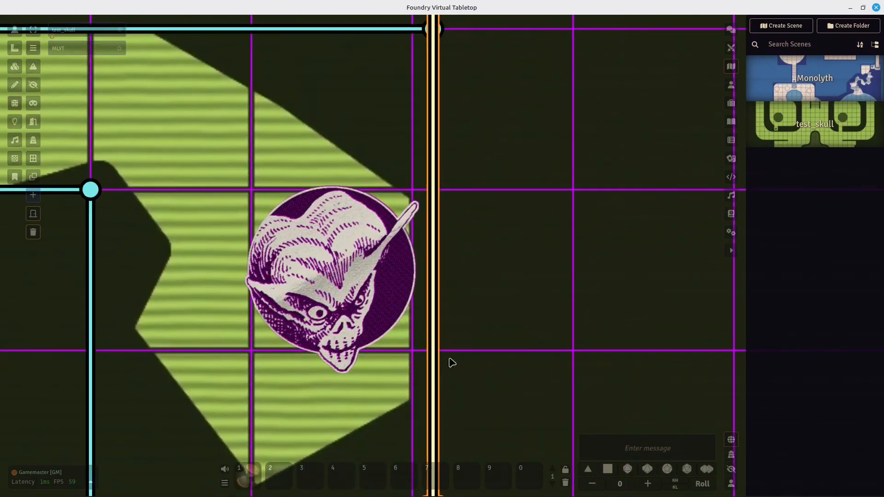
pyautogui.moveTo(452, 363); pyautogui.dragTo(463, 247)
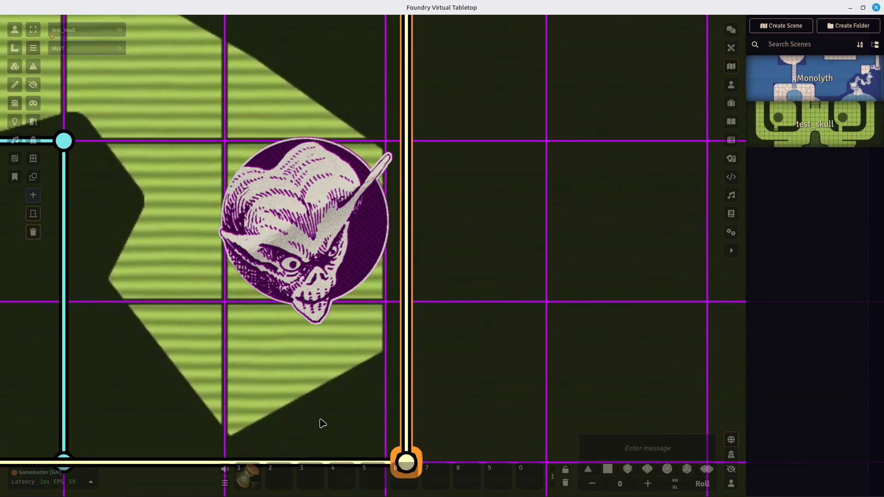
pyautogui.moveTo(108, 155); pyautogui.dragTo(127, 158)
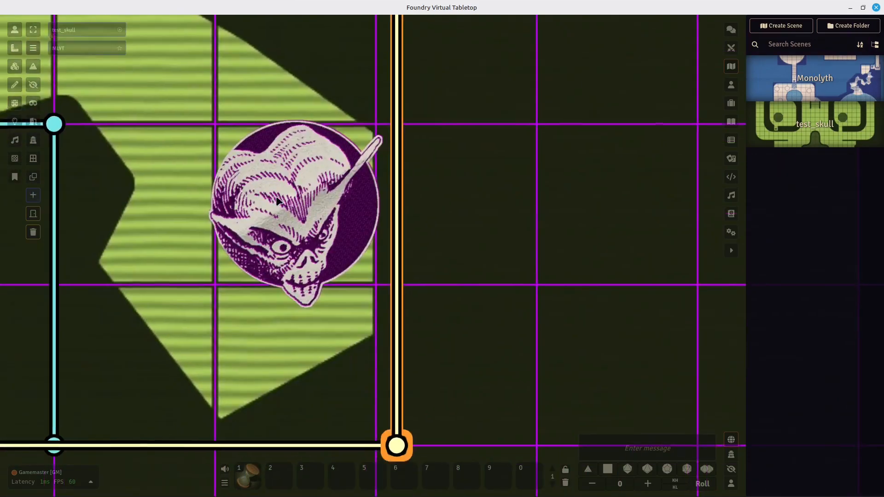
# - Examine how the walls between the rounded bays at the map's south end line up with the grid and the artwork
pyautogui.scroll(-10, 247, 96)
pyautogui.moveTo(244, 93); pyautogui.dragTo(442, 141)
pyautogui.moveTo(261, 146); pyautogui.dragTo(543, 174)
pyautogui.scroll(-7, 543, 174)
pyautogui.moveTo(301, 370); pyautogui.dragTo(313, 278)
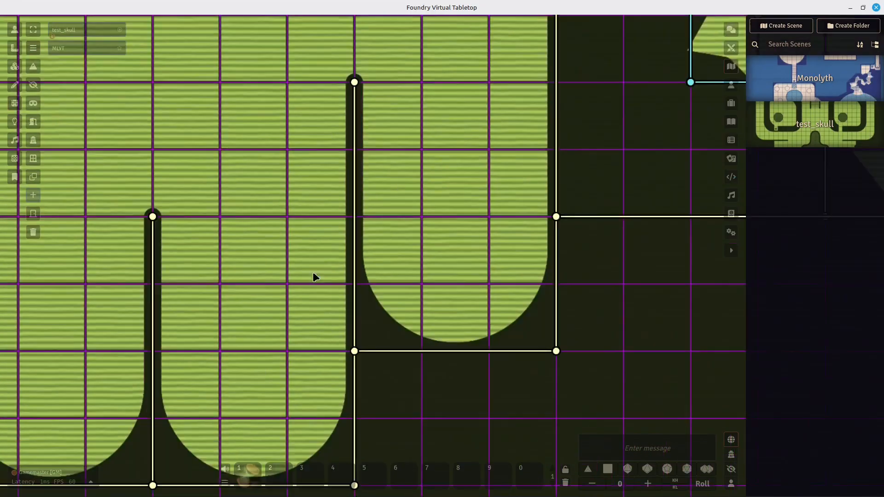
pyautogui.scroll(6, 380, 258)
pyautogui.scroll(4, 380, 257)
pyautogui.moveTo(321, 138); pyautogui.dragTo(290, 249)
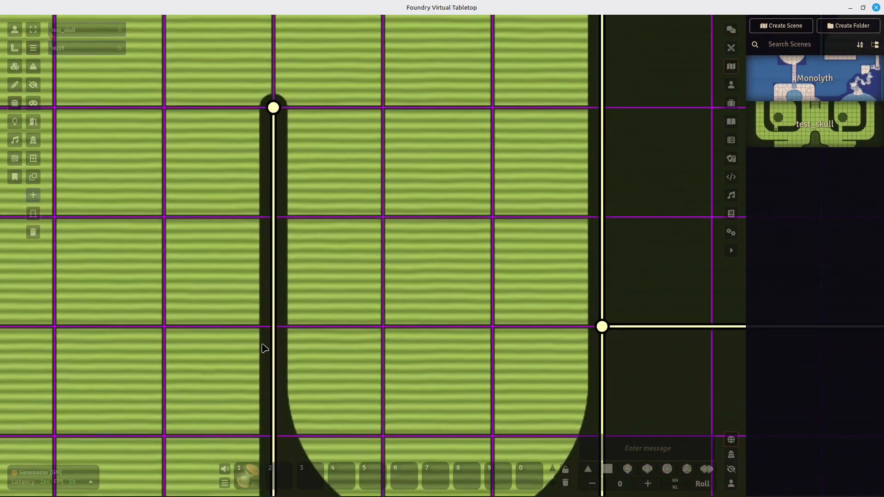
pyautogui.scroll(-20, 274, 374)
pyautogui.scroll(-1, 371, 181)
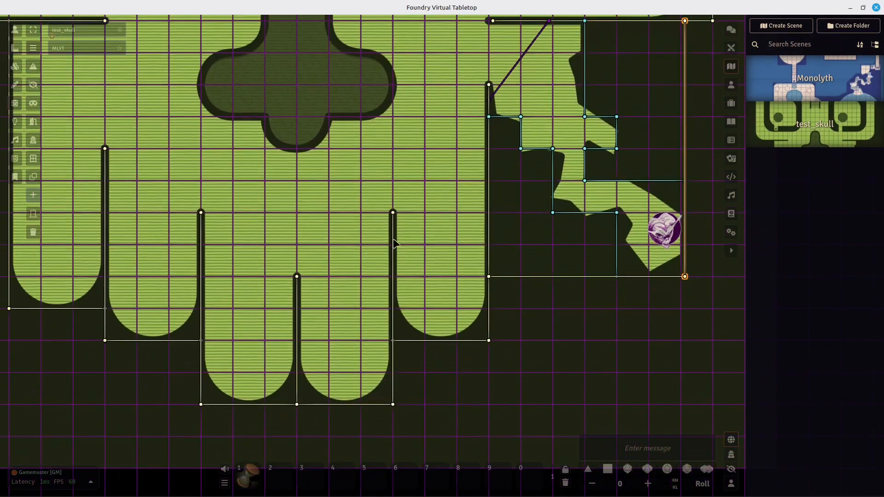
pyautogui.moveTo(442, 149); pyautogui.dragTo(487, 167)
pyautogui.scroll(9, 486, 167)
pyautogui.moveTo(477, 107); pyautogui.dragTo(449, 156)
pyautogui.scroll(14, 414, 217)
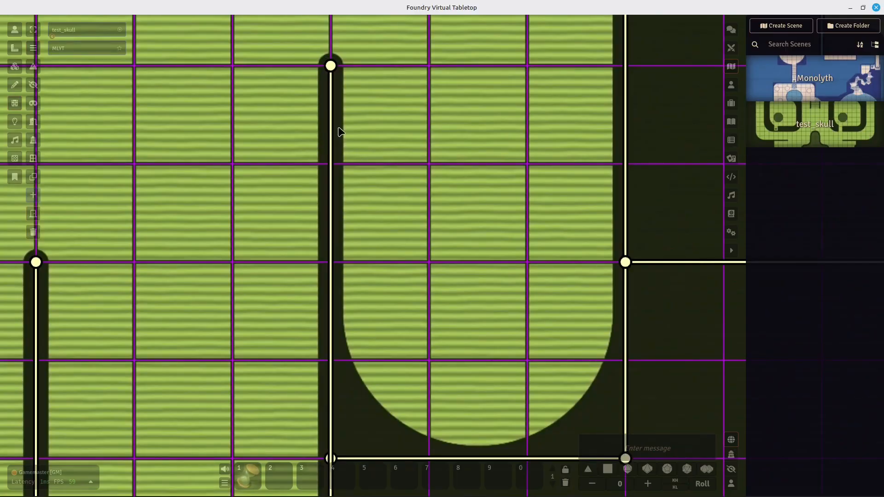
pyautogui.moveTo(300, 115); pyautogui.dragTo(320, 151)
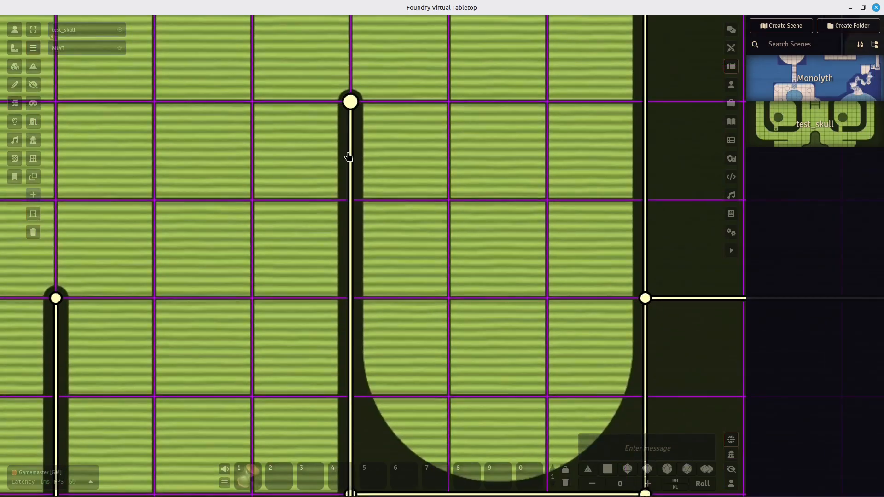
pyautogui.scroll(4, 348, 157)
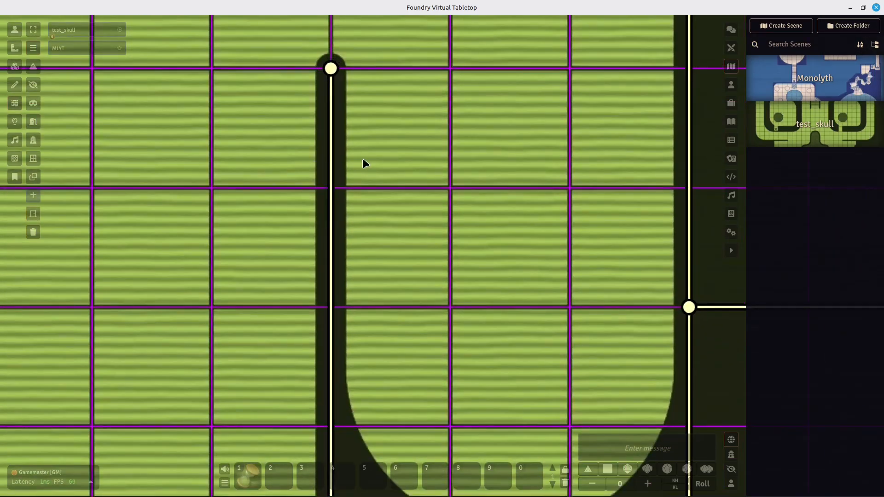
pyautogui.scroll(-8, 364, 164)
pyautogui.scroll(-2, 372, 197)
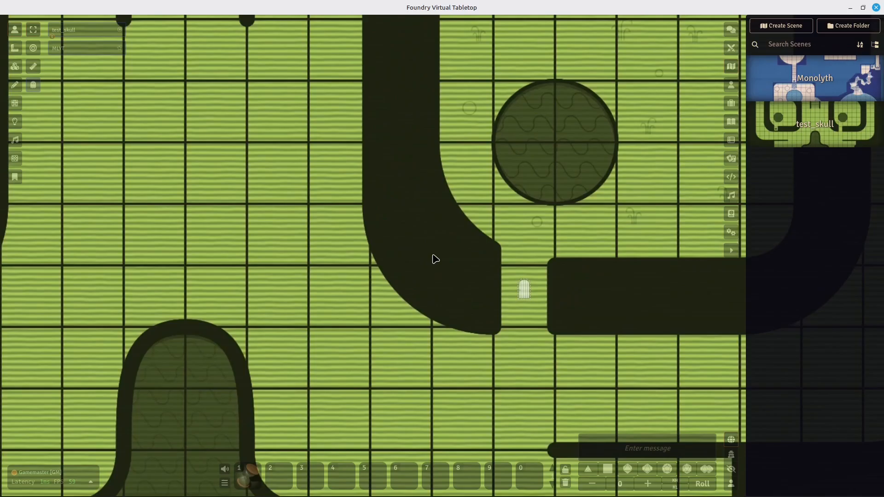
# - Survey the test_skull map from the two rings and central pool up to the staircase and northern hall
pyautogui.moveTo(543, 257); pyautogui.dragTo(719, 263)
pyautogui.moveTo(194, 150); pyautogui.dragTo(479, 164)
pyautogui.moveTo(350, 163); pyautogui.dragTo(344, 111)
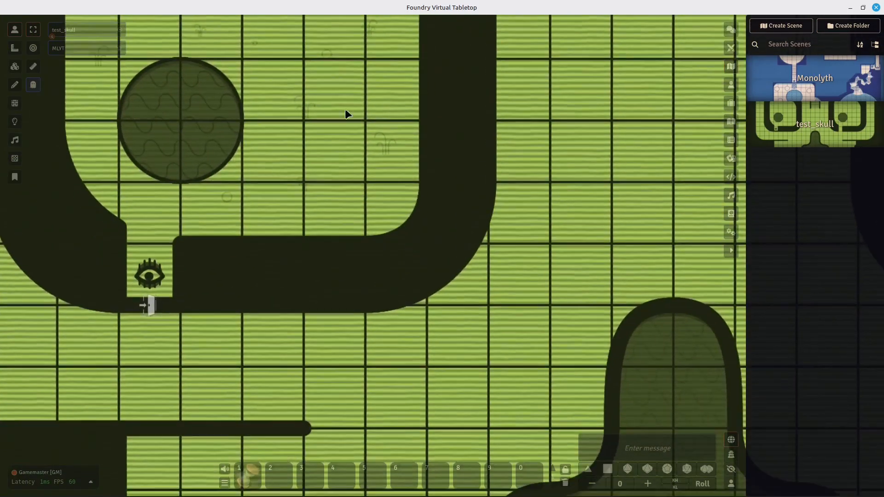
pyautogui.scroll(-9, 357, 133)
pyautogui.moveTo(541, 337); pyautogui.dragTo(379, 261)
pyautogui.scroll(-6, 387, 256)
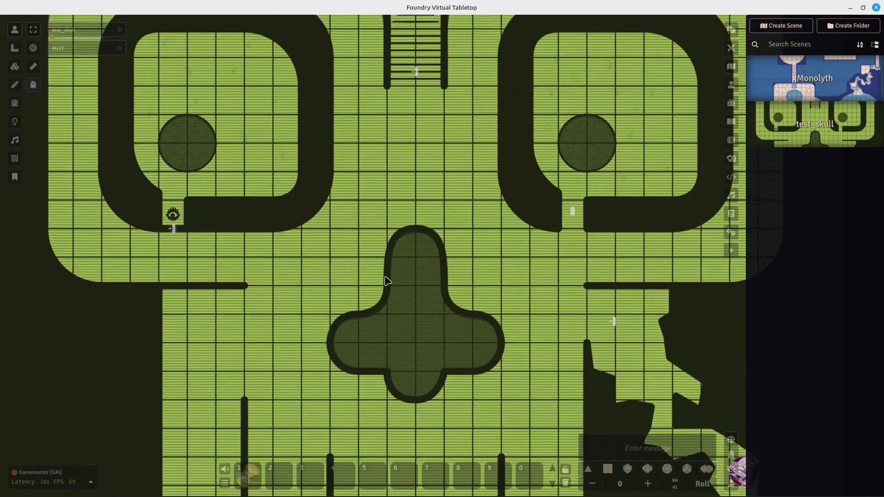
pyautogui.scroll(-3, 412, 172)
pyautogui.moveTo(412, 173); pyautogui.dragTo(402, 357)
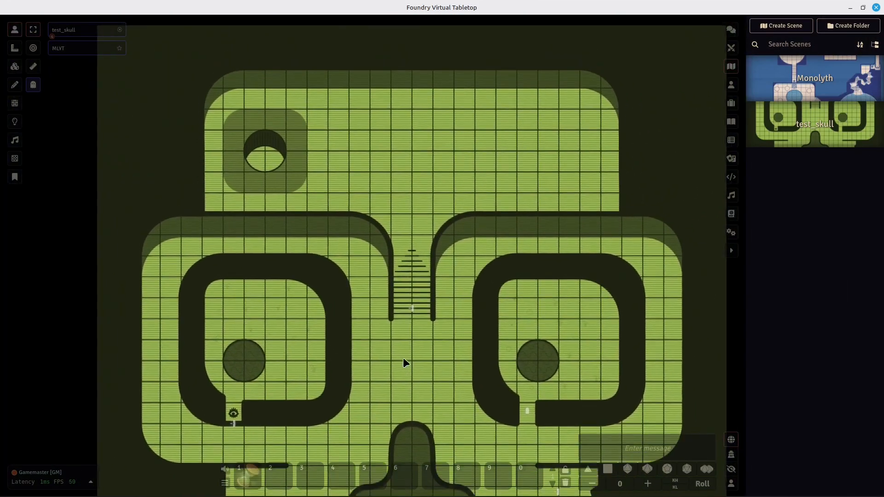
# - Close the Monolyth scene's configuration without saving and view the Monolyth (MLYT) scene
pyautogui.click(817, 82)
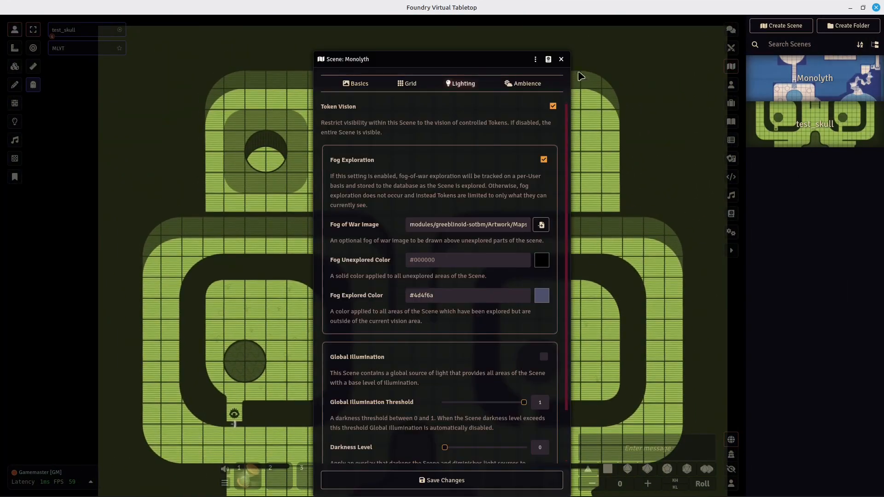
pyautogui.click(561, 60)
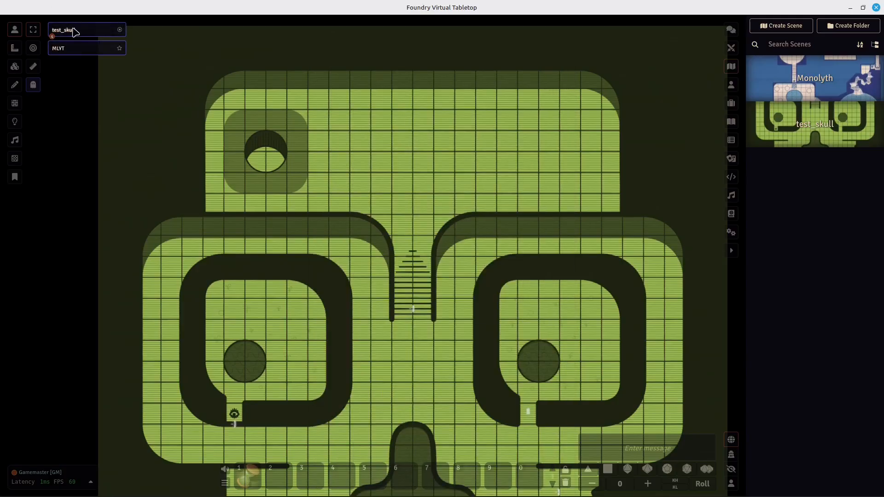
pyautogui.click(71, 48)
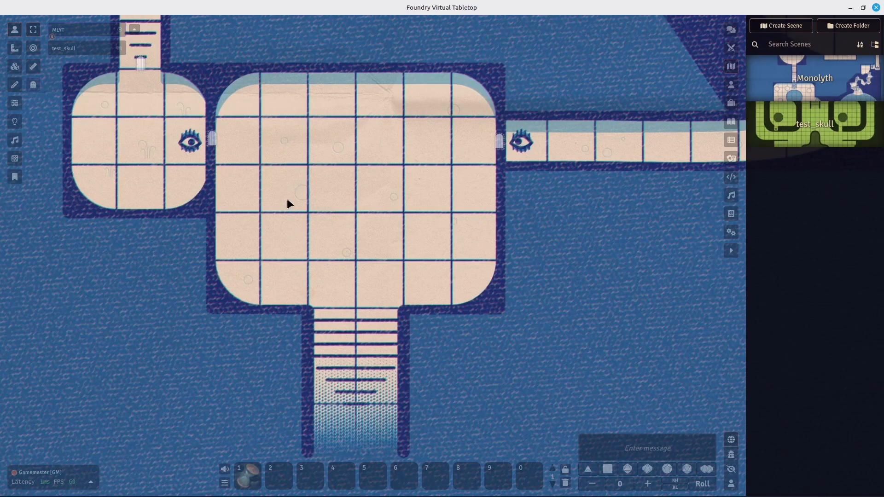
# - Survey the Monolyth map from the large rounded room north to the pillared hall and along the curved staircase to the pool
pyautogui.moveTo(347, 189); pyautogui.dragTo(358, 208)
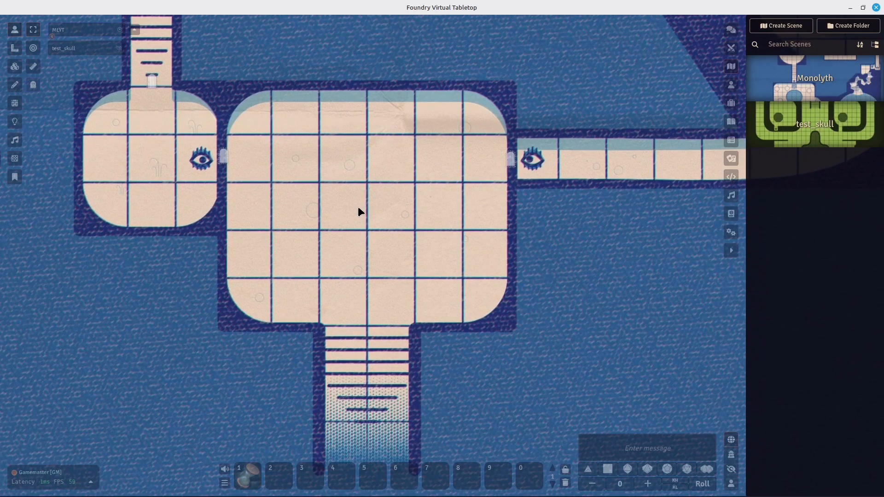
pyautogui.scroll(3, 394, 229)
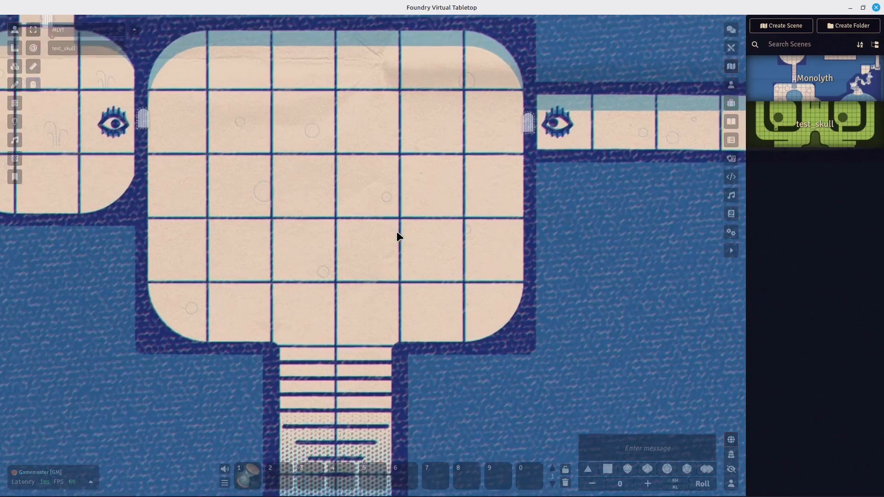
pyautogui.scroll(5, 397, 232)
pyautogui.moveTo(397, 231); pyautogui.dragTo(390, 329)
pyautogui.moveTo(324, 227); pyautogui.dragTo(293, 248)
pyautogui.scroll(-6, 357, 273)
pyautogui.moveTo(352, 275); pyautogui.dragTo(284, 324)
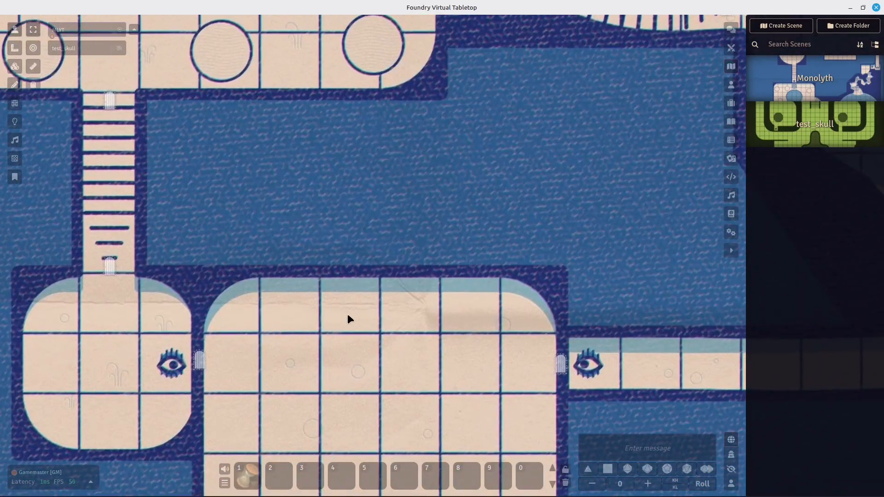
pyautogui.moveTo(347, 314); pyautogui.dragTo(353, 326)
pyautogui.moveTo(368, 194); pyautogui.dragTo(367, 251)
pyautogui.moveTo(323, 213); pyautogui.dragTo(182, 338)
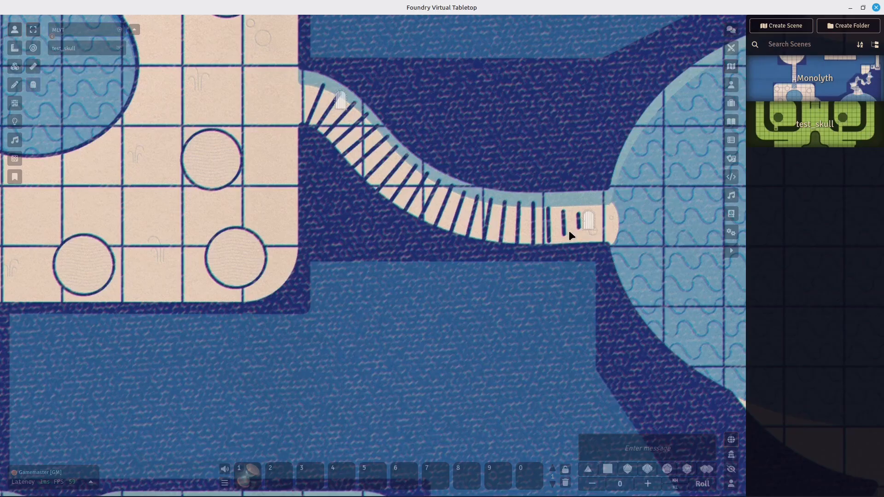
pyautogui.moveTo(240, 162); pyautogui.dragTo(287, 43)
pyautogui.moveTo(325, 240); pyautogui.dragTo(421, 69)
pyautogui.moveTo(349, 283); pyautogui.dragTo(300, 220)
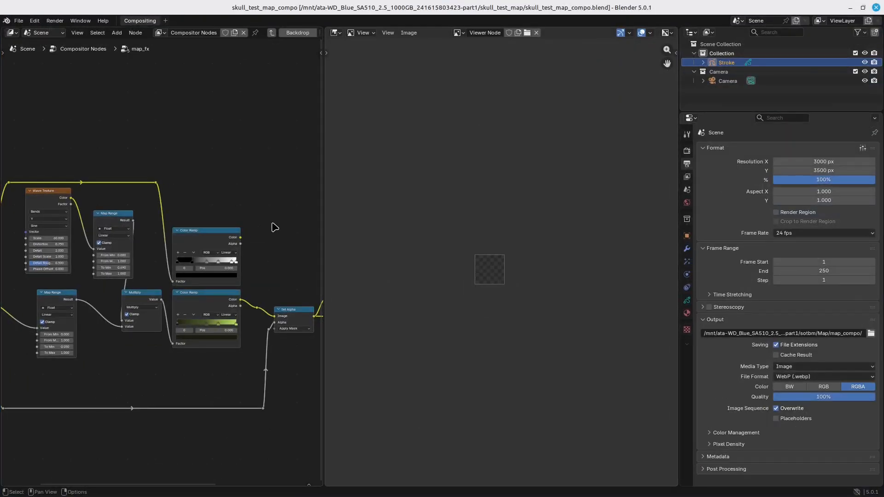
# - Switch to Blender's compositor and leave the map_fx node group for the top-level compositor node tree
pyautogui.rightClick(190, 154)
pyautogui.moveTo(185, 114); pyautogui.dragTo(206, 109)
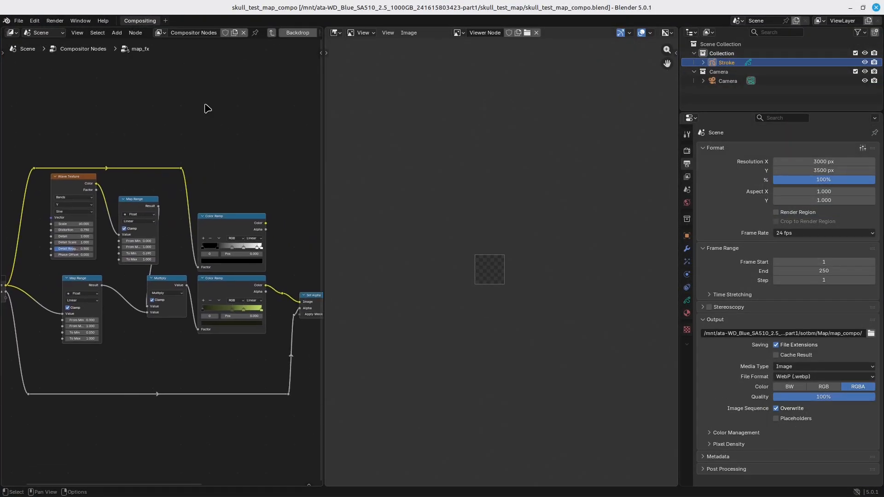
pyautogui.press('Tab')
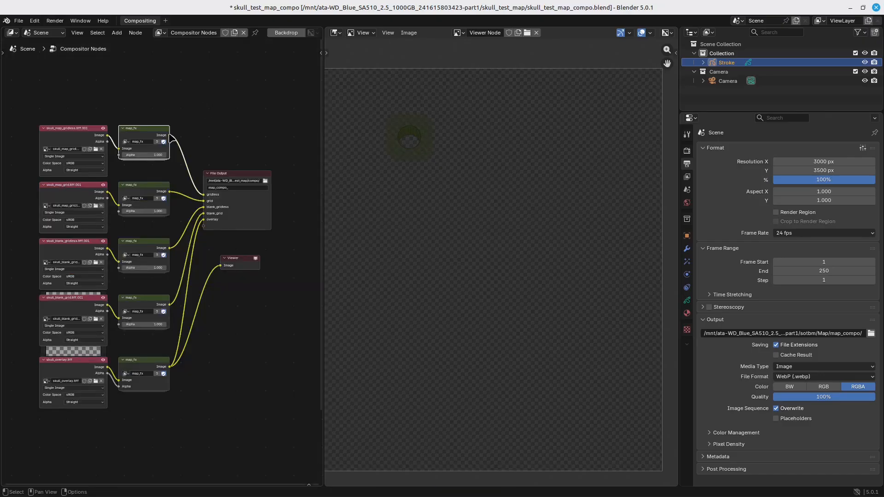
# - View the black-and-white source map skull_map_grid.tiff from the bnw folder and close the image
pyautogui.click(3, 491)
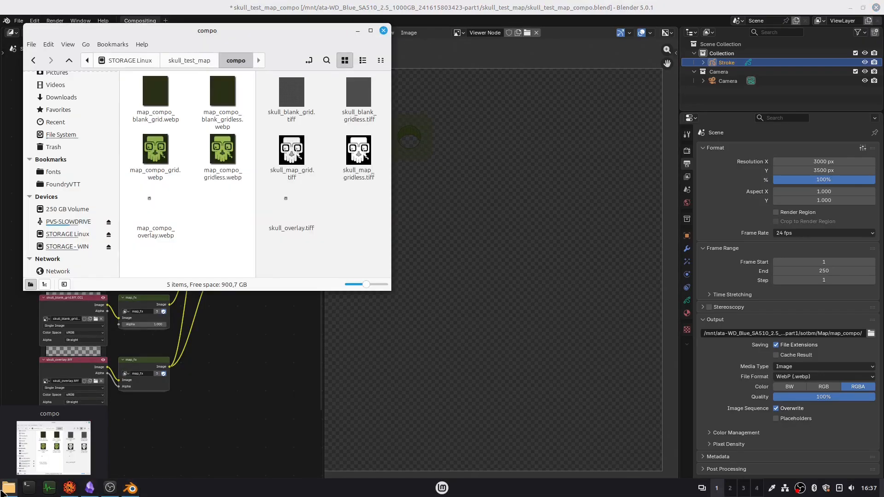
pyautogui.click(347, 274)
pyautogui.doubleClick(291, 146)
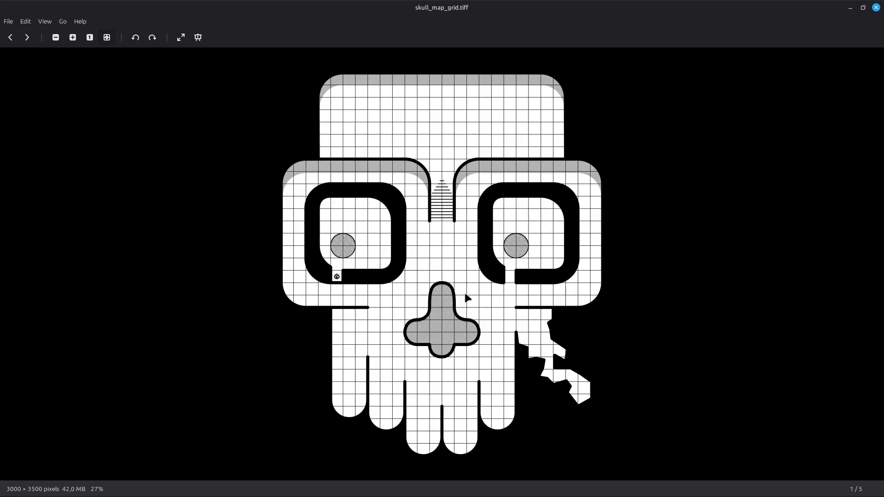
pyautogui.click(877, 8)
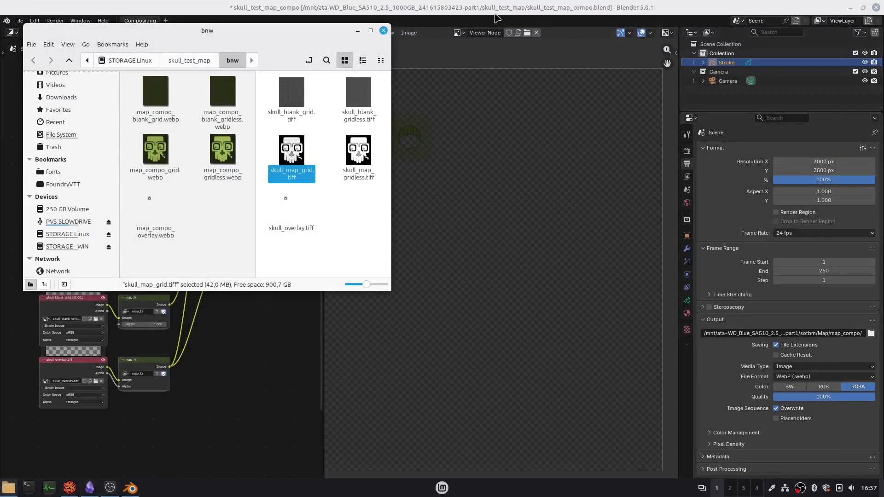
# - View the coloured map_compo_gridless.webp from the compo folder, and return to the Blender compositor
pyautogui.click(217, 153)
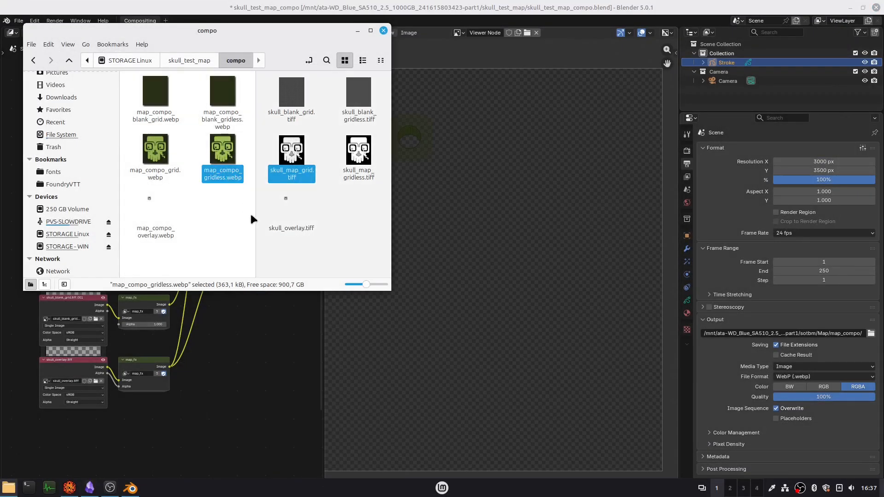
pyautogui.doubleClick(216, 156)
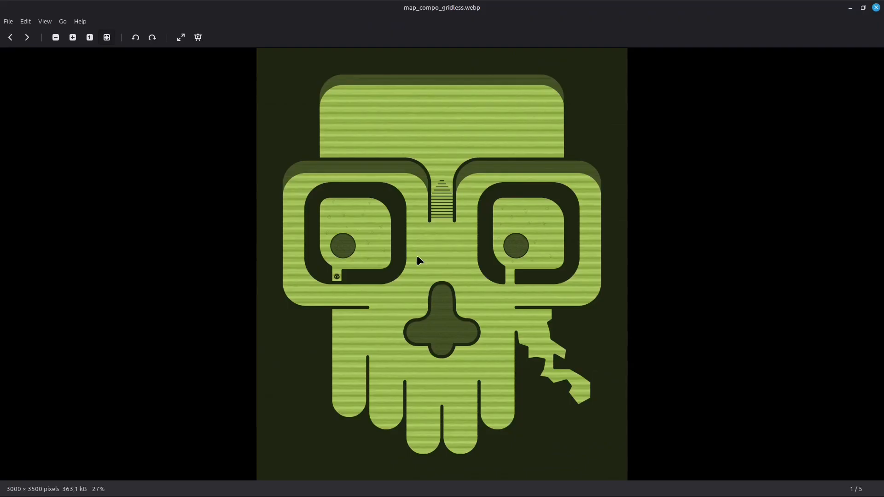
pyautogui.click(876, 8)
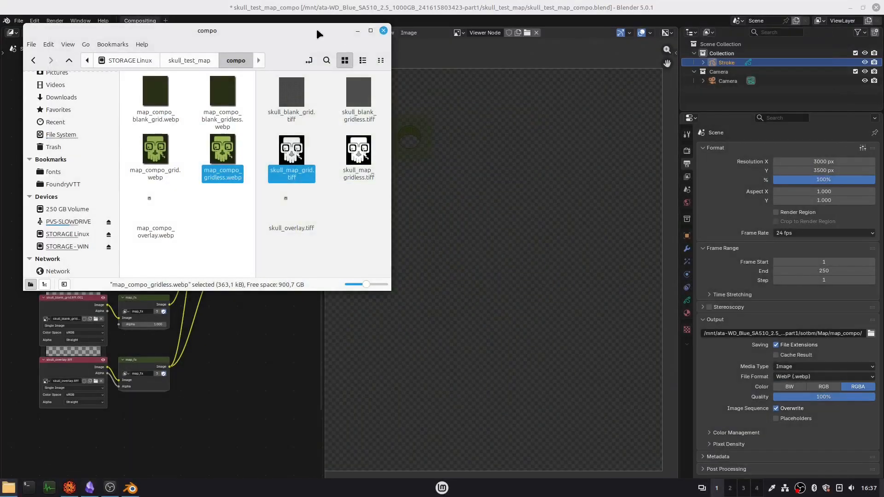
pyautogui.click(357, 31)
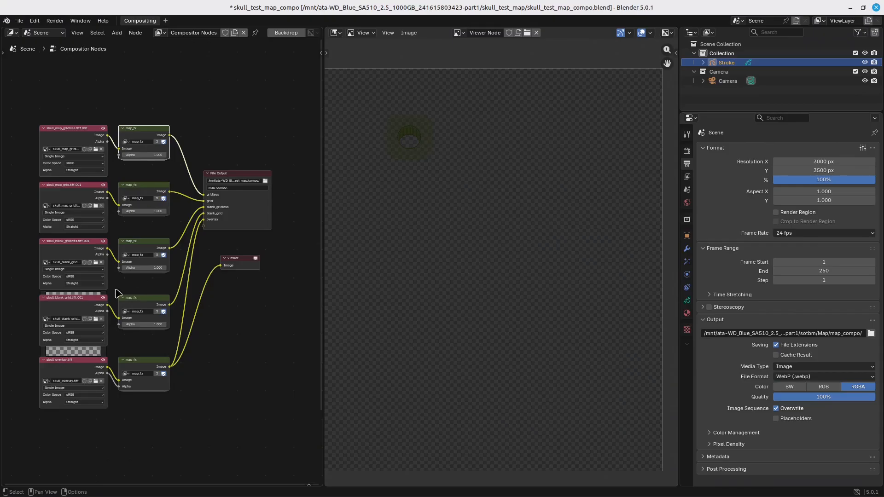
# - Examine the five source image nodes from skull_map_gridless down to skull_overlay, and the overlay's map_fx node
pyautogui.click(70, 139)
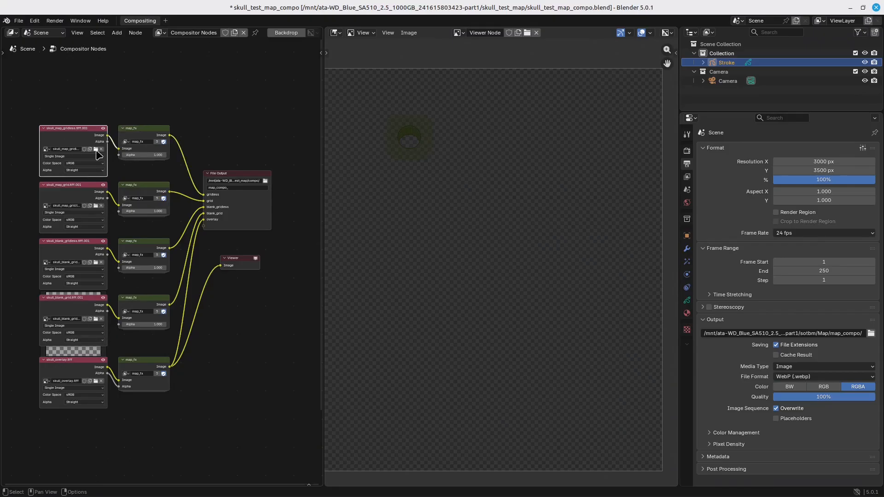
pyautogui.click(81, 195)
pyautogui.click(73, 249)
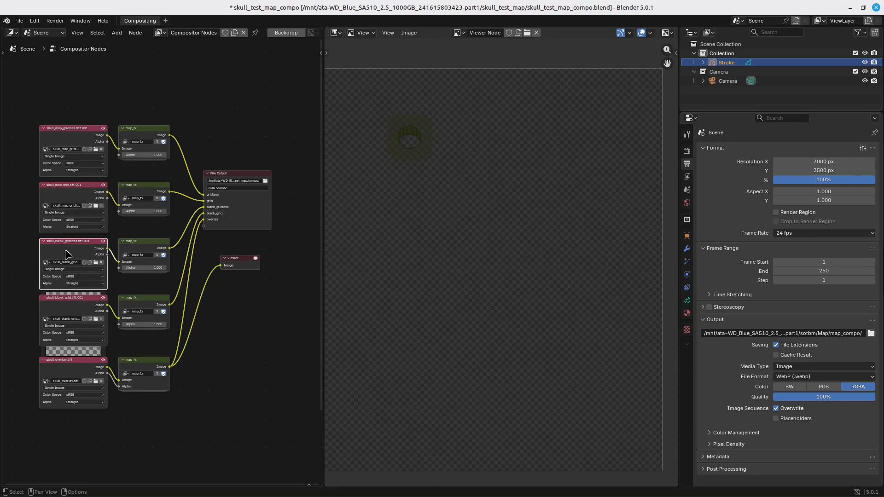
pyautogui.click(72, 311)
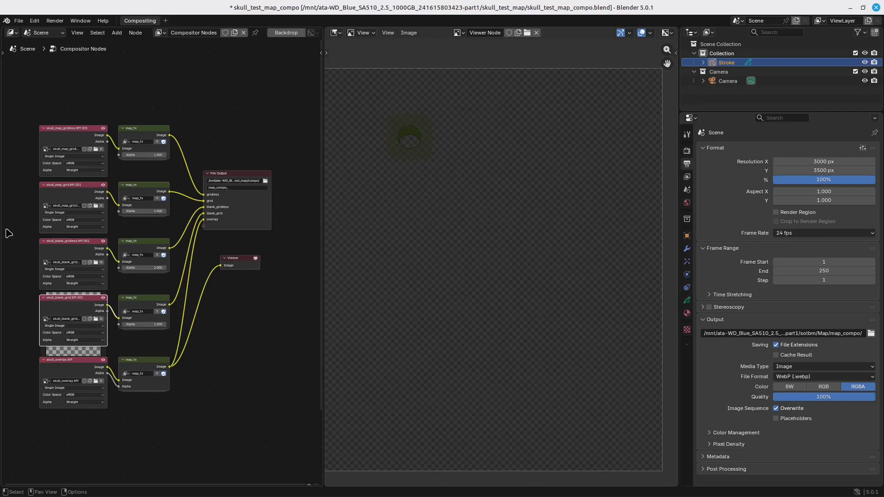
pyautogui.click(67, 364)
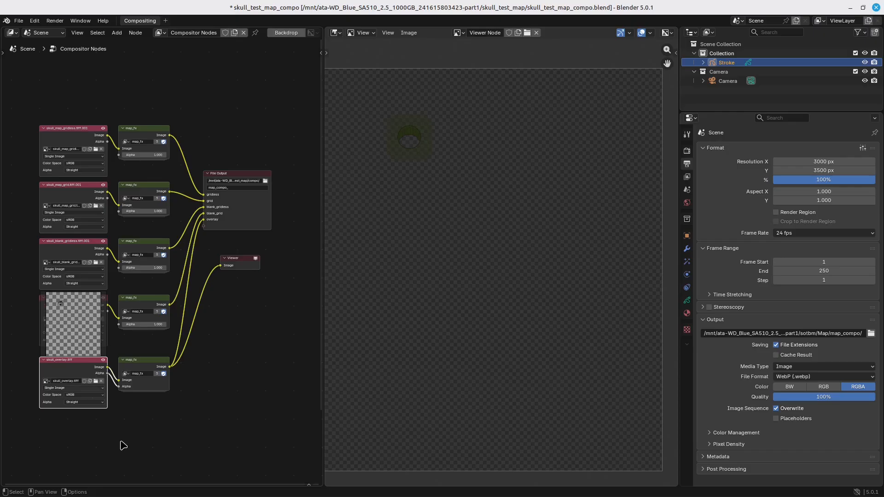
pyautogui.click(144, 363)
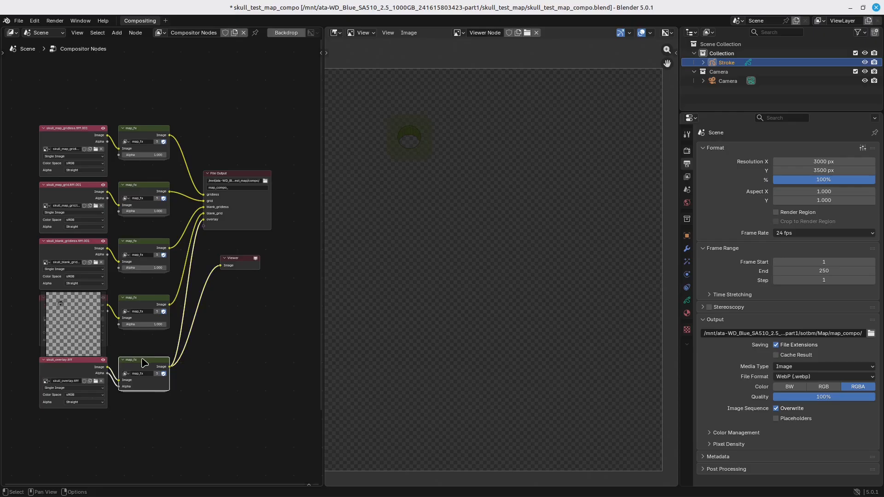
# - Trace the compositing chain from the source images through the gridless map's map_fx node to the File Output node
pyautogui.moveTo(29, 92); pyautogui.dragTo(314, 466)
pyautogui.click(81, 139)
pyautogui.click(69, 186)
pyautogui.click(65, 254)
pyautogui.click(56, 368)
pyautogui.click(140, 132)
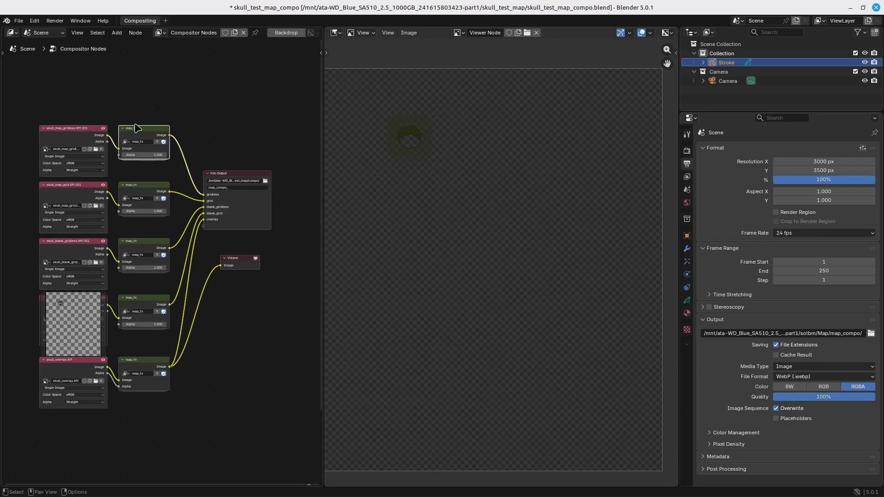
pyautogui.click(246, 174)
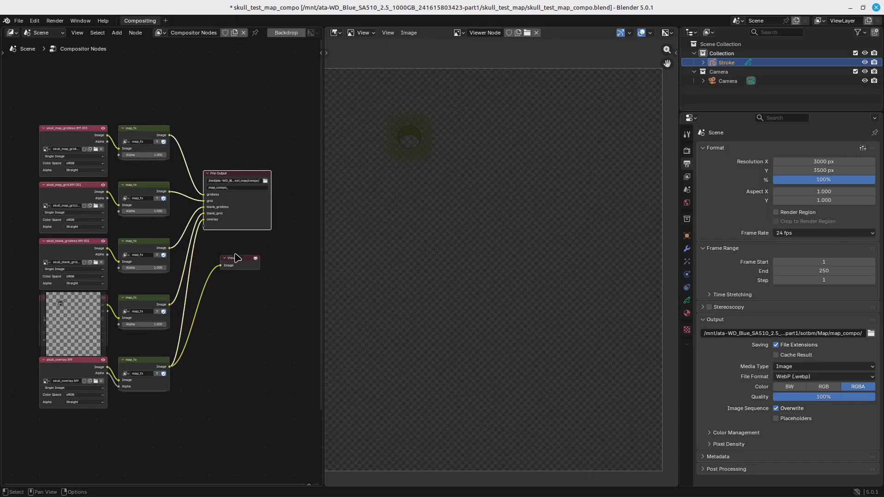
# - Preview the gridless map's map_fx node in the Viewer and place the Viewer node above File Output
pyautogui.rightClick(218, 98)
pyautogui.click(260, 110)
pyautogui.moveTo(260, 111); pyautogui.dragTo(292, 123)
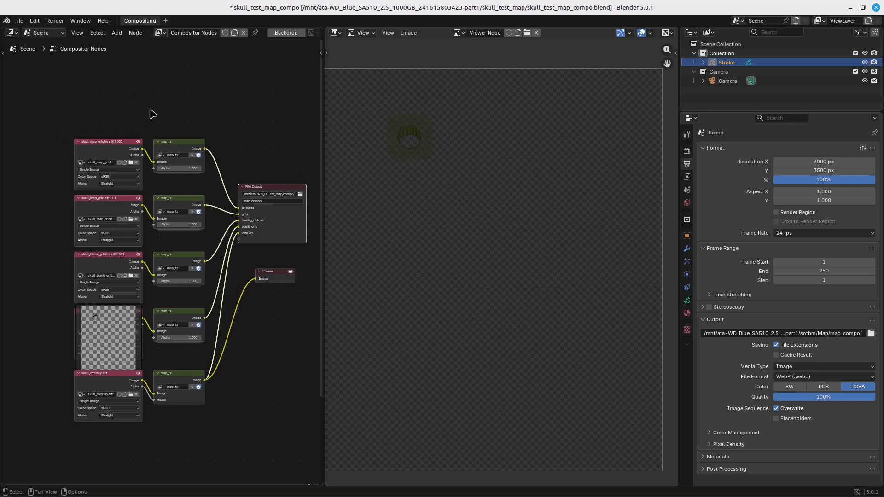
pyautogui.keyDown('ctrl'); pyautogui.keyDown('shift'); pyautogui.click(175, 150); pyautogui.keyUp('shift'); pyautogui.keyUp('ctrl')
pyautogui.click(260, 271)
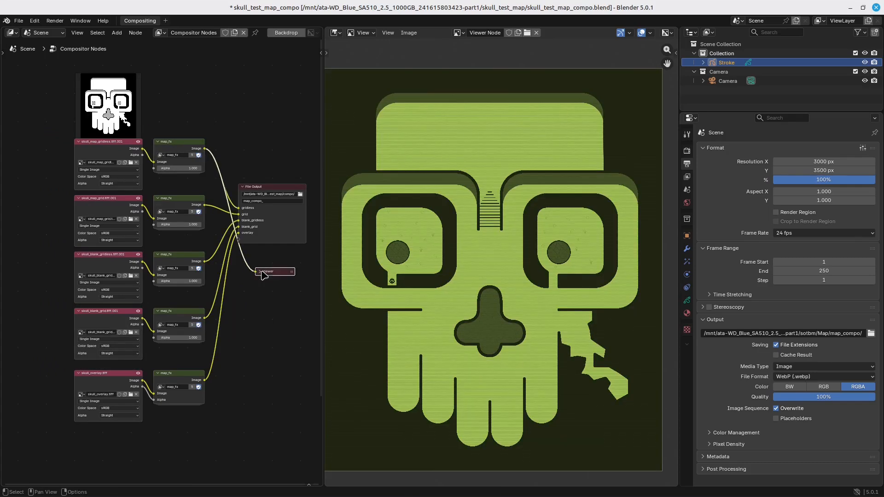
pyautogui.click(260, 272)
pyautogui.moveTo(280, 275); pyautogui.dragTo(269, 106)
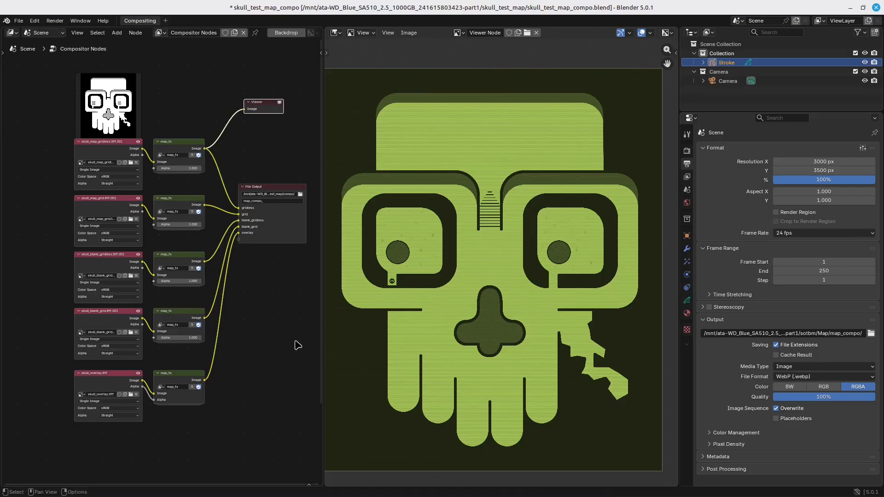
# - Enter the gridless map's map_fx group and examine its Wave Texture and upper Map Range nodes
pyautogui.click(167, 150)
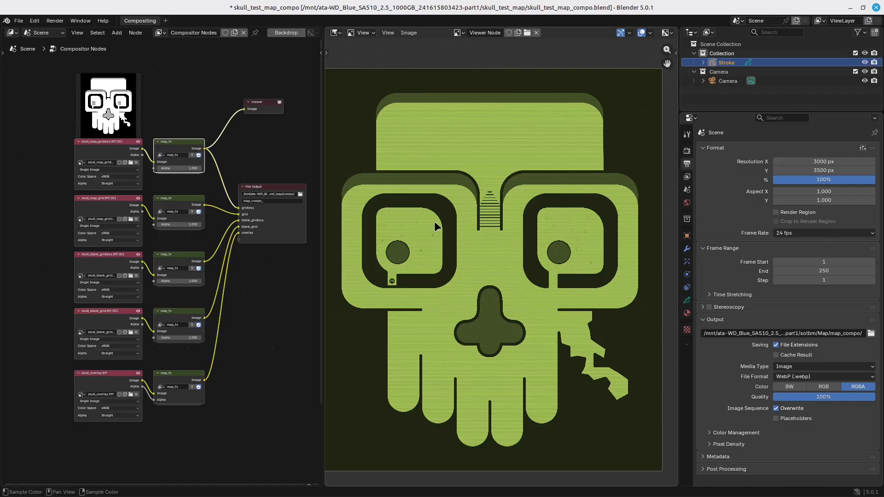
pyautogui.press('Tab')
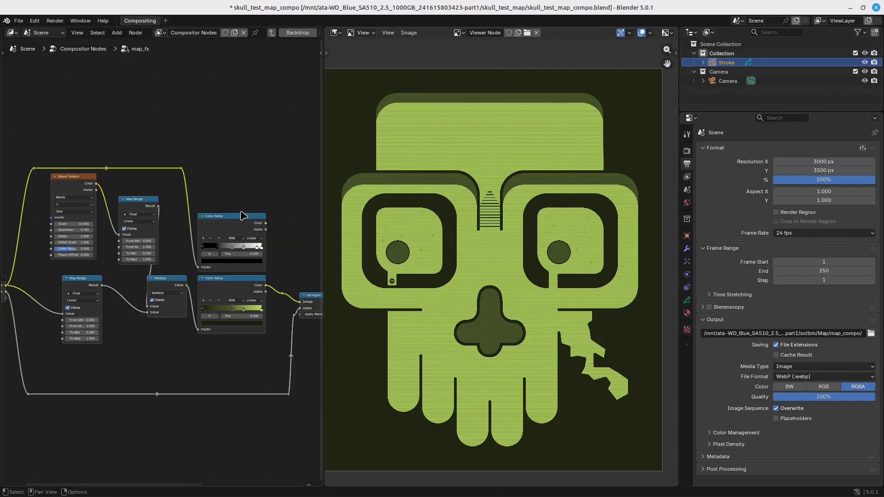
pyautogui.scroll(3, 230, 312)
pyautogui.scroll(-6, 148, 176)
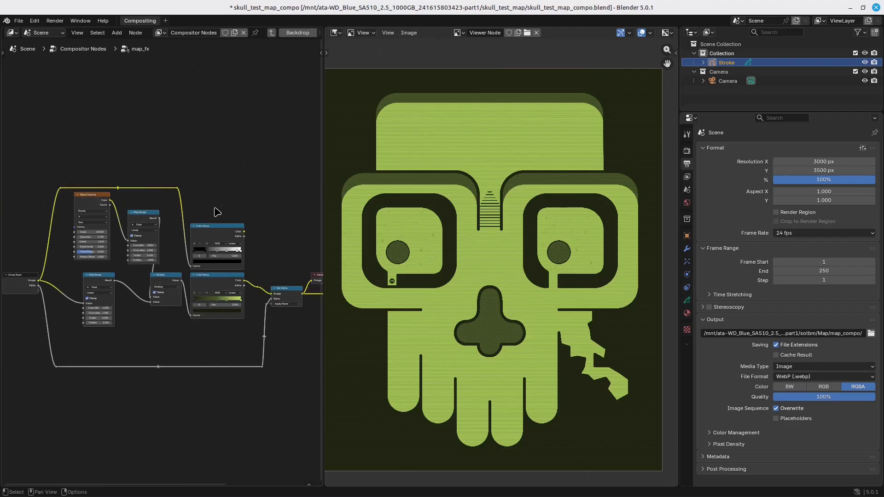
pyautogui.moveTo(59, 153); pyautogui.dragTo(156, 236)
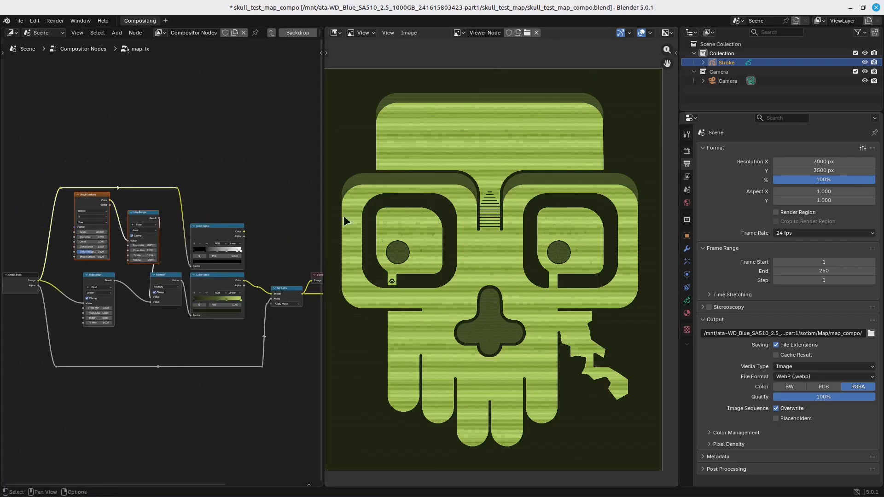
pyautogui.click(248, 179)
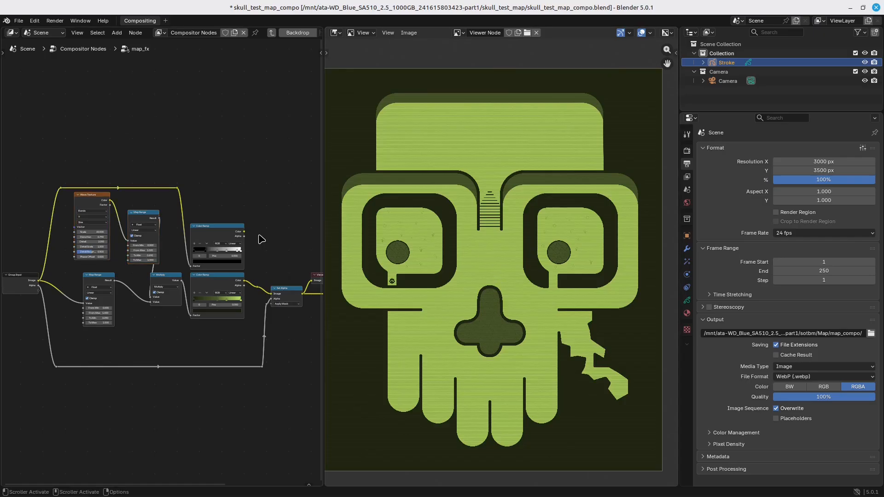
# - Connect the upper black-and-white Color Ramp's Color output to the reroute that feeds Set Alpha's Image input
pyautogui.scroll(5, 261, 238)
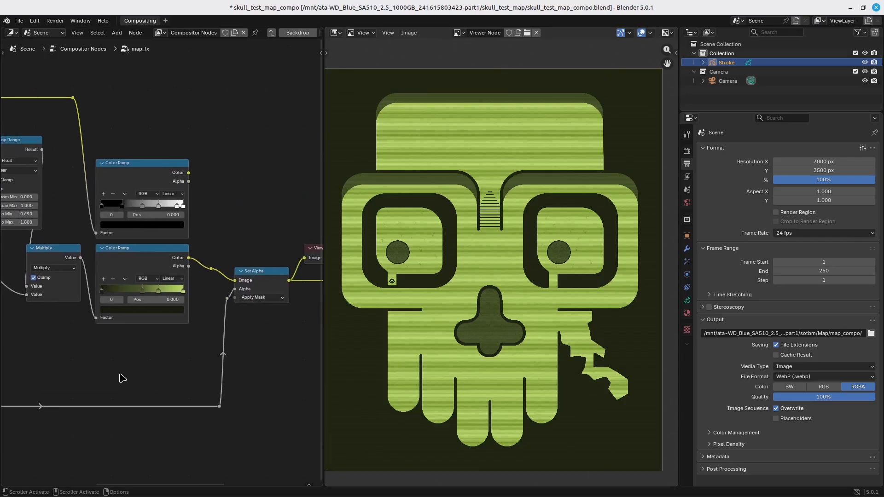
pyautogui.moveTo(107, 388); pyautogui.dragTo(154, 391)
pyautogui.moveTo(225, 90); pyautogui.dragTo(267, 269)
# - Change the first stop of the upper Color Ramp from black to a dark blue
pyautogui.click(64, 152)
pyautogui.click(109, 186)
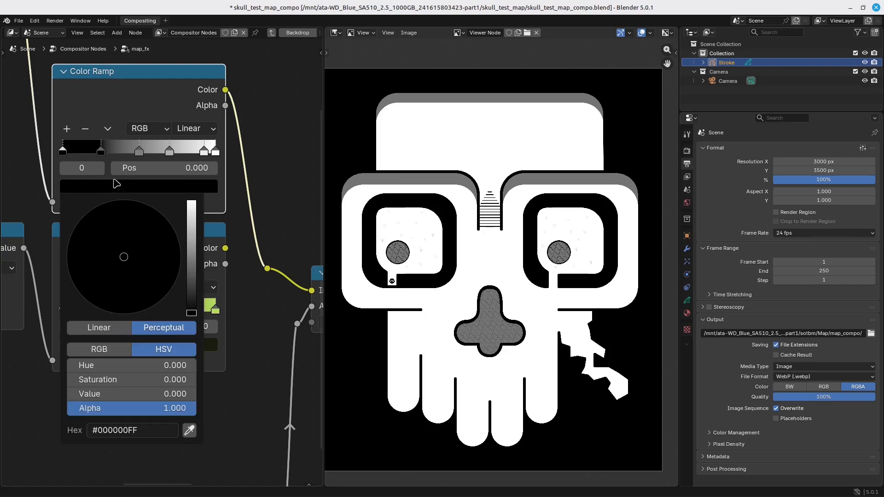
pyautogui.moveTo(194, 304); pyautogui.dragTo(191, 273)
pyautogui.click(179, 243)
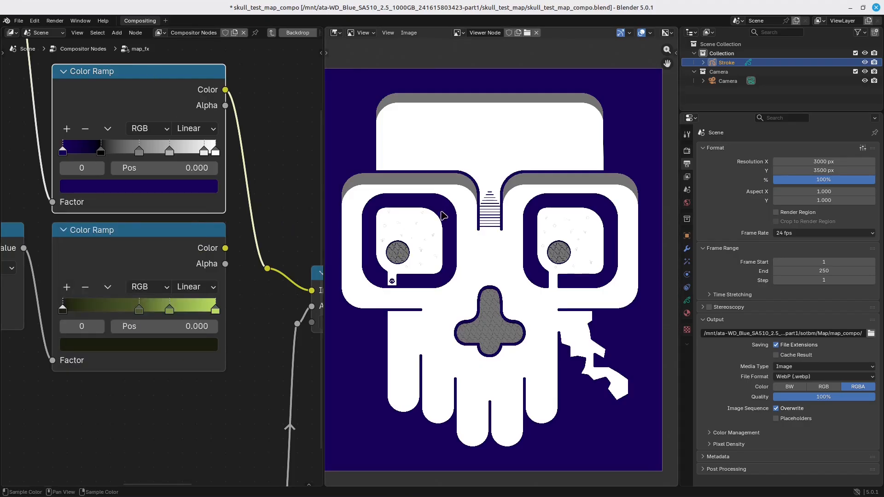
pyautogui.moveTo(90, 489)
pyautogui.click(263, 120)
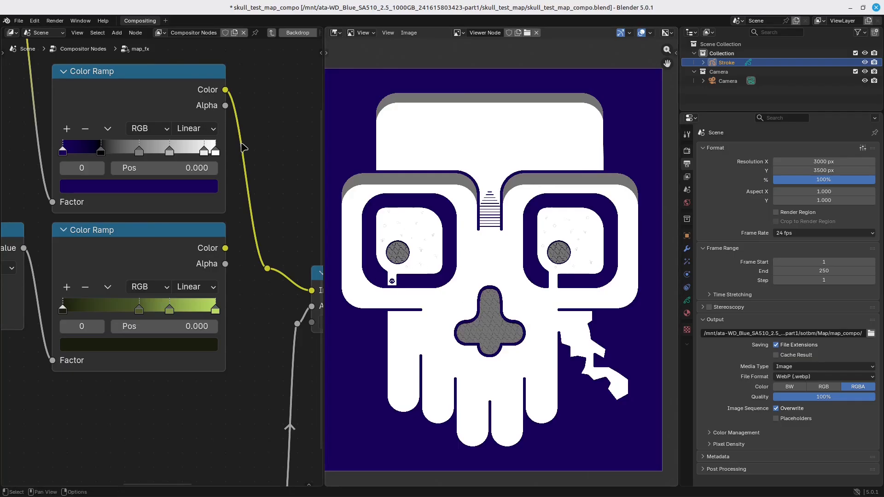
# - Close Blender and discard the unsaved changes to skull_test_map_compo.blend
pyautogui.scroll(-3, 283, 191)
pyautogui.moveTo(283, 190); pyautogui.dragTo(282, 211)
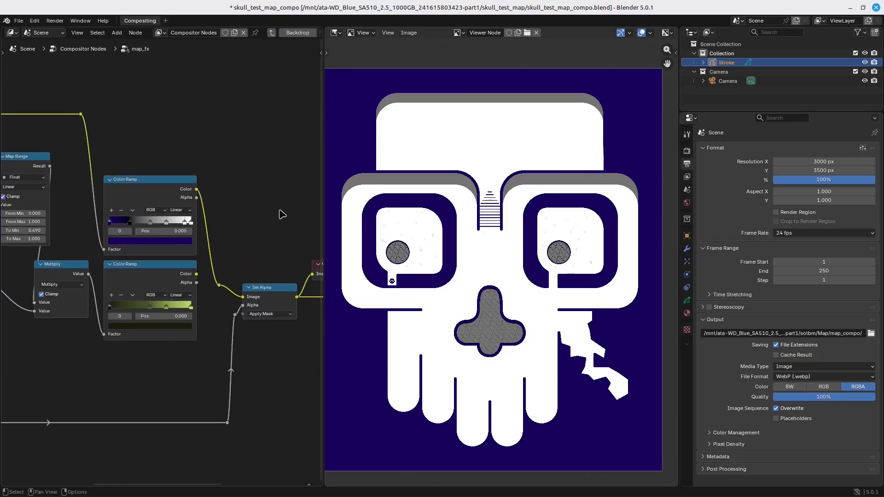
pyautogui.click(875, 9)
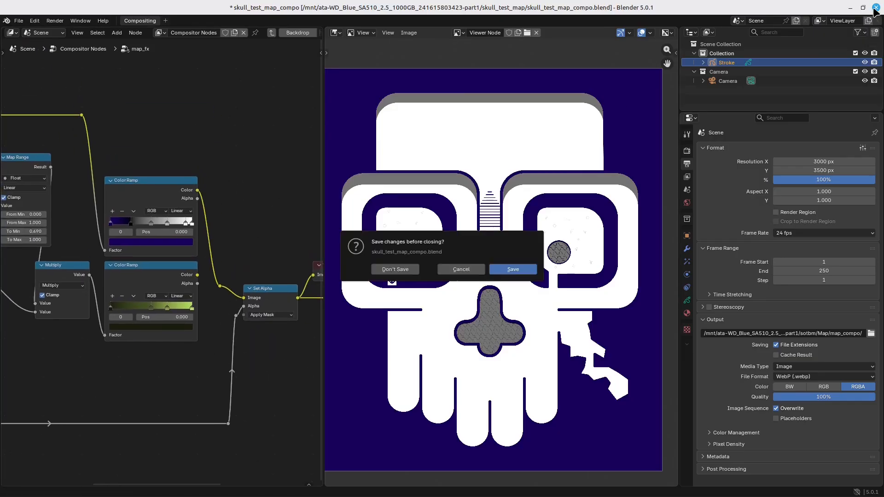
pyautogui.click(390, 272)
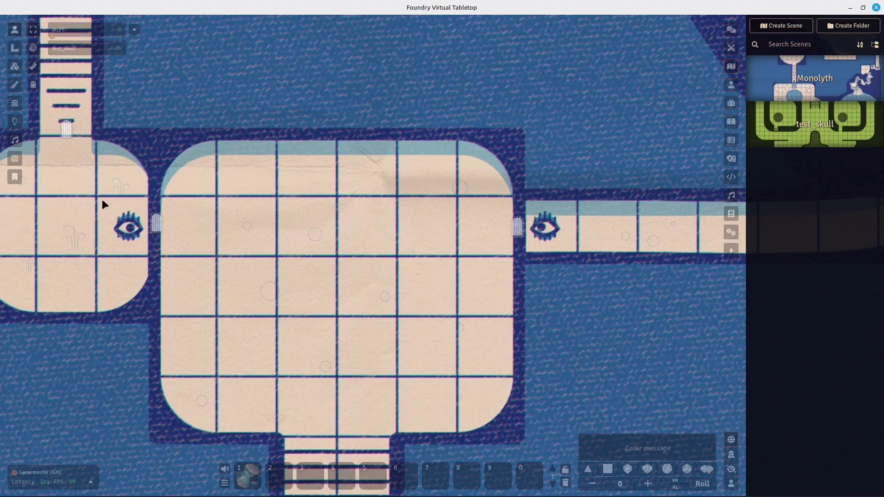
# - In Foundry, set the Monolyth scene's grid opacity to 1 and save the scene configuration
pyautogui.scroll(6, 249, 279)
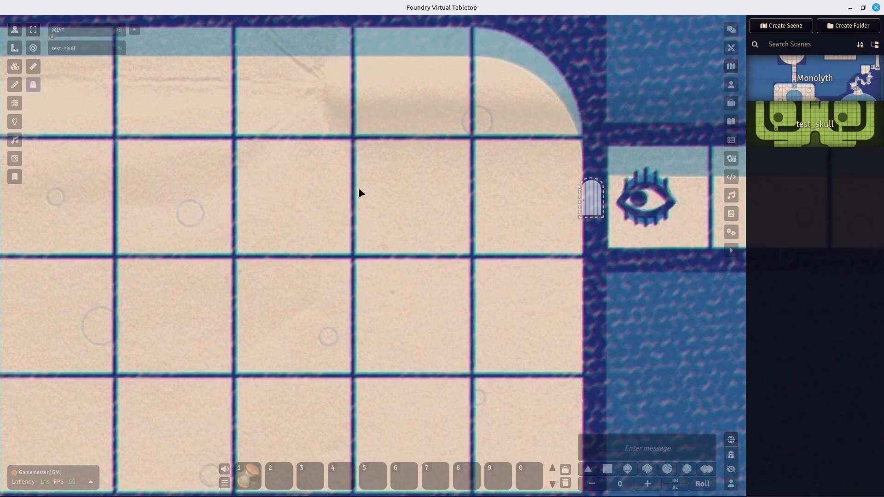
pyautogui.click(824, 78)
pyautogui.click(407, 83)
pyautogui.moveTo(406, 377); pyautogui.dragTo(654, 402)
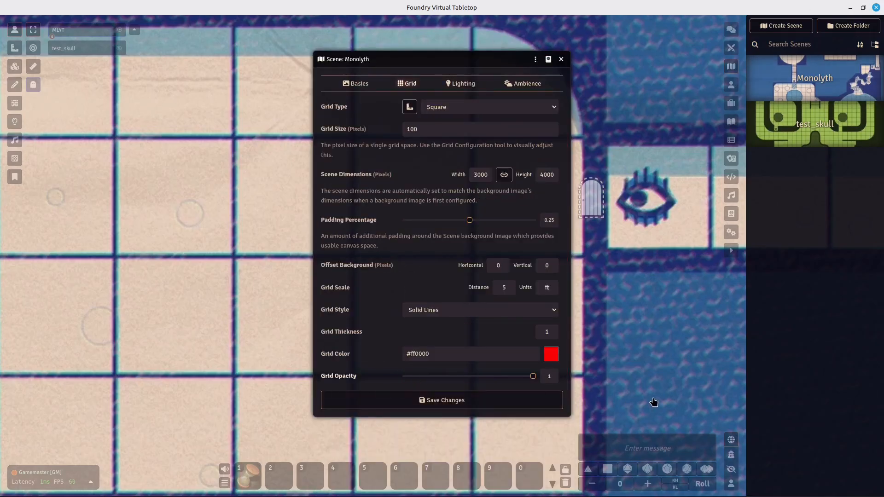
pyautogui.click(517, 402)
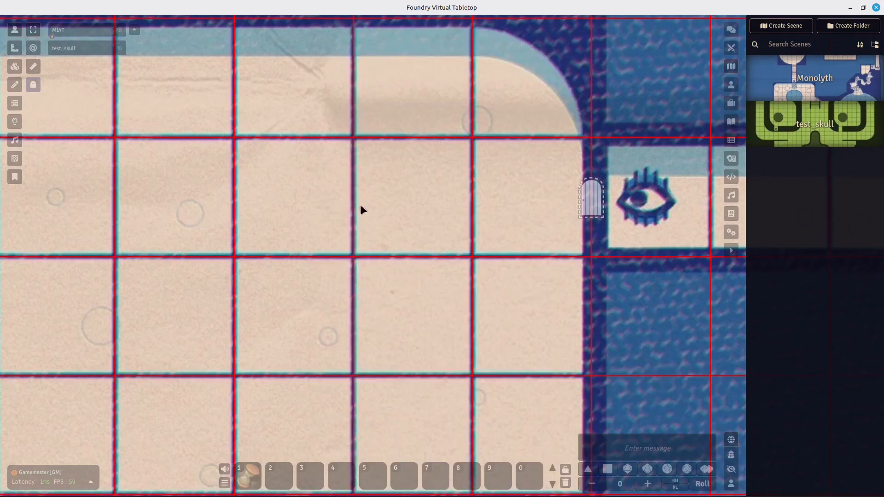
# - Set the Monolyth scene's grid opacity back to 0 and save the changes
pyautogui.click(813, 79)
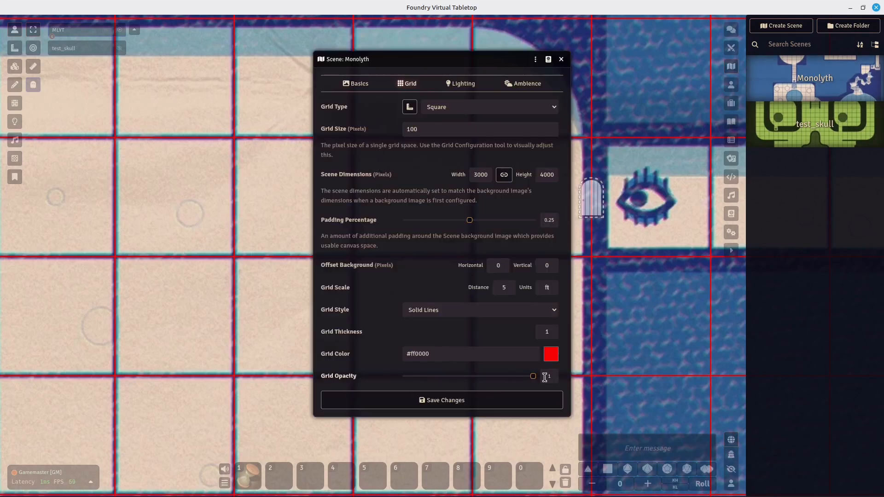
pyautogui.moveTo(533, 378); pyautogui.dragTo(369, 375)
pyautogui.click(388, 400)
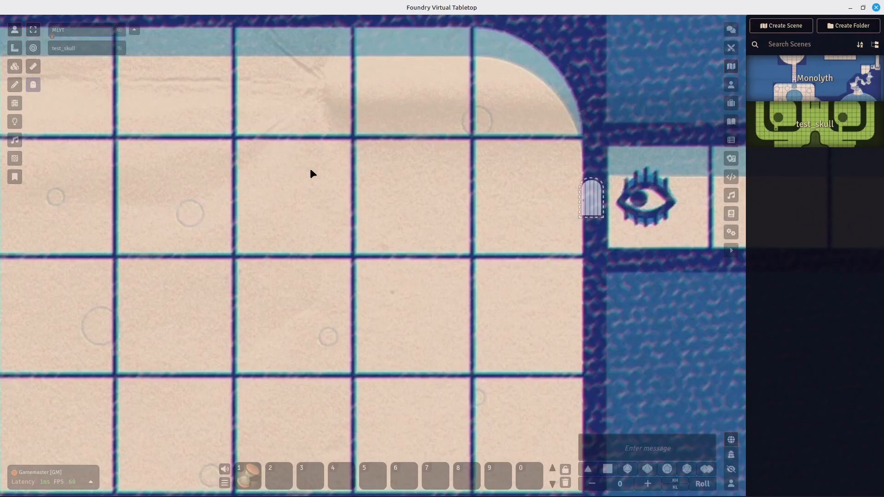
# - Review the grid settings in the test_skull scene's configuration and close it without saving
pyautogui.moveTo(310, 171); pyautogui.dragTo(346, 179)
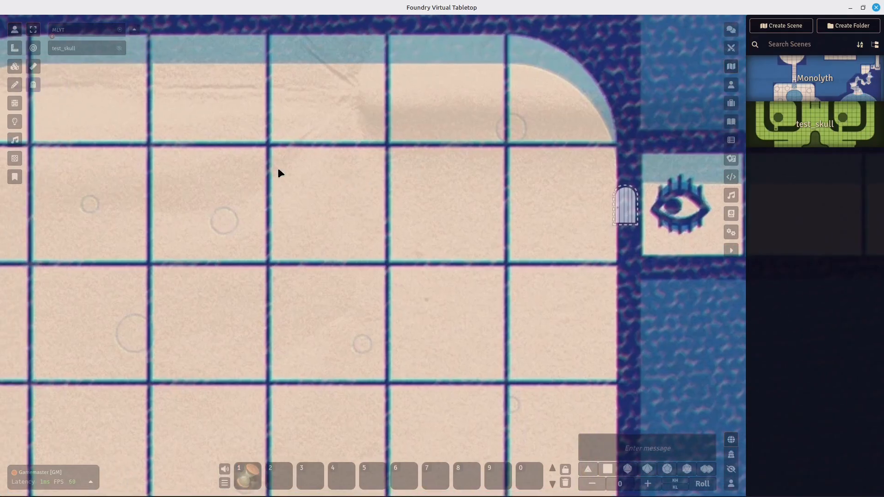
pyautogui.scroll(4, 278, 168)
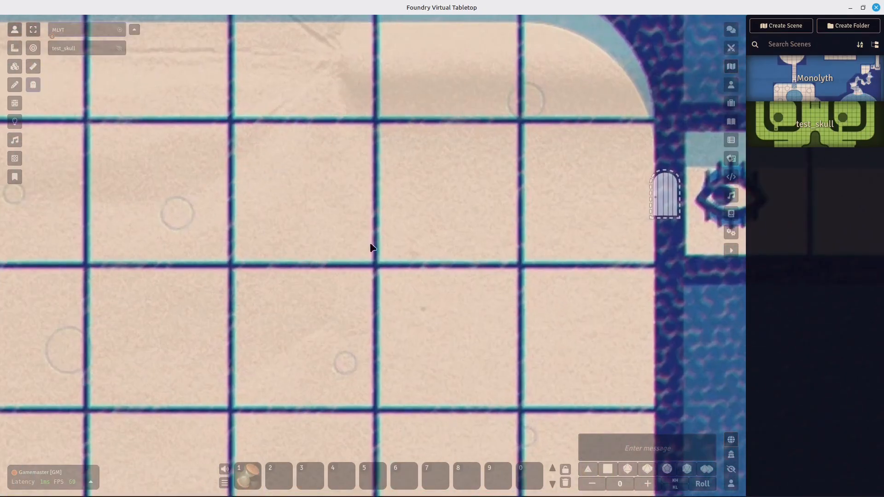
pyautogui.click(810, 121)
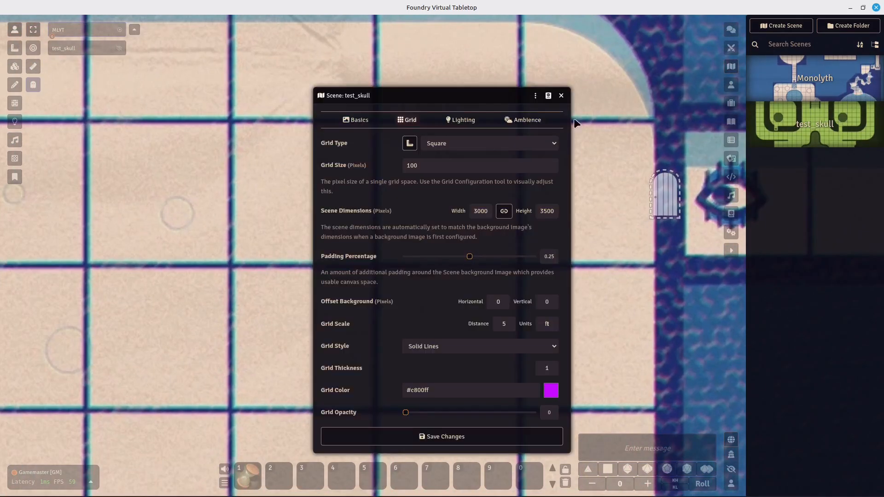
pyautogui.click(561, 97)
# - Switch to the test_skull scene and examine its grid lines, stairs and thick walls up close
pyautogui.click(64, 48)
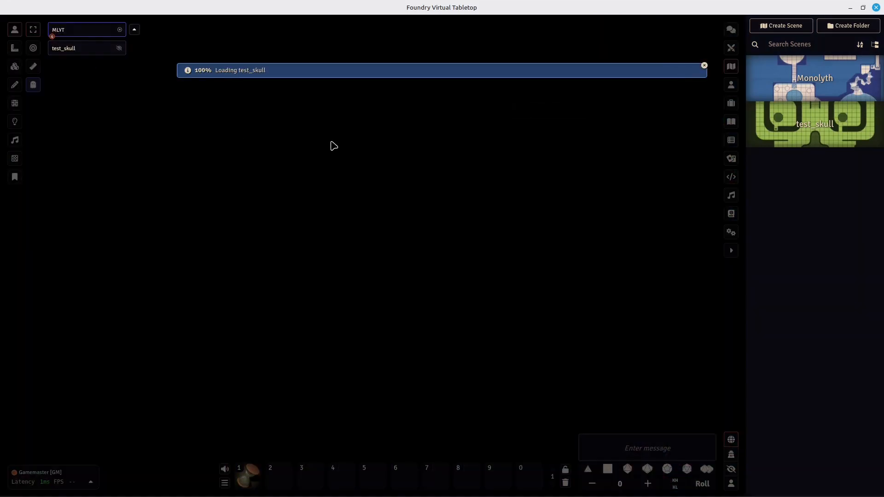
pyautogui.scroll(20, 370, 251)
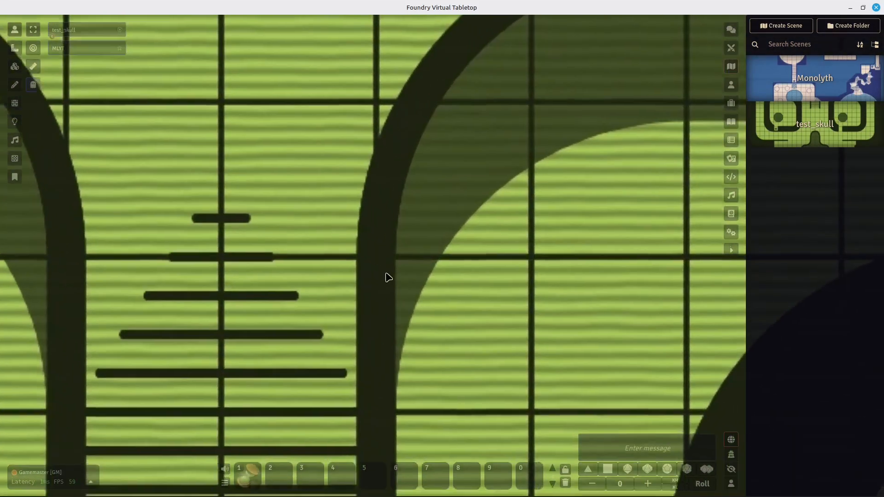
pyautogui.moveTo(386, 274); pyautogui.dragTo(304, 163)
pyautogui.moveTo(325, 361); pyautogui.dragTo(186, 54)
pyautogui.scroll(-4, 355, 297)
pyautogui.scroll(-1, 355, 298)
pyautogui.moveTo(355, 297); pyautogui.dragTo(306, 273)
pyautogui.scroll(6, 307, 314)
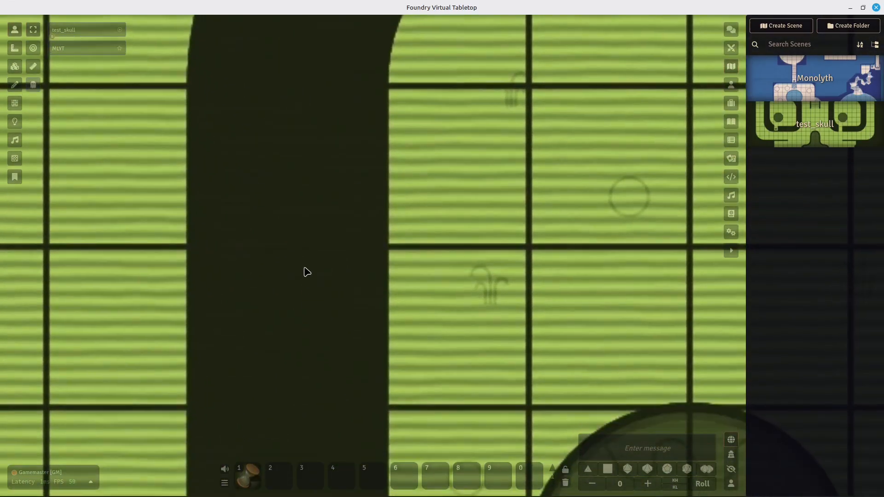
# - Open map_compo_grid.webp from the compo folder in the image viewer, examine its line texture and close it
pyautogui.click(8, 488)
pyautogui.doubleClick(154, 152)
pyautogui.scroll(5, 399, 243)
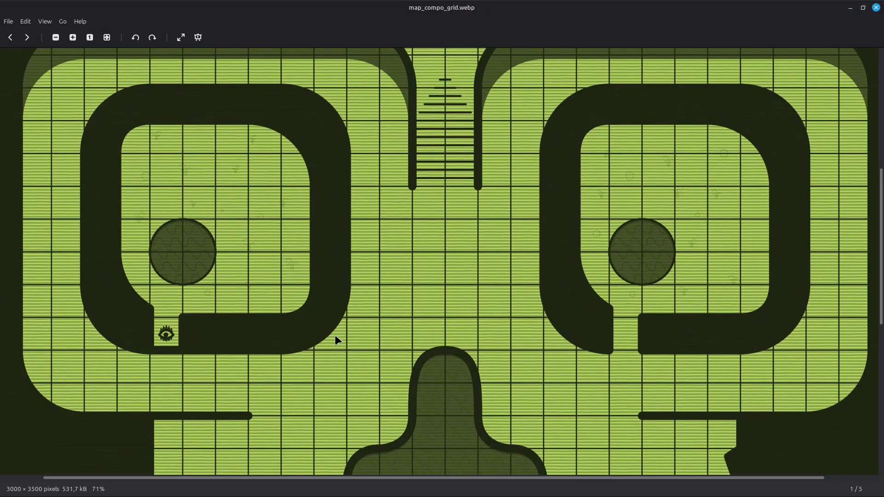
pyautogui.scroll(3, 283, 257)
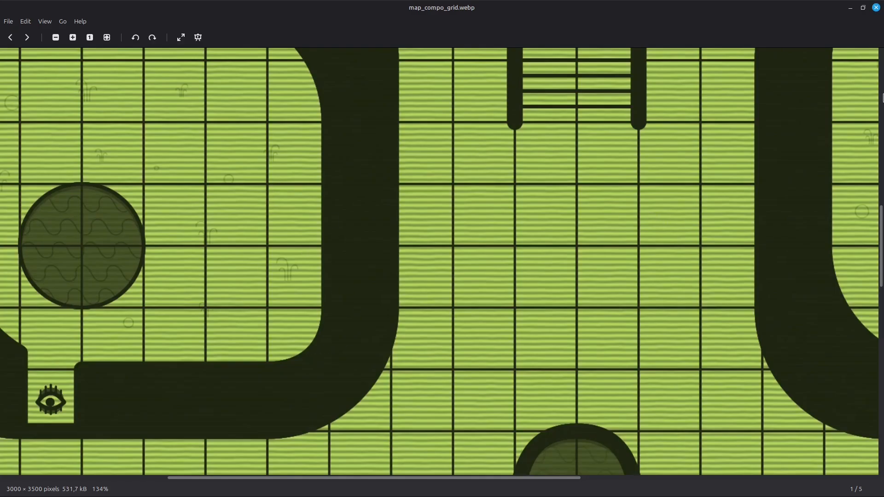
pyautogui.click(876, 7)
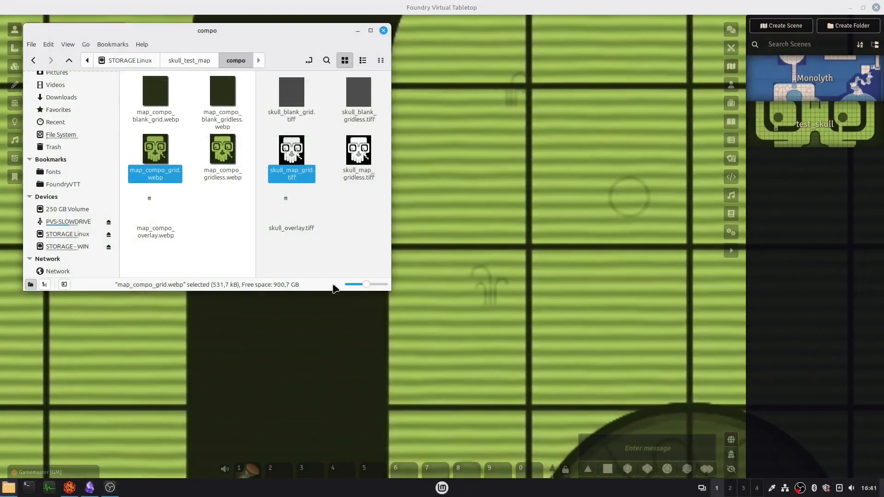
# - Return to Foundry and examine the test_skull map from its eye rooms down to the whole skull layout
pyautogui.click(429, 12)
pyautogui.scroll(-8, 464, 167)
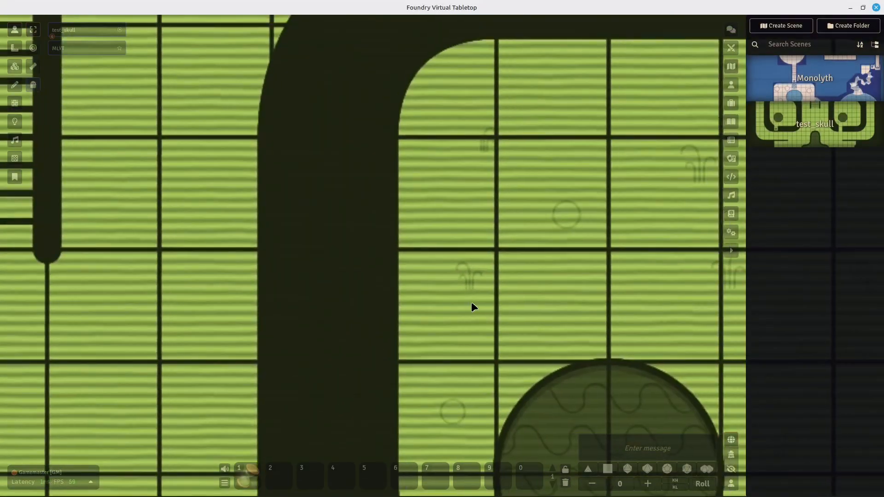
pyautogui.scroll(-6, 551, 181)
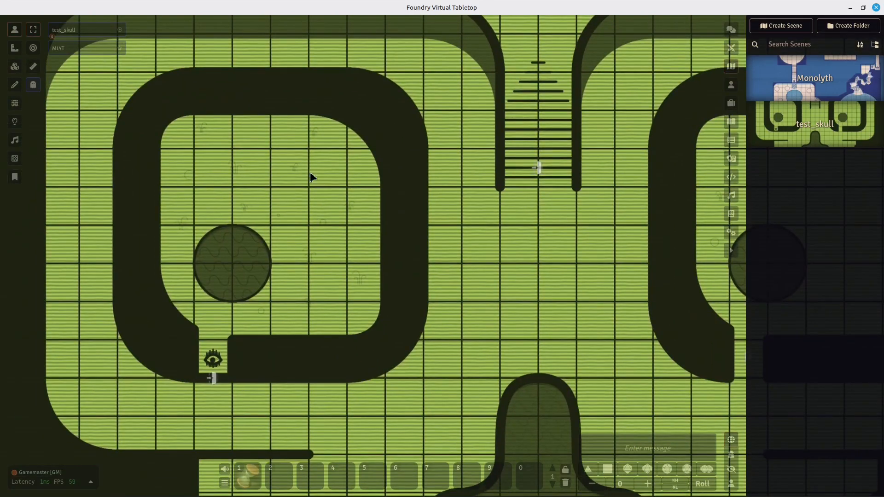
pyautogui.moveTo(310, 177); pyautogui.dragTo(321, 181)
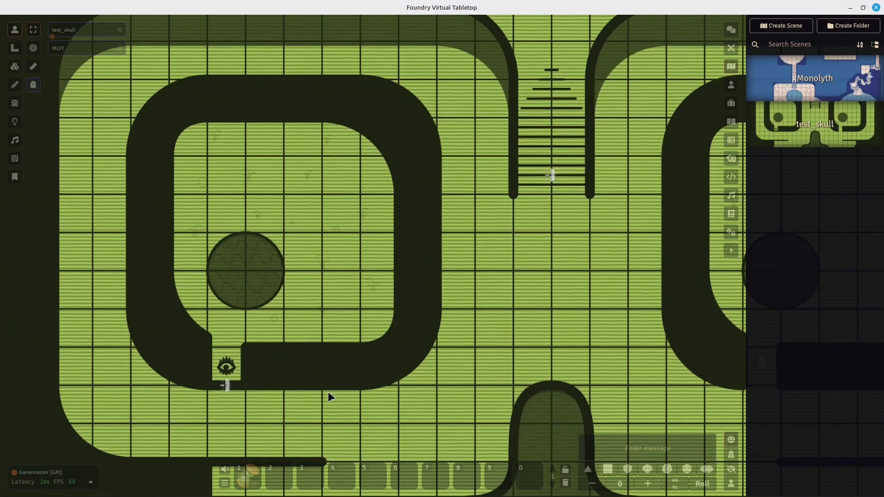
pyautogui.moveTo(304, 228); pyautogui.dragTo(270, 229)
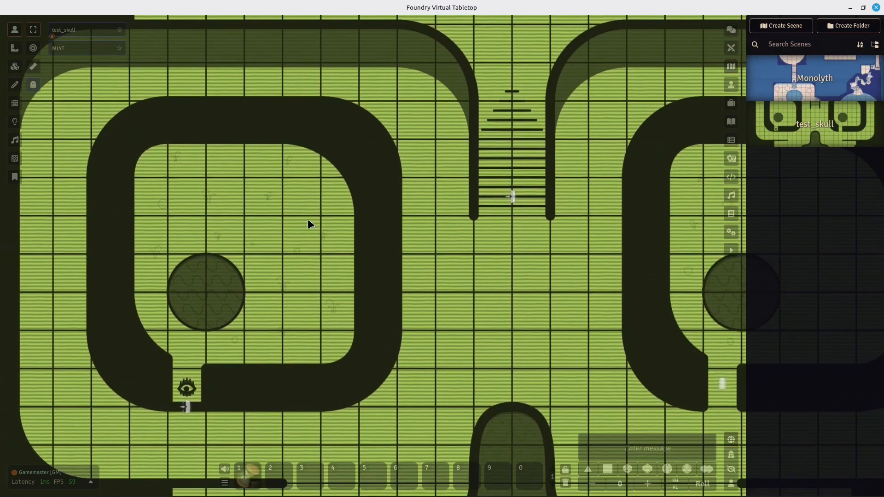
pyautogui.moveTo(334, 272); pyautogui.dragTo(317, 323)
pyautogui.moveTo(385, 308); pyautogui.dragTo(324, 356)
pyautogui.scroll(-5, 324, 359)
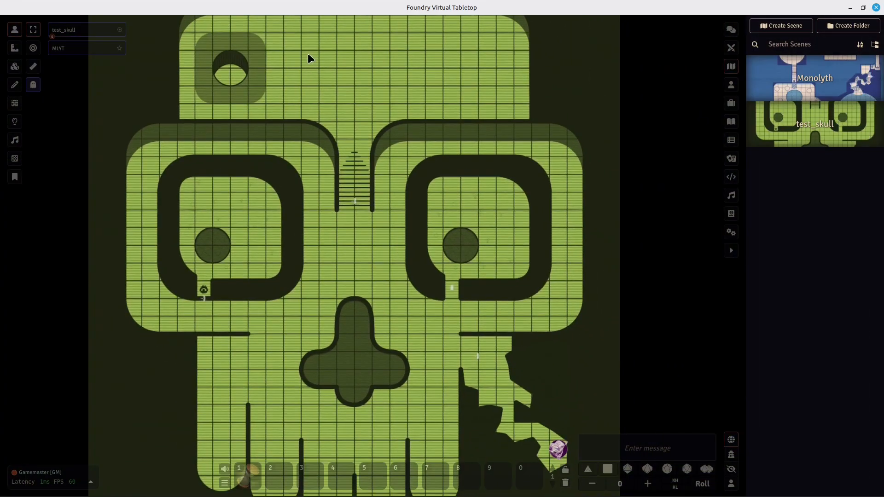
pyautogui.moveTo(419, 351); pyautogui.dragTo(364, 183)
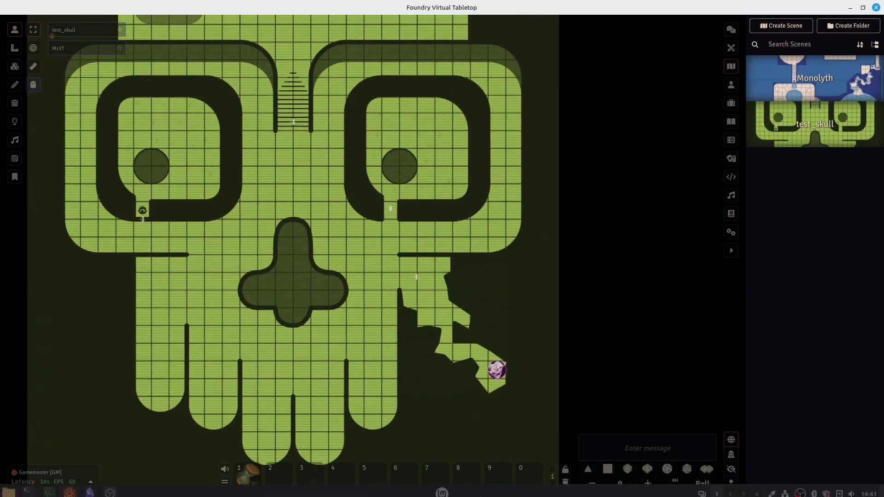
pyautogui.moveTo(169, 496)
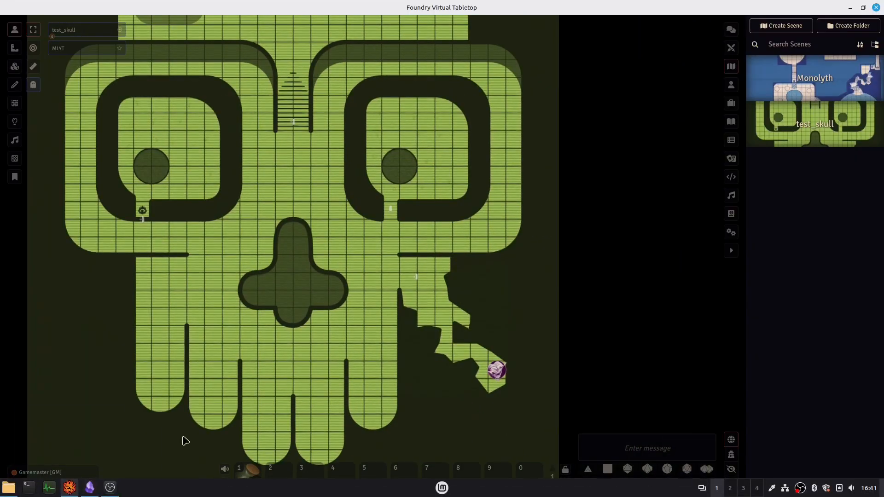
# - Switch to the Monolyth scene and examine how the round pillars in the large room sit against the grid
pyautogui.click(73, 49)
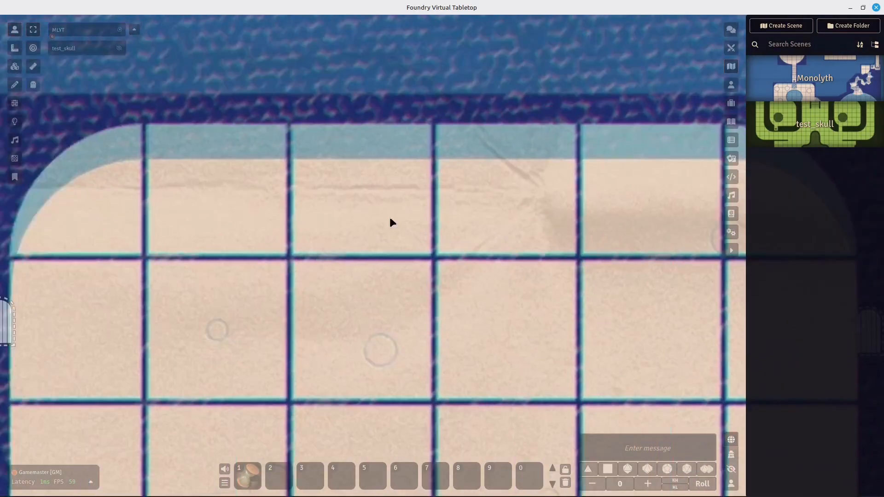
pyautogui.scroll(-7, 390, 218)
pyautogui.moveTo(200, 310); pyautogui.dragTo(344, 361)
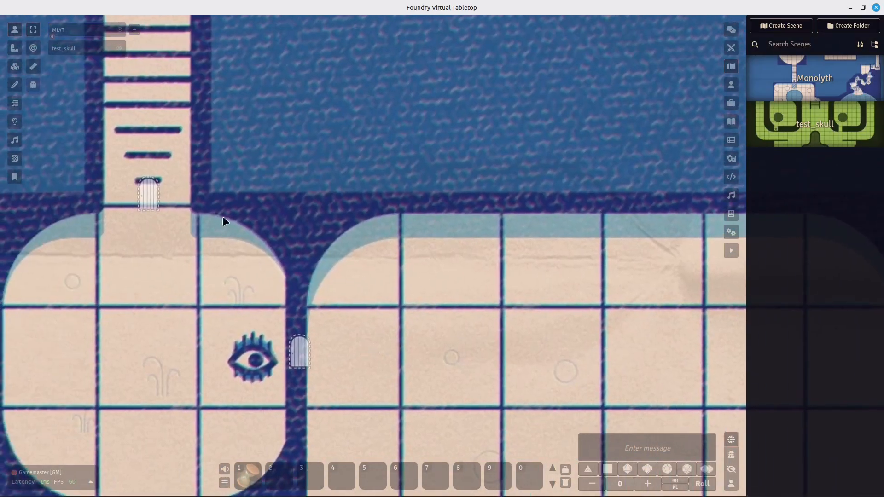
pyautogui.moveTo(222, 216); pyautogui.dragTo(315, 441)
pyautogui.moveTo(458, 205); pyautogui.dragTo(444, 291)
pyautogui.scroll(6, 424, 258)
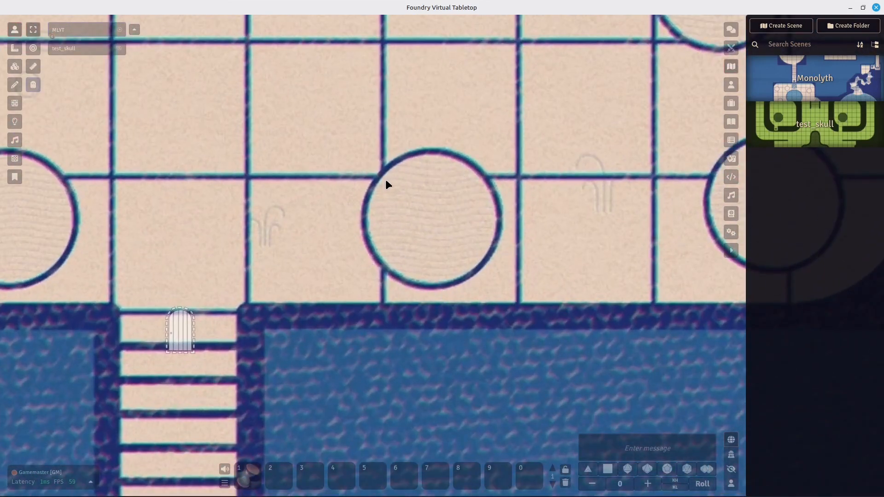
pyautogui.moveTo(411, 156); pyautogui.dragTo(393, 200)
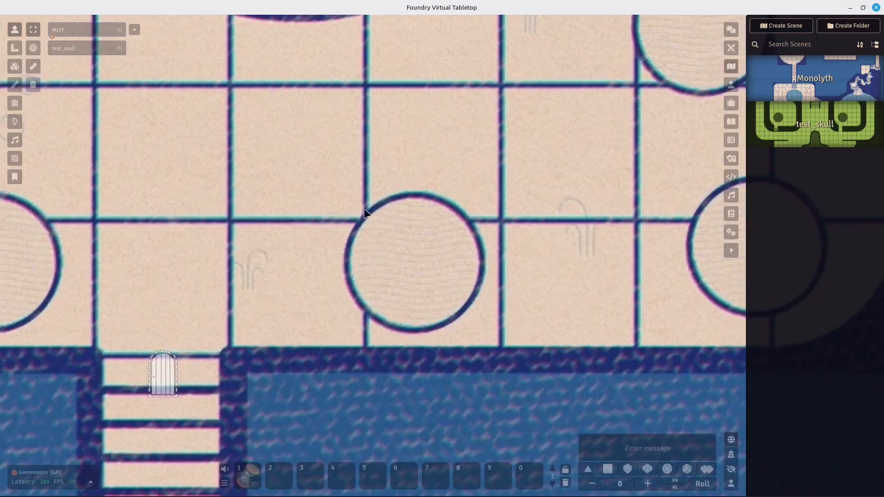
pyautogui.moveTo(511, 283); pyautogui.dragTo(439, 268)
pyautogui.moveTo(540, 274); pyautogui.dragTo(523, 308)
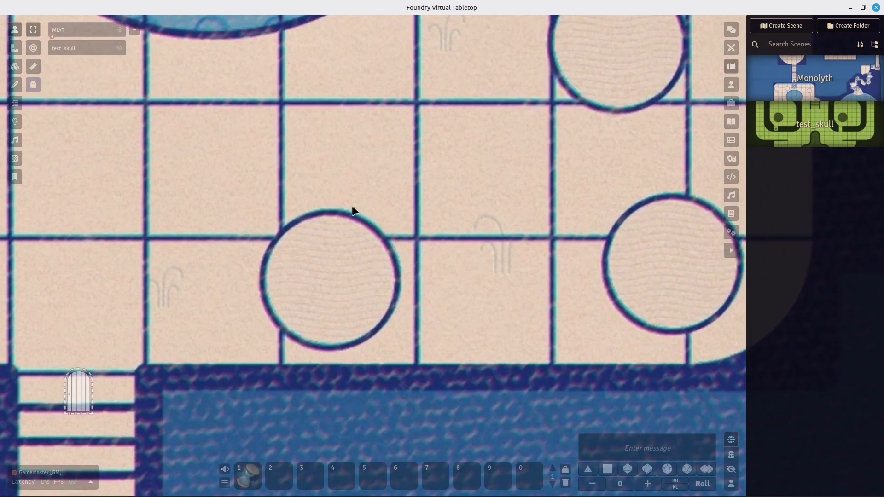
pyautogui.moveTo(385, 267); pyautogui.dragTo(423, 262)
pyautogui.moveTo(531, 246); pyautogui.dragTo(571, 196)
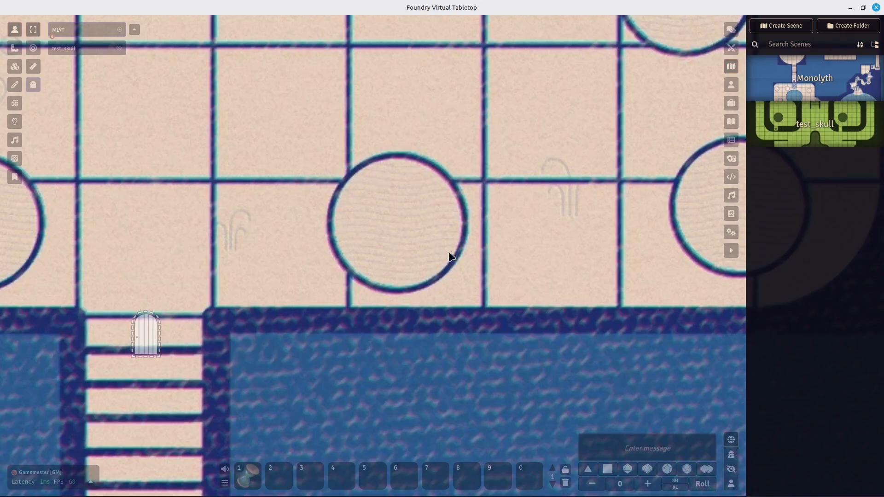
pyautogui.moveTo(393, 245); pyautogui.dragTo(403, 253)
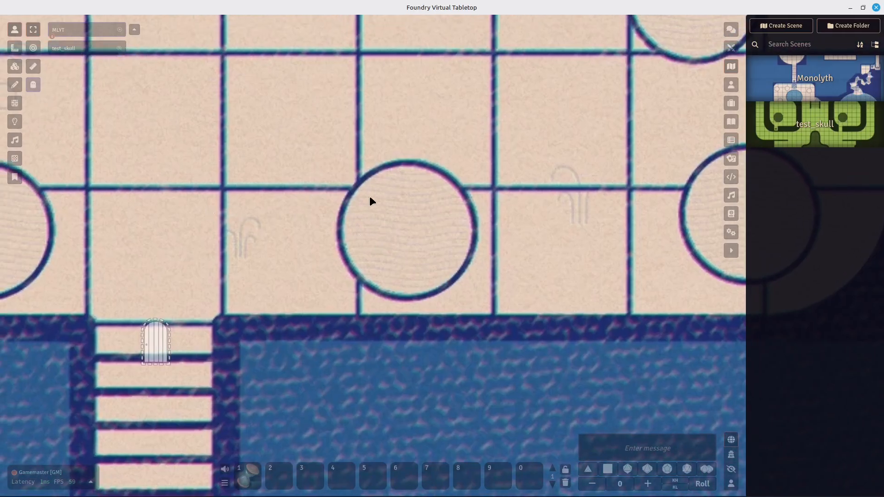
# - Find and select the green bird-skull token beside the pool, and examine how it sits over the pillar and grid
pyautogui.scroll(-3, 306, 181)
pyautogui.moveTo(305, 195)
pyautogui.mouseDown()
pyautogui.moveTo(381, 304)
pyautogui.moveTo(388, 335)
pyautogui.moveTo(415, 355)
pyautogui.mouseUp()
pyautogui.moveTo(330, 288); pyautogui.dragTo(397, 316)
pyautogui.scroll(4, 397, 316)
pyautogui.moveTo(231, 140); pyautogui.dragTo(420, 253)
pyautogui.scroll(5, 420, 253)
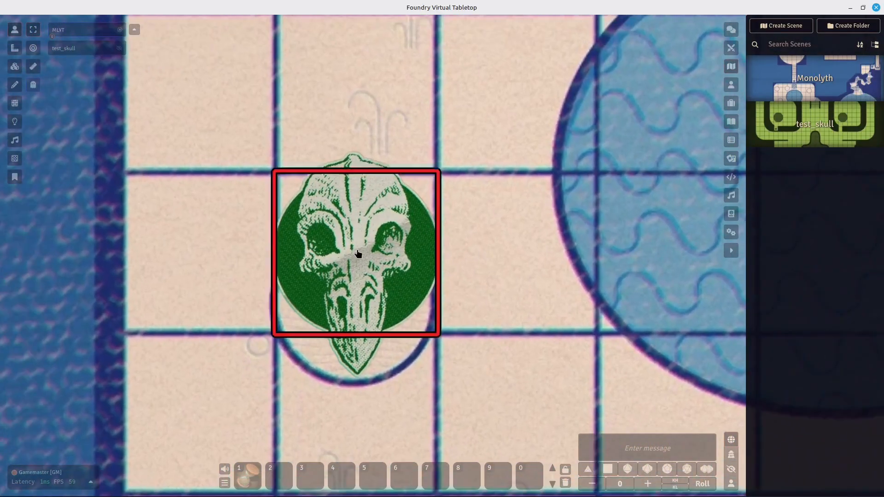
pyautogui.click(358, 245)
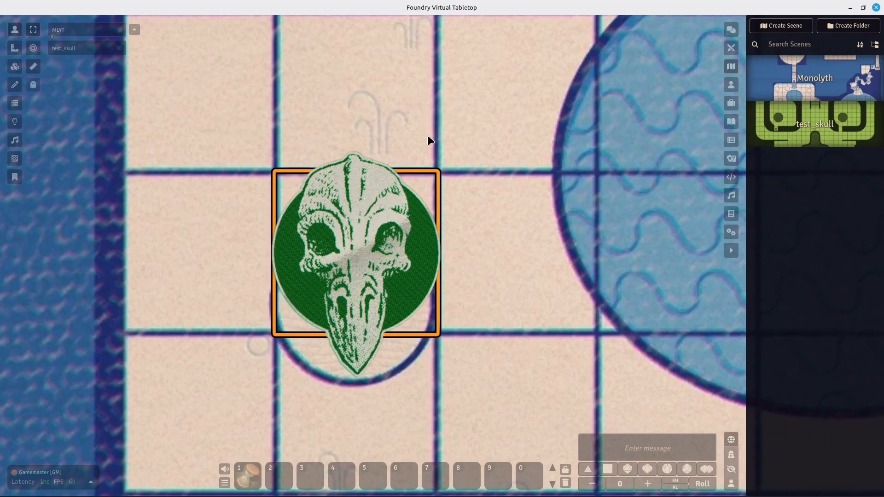
pyautogui.moveTo(470, 245); pyautogui.dragTo(479, 203)
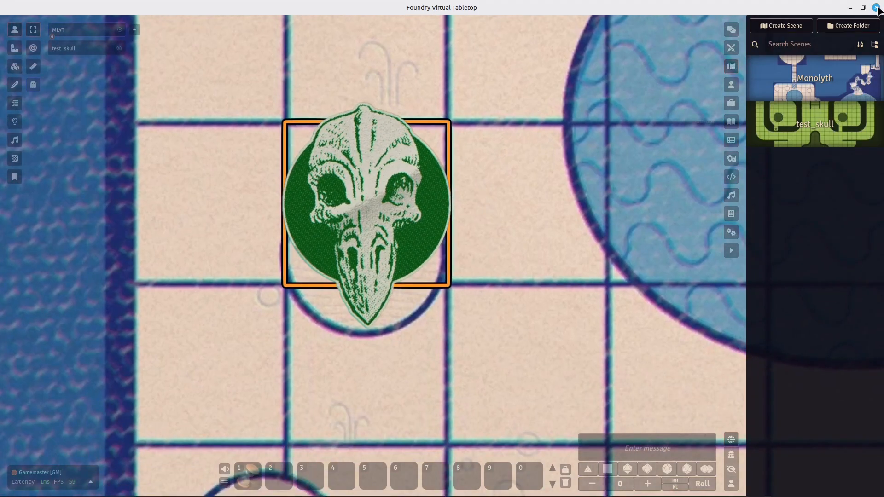
pyautogui.moveTo(533, 208); pyautogui.dragTo(189, 102)
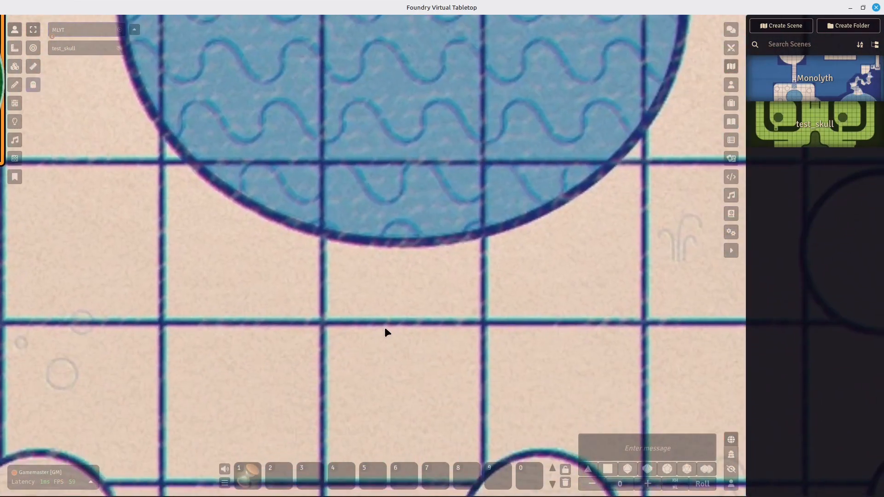
# - Examine the drawn grid around the pool's lower edge, the round pillars in the room's corner and the bird-skull token
pyautogui.moveTo(387, 328); pyautogui.dragTo(416, 352)
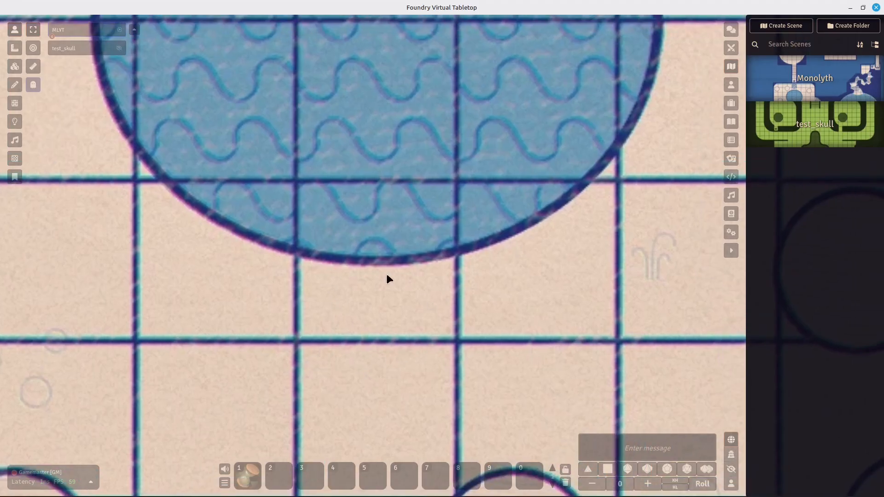
pyautogui.moveTo(346, 258); pyautogui.dragTo(411, 282)
pyautogui.scroll(-5, 374, 330)
pyautogui.moveTo(374, 330); pyautogui.dragTo(280, 86)
pyautogui.moveTo(288, 277); pyautogui.dragTo(327, 111)
pyautogui.moveTo(278, 228); pyautogui.dragTo(397, 371)
pyautogui.moveTo(239, 196); pyautogui.dragTo(334, 283)
pyautogui.moveTo(282, 180); pyautogui.dragTo(350, 220)
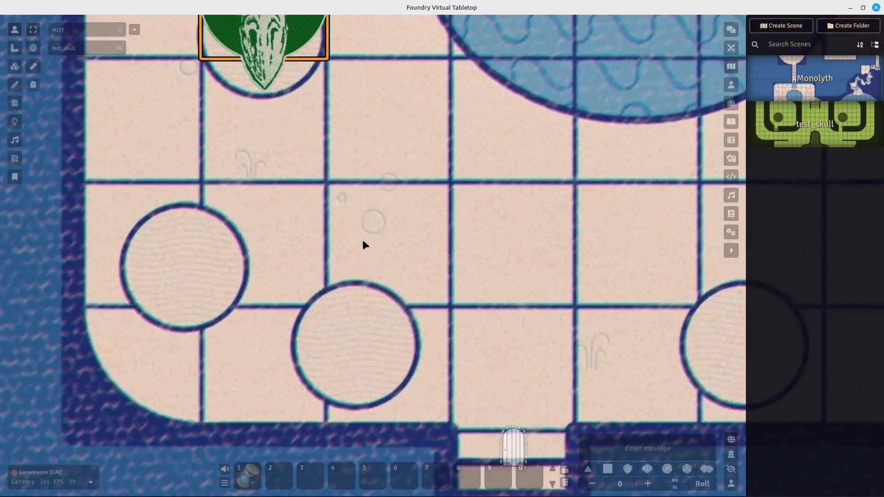
pyautogui.moveTo(344, 163); pyautogui.dragTo(349, 322)
pyautogui.moveTo(418, 181); pyautogui.dragTo(416, 254)
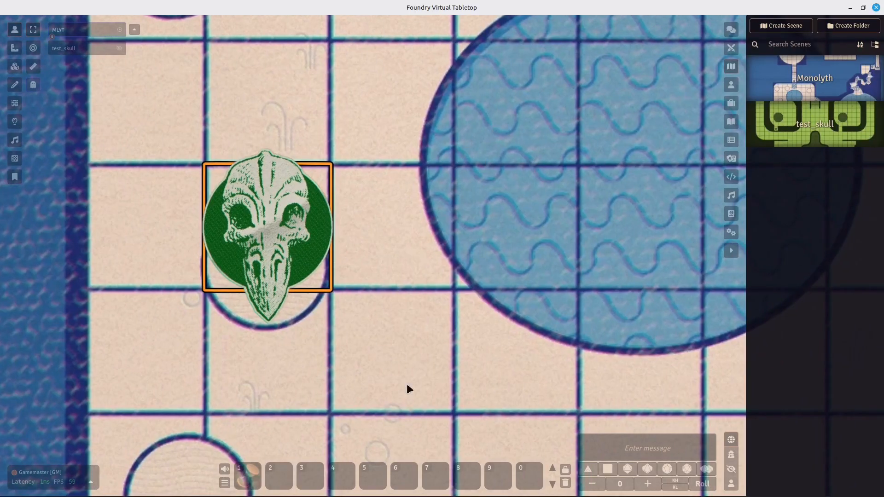
pyautogui.moveTo(50, 494)
pyautogui.click(442, 489)
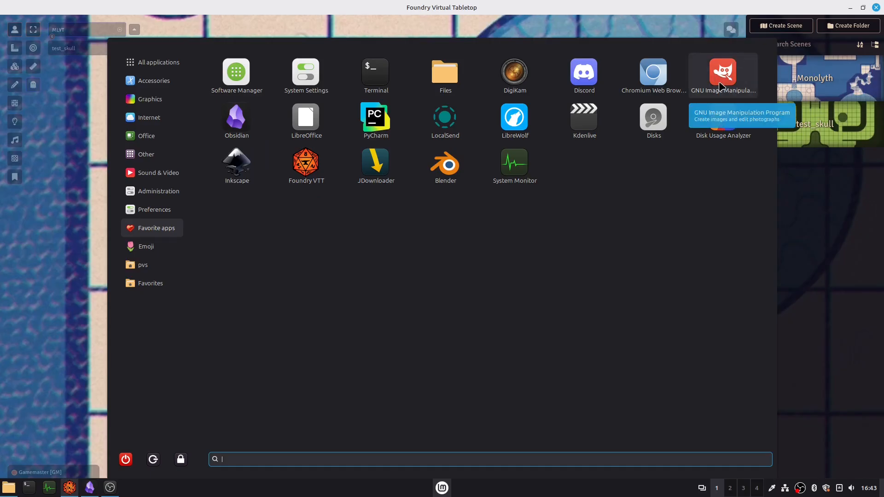
pyautogui.press('super')
# - Examine the bird-skull token up close against its grid square and the pillar beneath, dismissing its token controls
pyautogui.scroll(4, 346, 179)
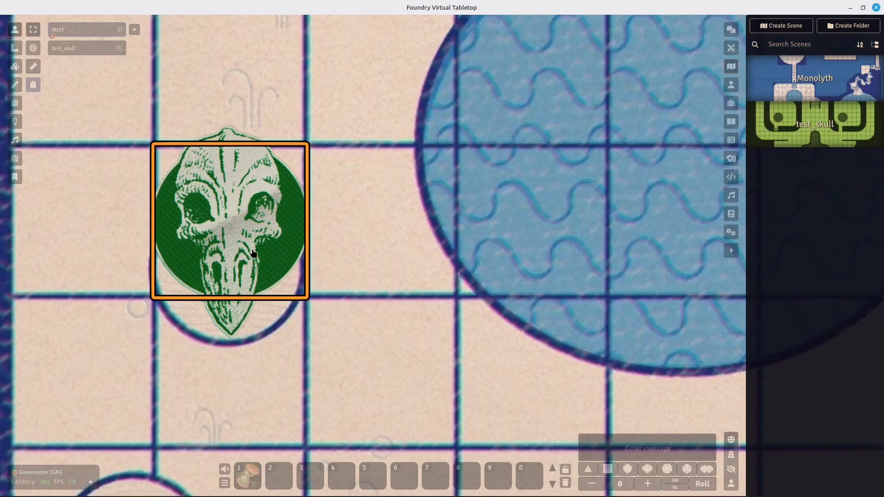
pyautogui.rightClick(286, 254)
pyautogui.moveTo(286, 254); pyautogui.dragTo(479, 268)
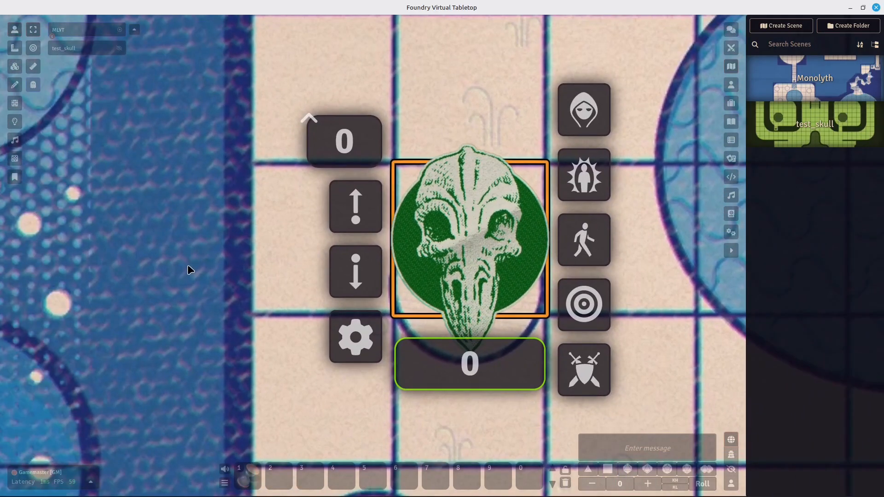
pyautogui.click(188, 266)
pyautogui.moveTo(284, 246); pyautogui.dragTo(200, 237)
pyautogui.rightClick(318, 220)
pyautogui.moveTo(318, 220); pyautogui.dragTo(235, 211)
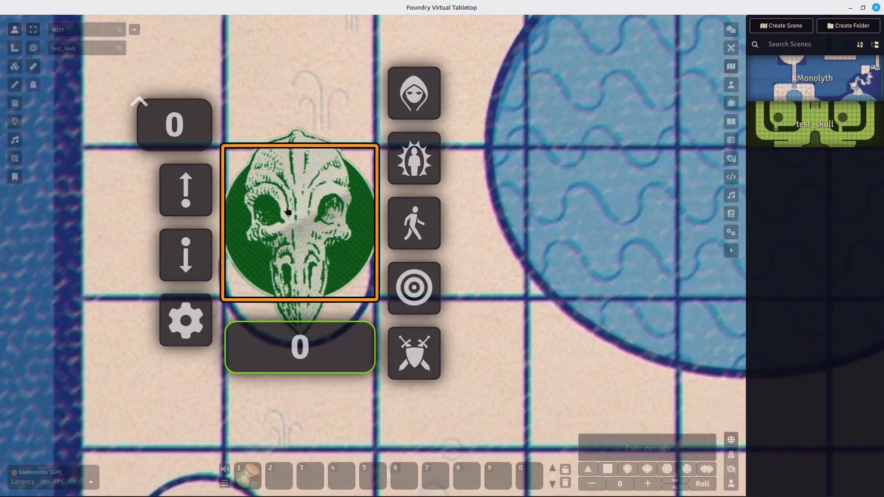
pyautogui.click(329, 139)
pyautogui.moveTo(379, 172); pyautogui.dragTo(357, 196)
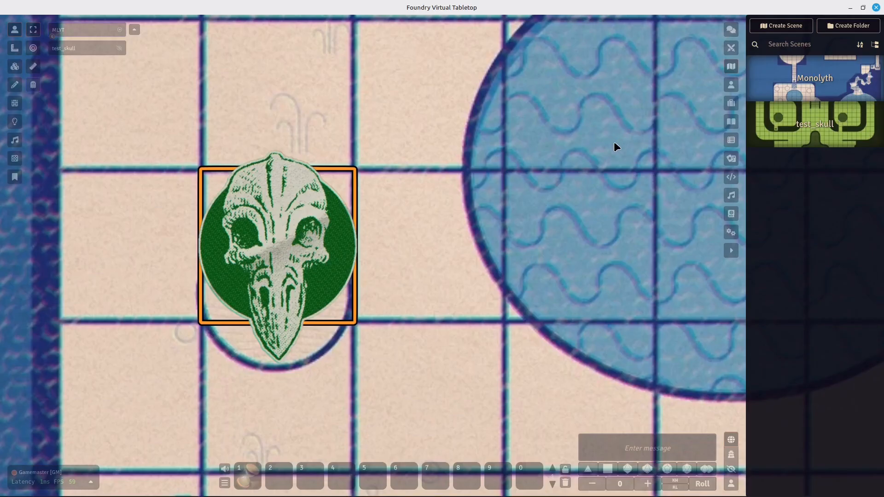
# - Examine how the two round pillars above the bird-skull token sit against the grid near the room's rounded corner
pyautogui.moveTo(525, 214); pyautogui.dragTo(306, 397)
pyautogui.moveTo(366, 250); pyautogui.dragTo(344, 360)
pyautogui.moveTo(361, 328); pyautogui.dragTo(586, 316)
pyautogui.moveTo(345, 297); pyautogui.dragTo(440, 289)
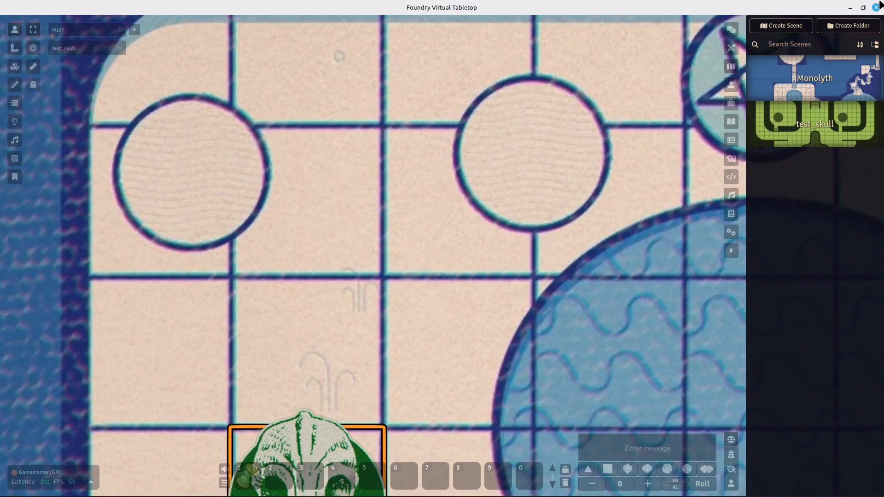